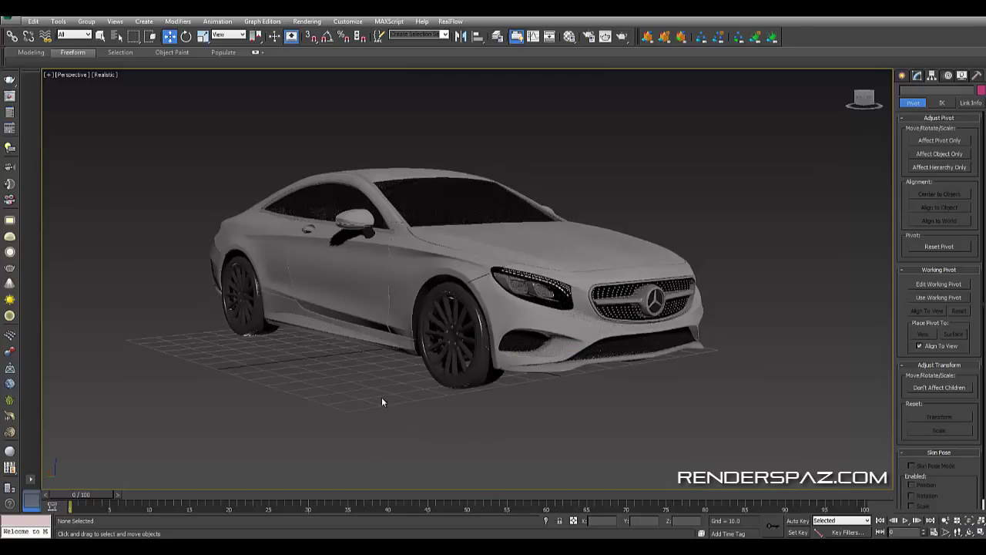
# - Switch to the Top view and zoom out until the whole car fits on screen
pyautogui.press('t')
pyautogui.scroll(-6, 689, 389)
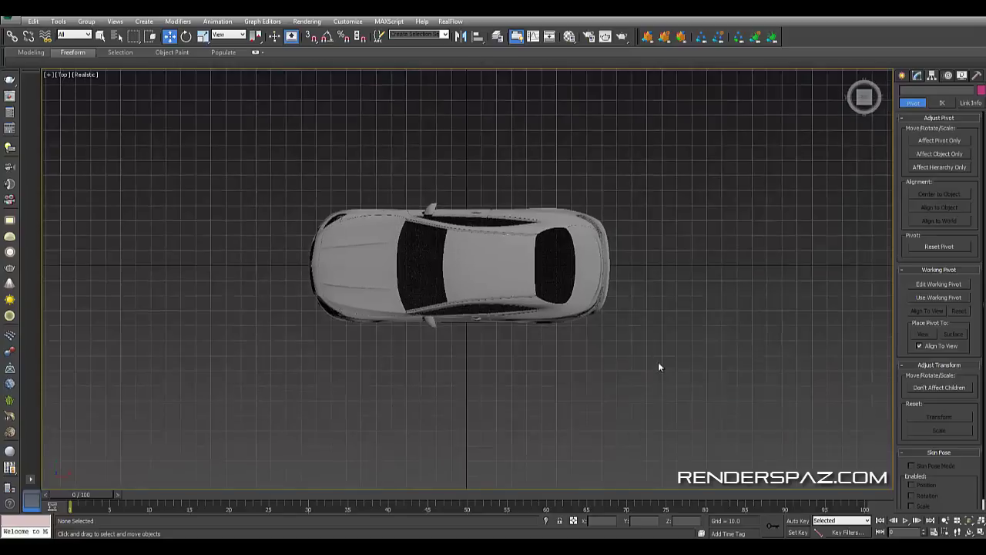
# - Draw an Extended Primitives ChamferCyl of radius about 180.4 centred under the car
pyautogui.click(904, 75)
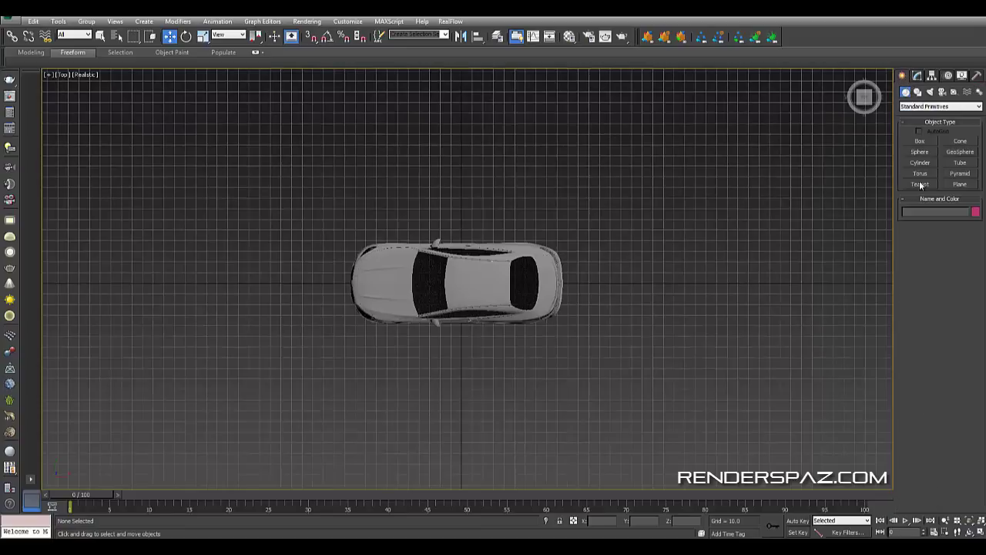
pyautogui.click(918, 107)
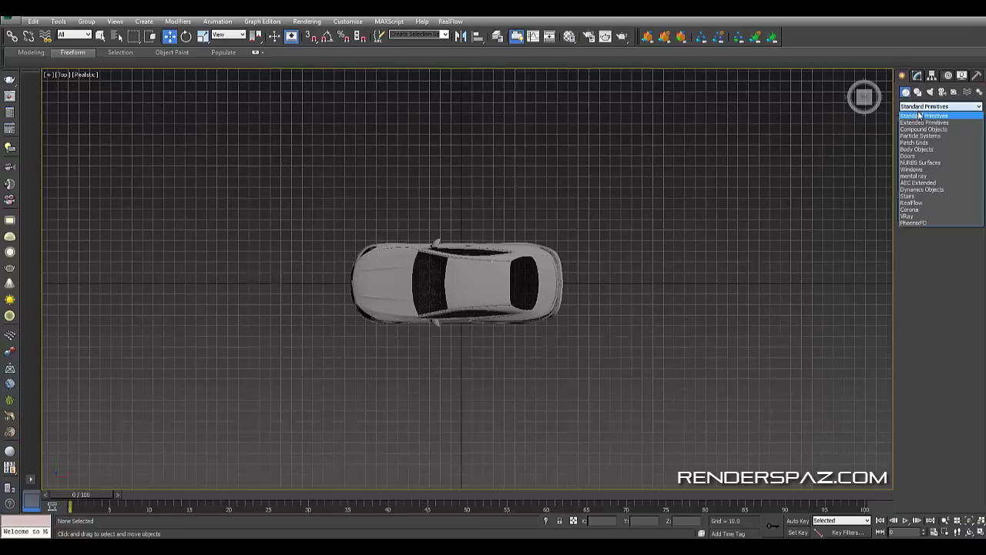
pyautogui.click(919, 116)
pyautogui.click(925, 107)
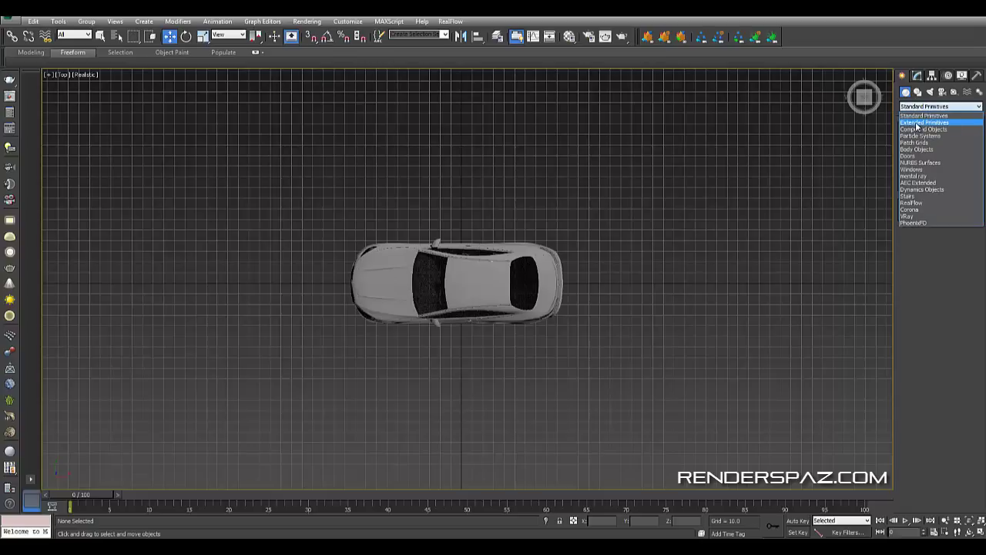
pyautogui.click(929, 125)
pyautogui.click(957, 152)
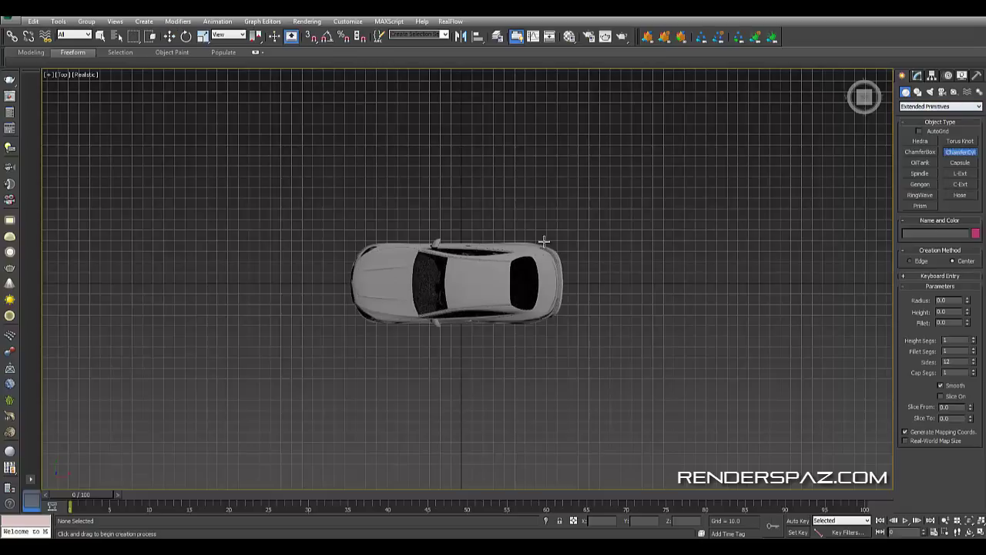
pyautogui.moveTo(460, 283); pyautogui.dragTo(521, 105)
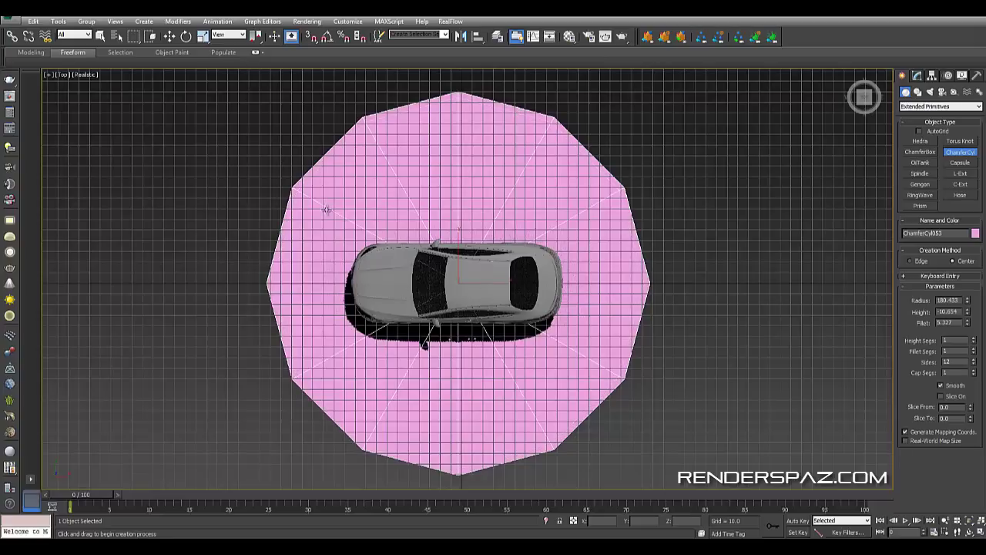
# - Finish the disc with fillet 0, then zero the car's X and Z positions in Perspective
pyautogui.click(317, 158)
pyautogui.press('p')
pyautogui.keyDown('alt'); pyautogui.moveTo(479, 289); pyautogui.dragTo(511, 239, button='middle'); pyautogui.keyUp('alt')
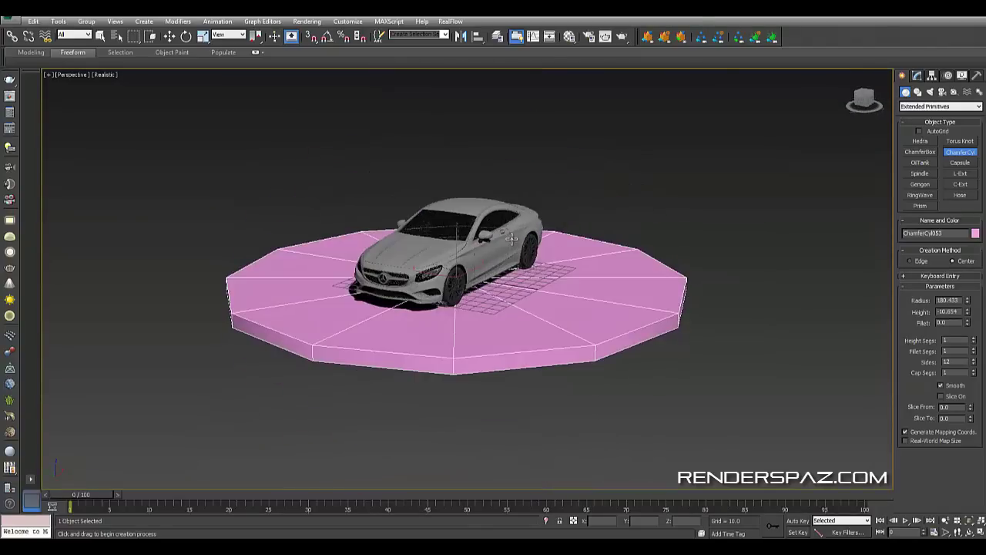
pyautogui.click(169, 36)
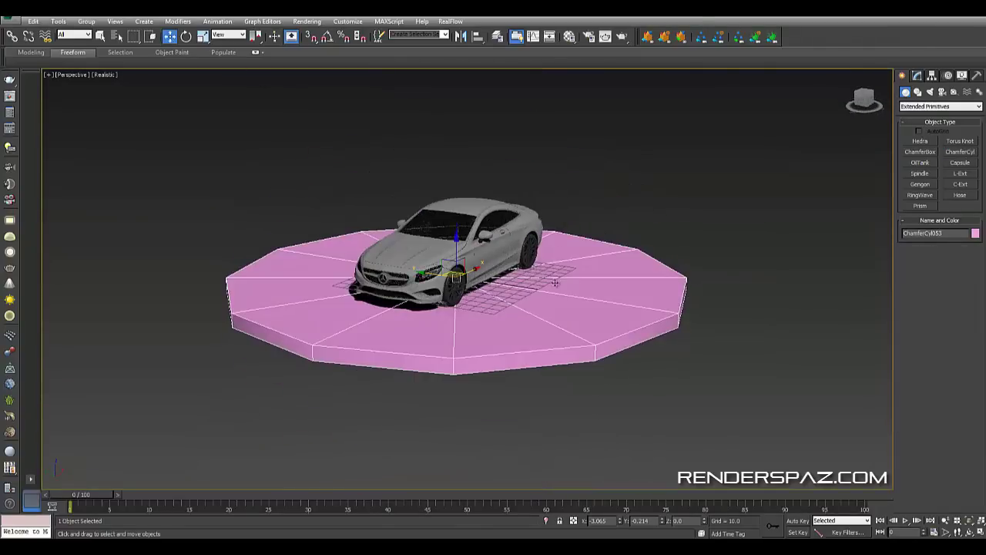
pyautogui.click(436, 241)
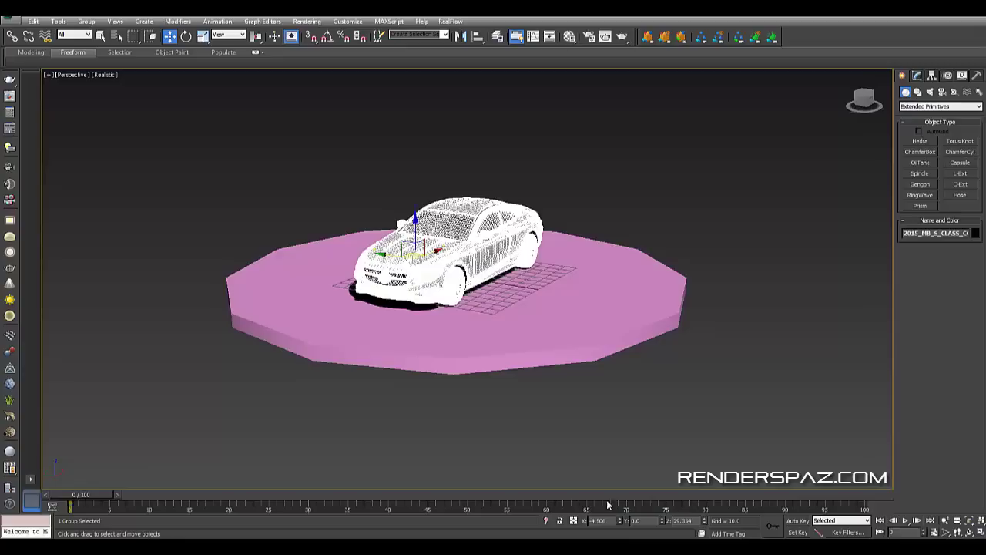
pyautogui.rightClick(620, 522)
pyautogui.rightClick(703, 522)
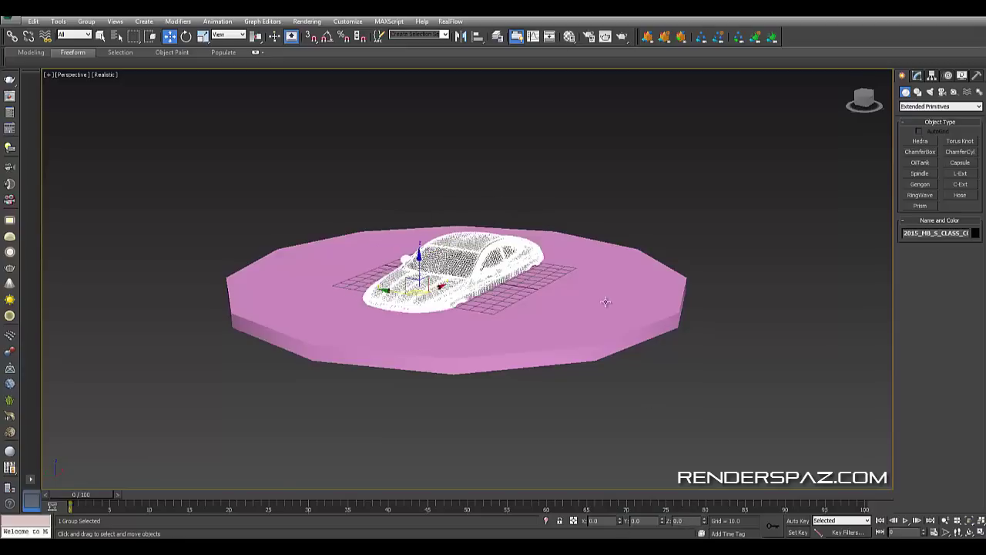
# - Centre the pink disc at X 0 and Y 0
pyautogui.click(555, 311)
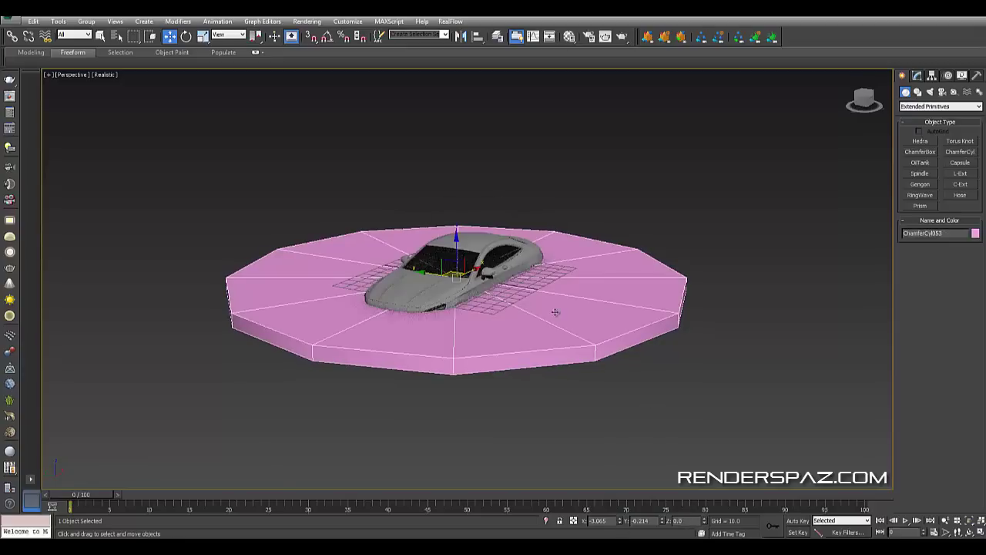
pyautogui.rightClick(619, 522)
pyautogui.rightClick(663, 522)
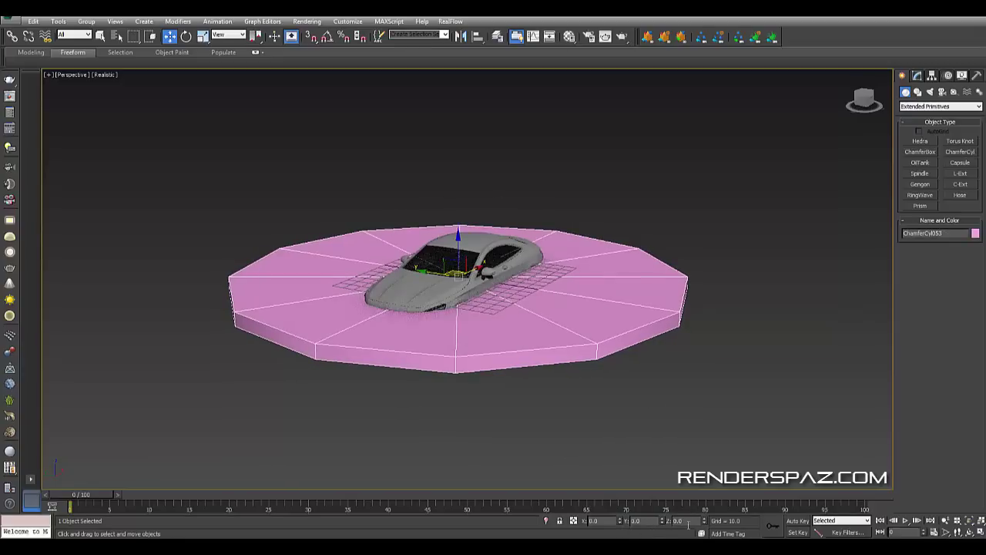
pyautogui.click(683, 401)
pyautogui.click(556, 306)
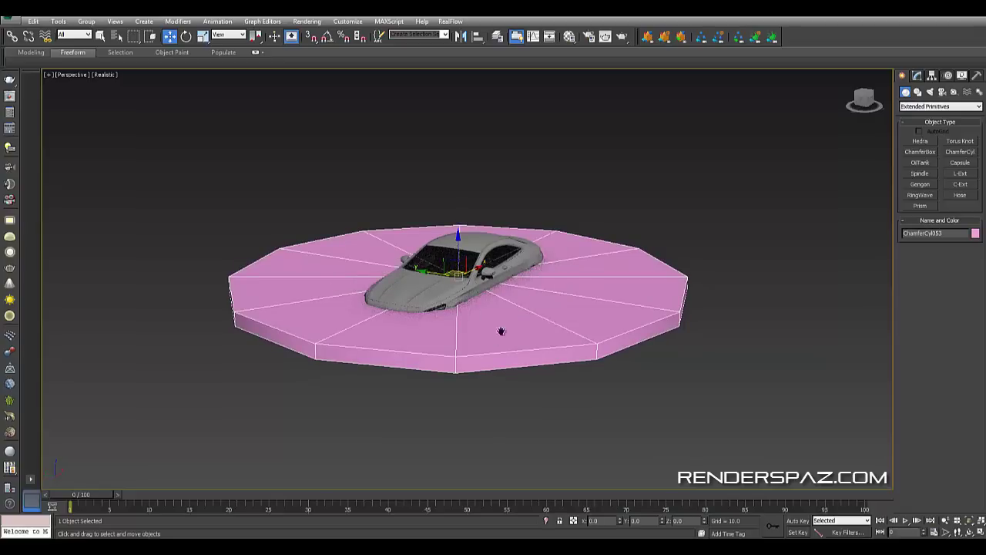
# - Lower the disc on Z to about −28.3 so the car's wheels rest on it
pyautogui.scroll(5, 500, 331)
pyautogui.moveTo(563, 185); pyautogui.dragTo(532, 333)
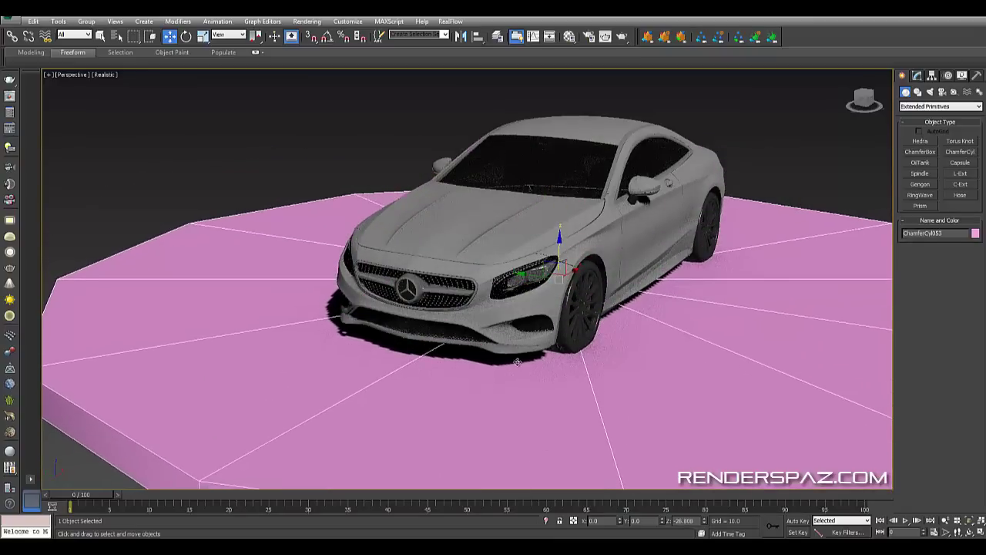
pyautogui.keyDown('alt'); pyautogui.moveTo(517, 361); pyautogui.dragTo(473, 231, button='middle'); pyautogui.keyUp('alt')
pyautogui.scroll(4, 473, 208)
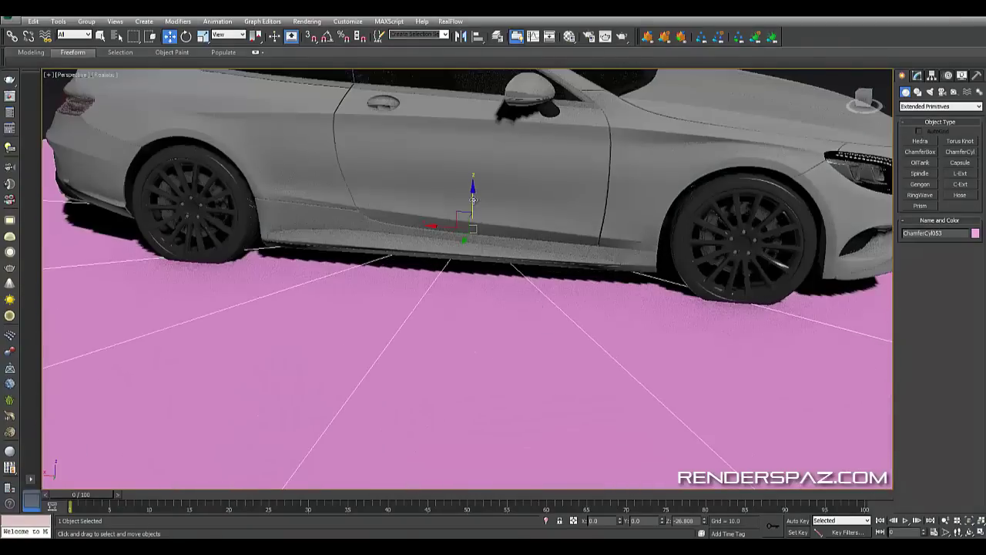
pyautogui.moveTo(473, 199); pyautogui.dragTo(477, 205)
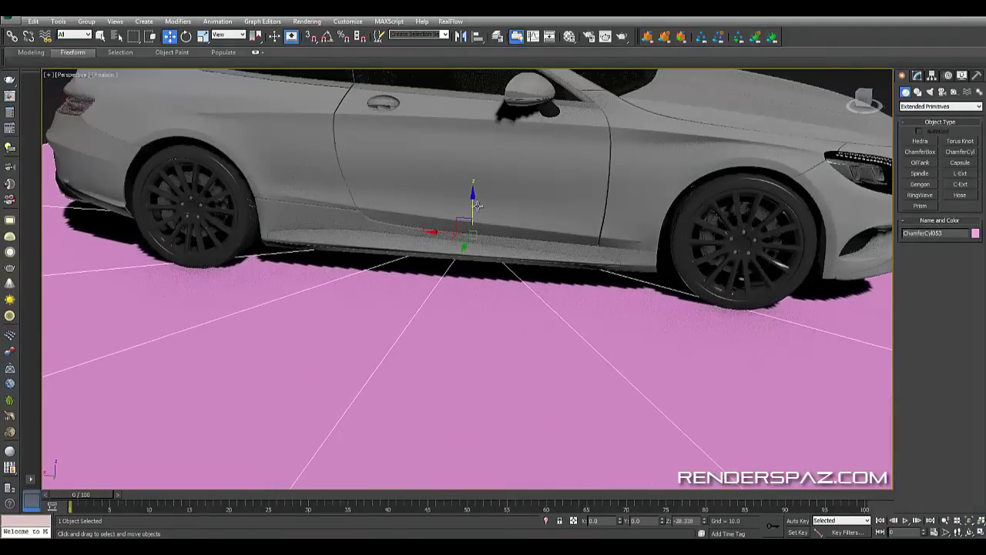
pyautogui.scroll(-8, 477, 205)
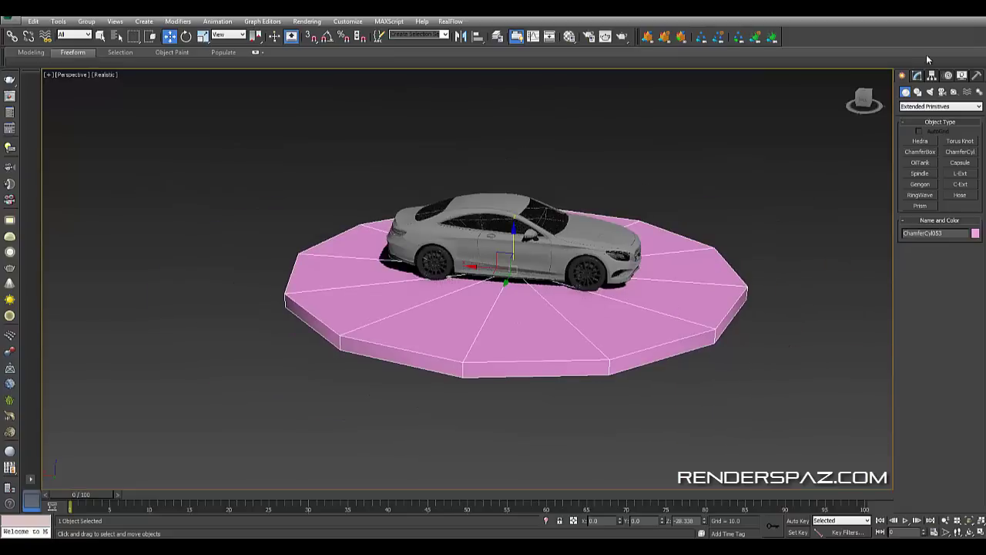
# - Set the disc's radius to 184.091, fillet to 0.76 and sides to 80
pyautogui.click(917, 75)
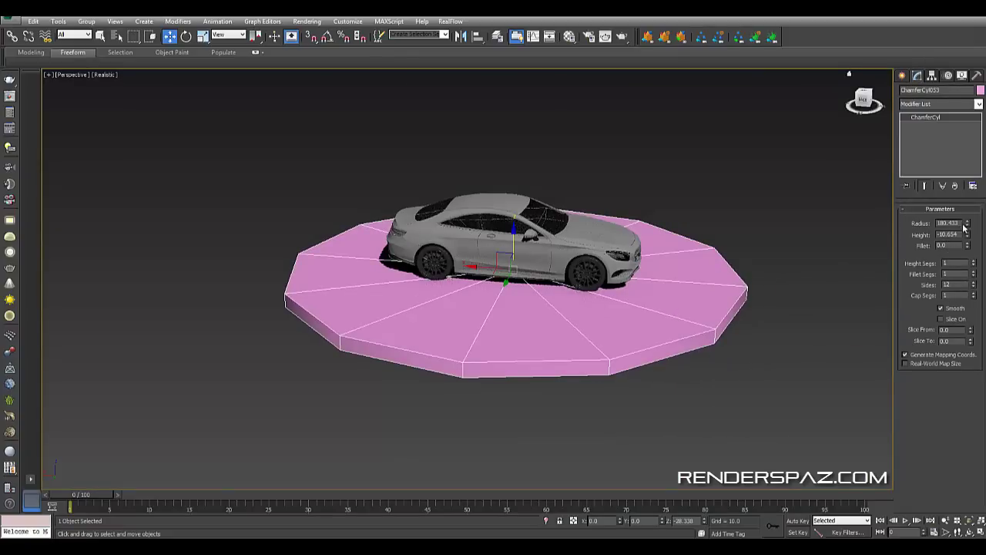
pyautogui.moveTo(968, 222); pyautogui.dragTo(968, 222)
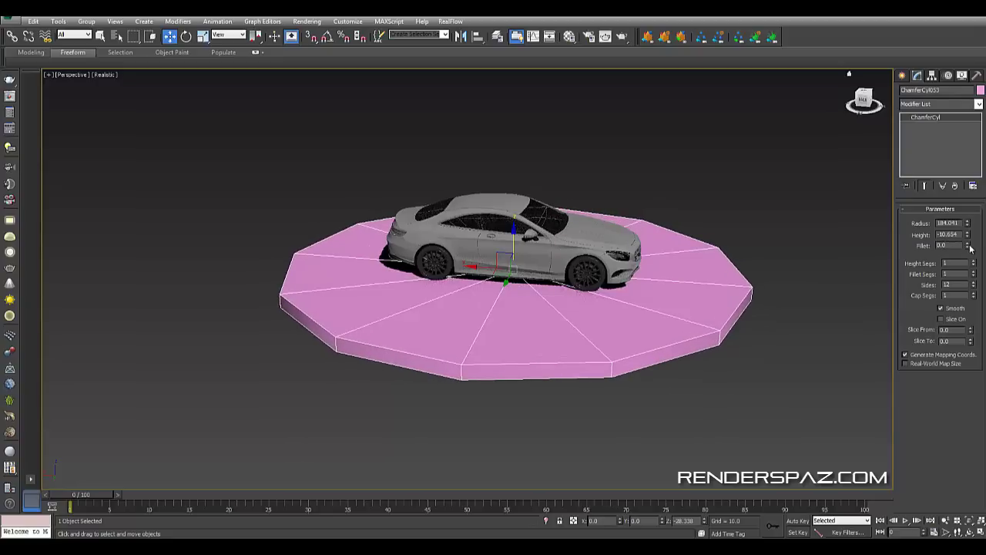
pyautogui.moveTo(967, 234); pyautogui.dragTo(969, 206)
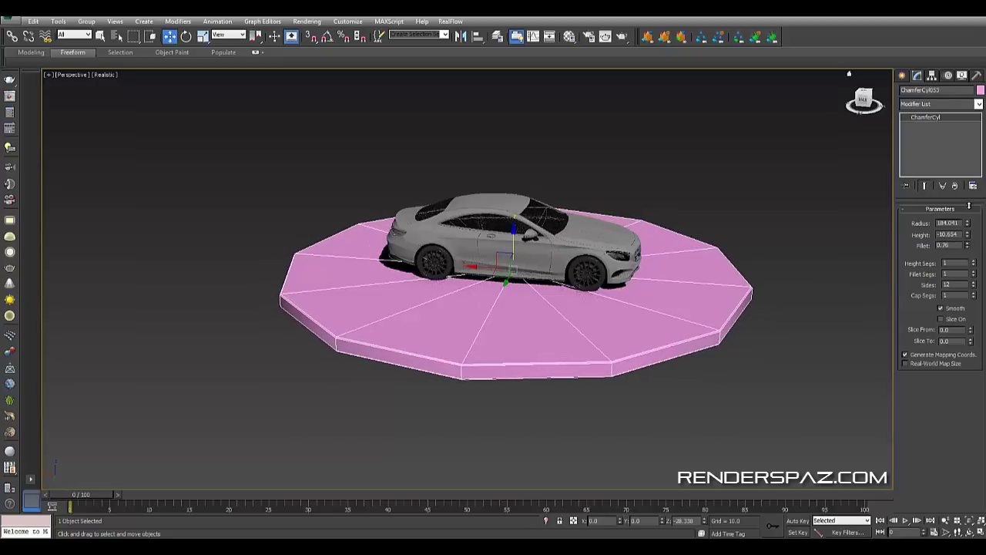
pyautogui.doubleClick(947, 284)
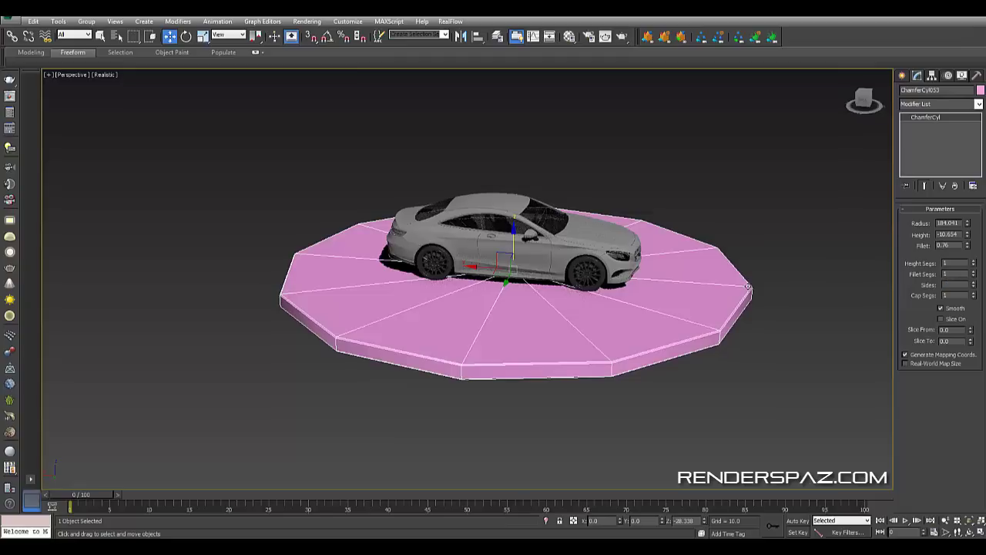
pyautogui.write('80')
pyautogui.press('Return')
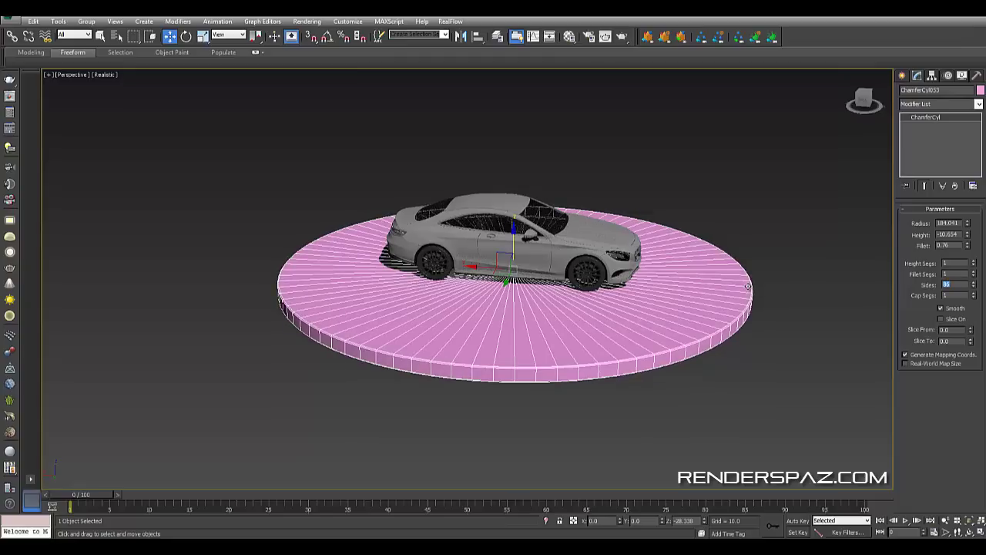
# - Give the disc's rounded rim 20 fillet segments
pyautogui.click(617, 428)
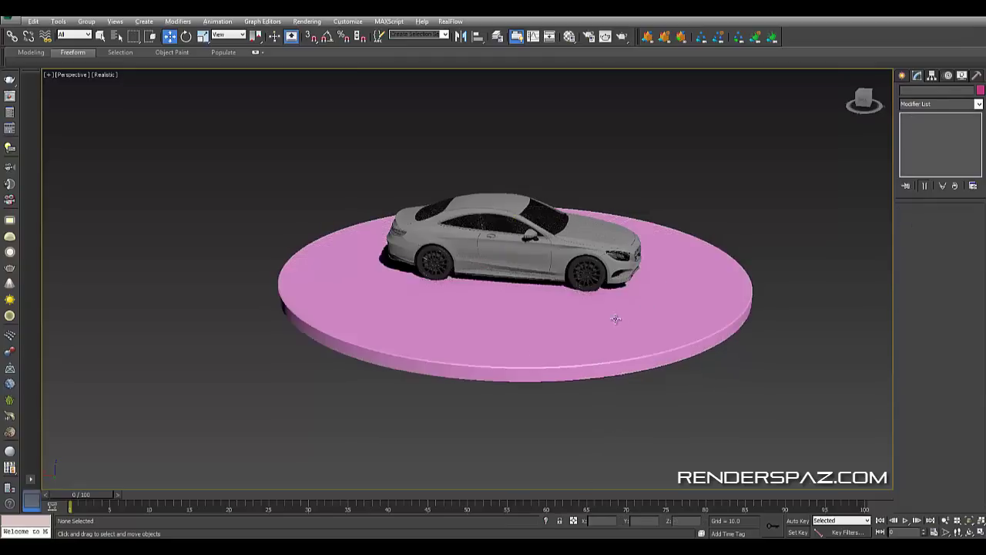
pyautogui.keyDown('alt'); pyautogui.moveTo(614, 319); pyautogui.dragTo(581, 320, button='middle'); pyautogui.keyUp('alt')
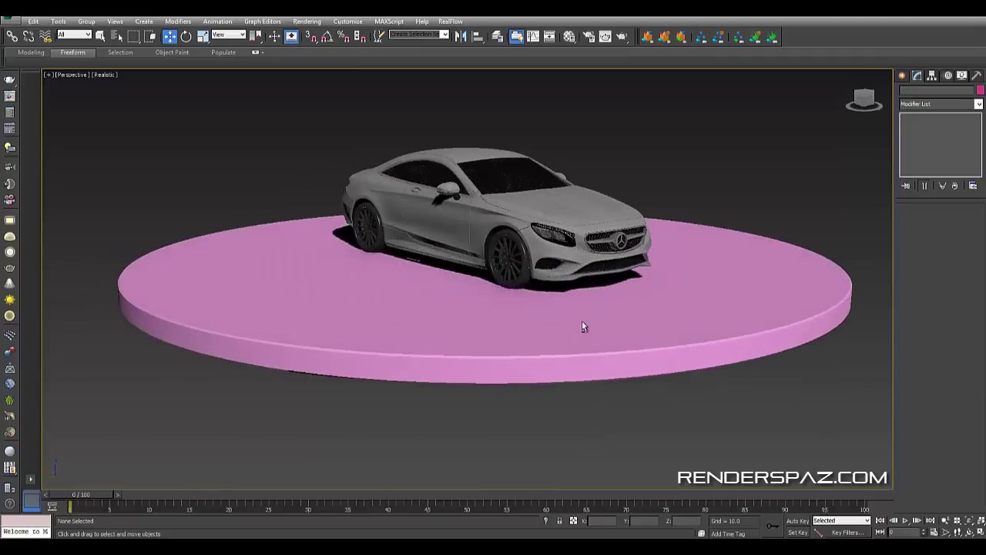
pyautogui.scroll(4, 581, 319)
pyautogui.click(580, 312)
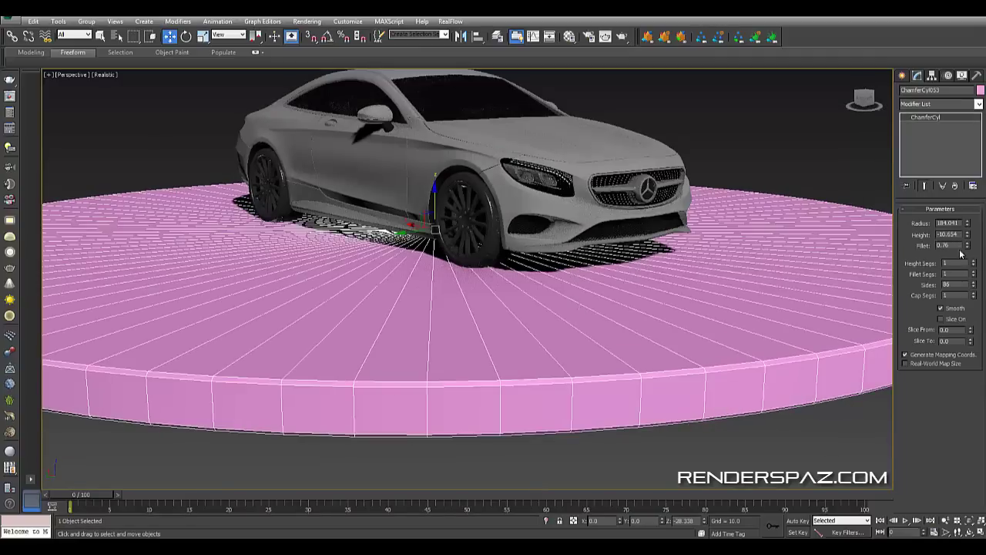
pyautogui.moveTo(973, 279); pyautogui.dragTo(974, 273)
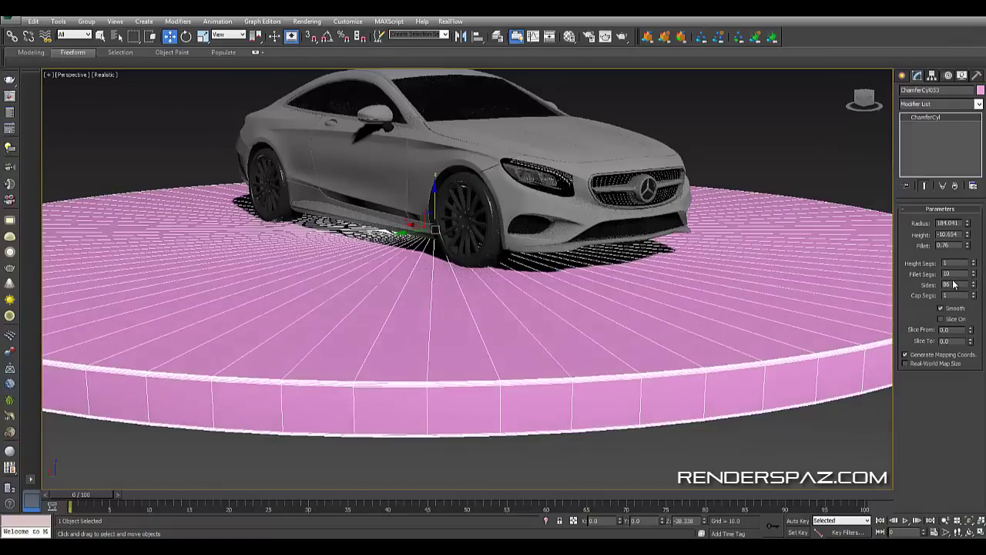
pyautogui.write('0')
pyautogui.press('Return')
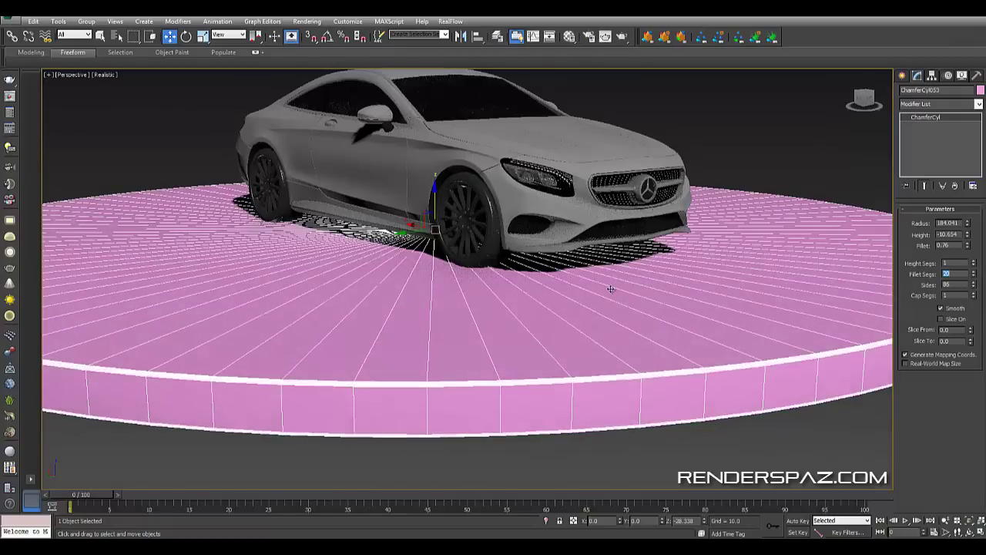
# - Orbit to a low side view of the car and open the Material Editor
pyautogui.click(665, 452)
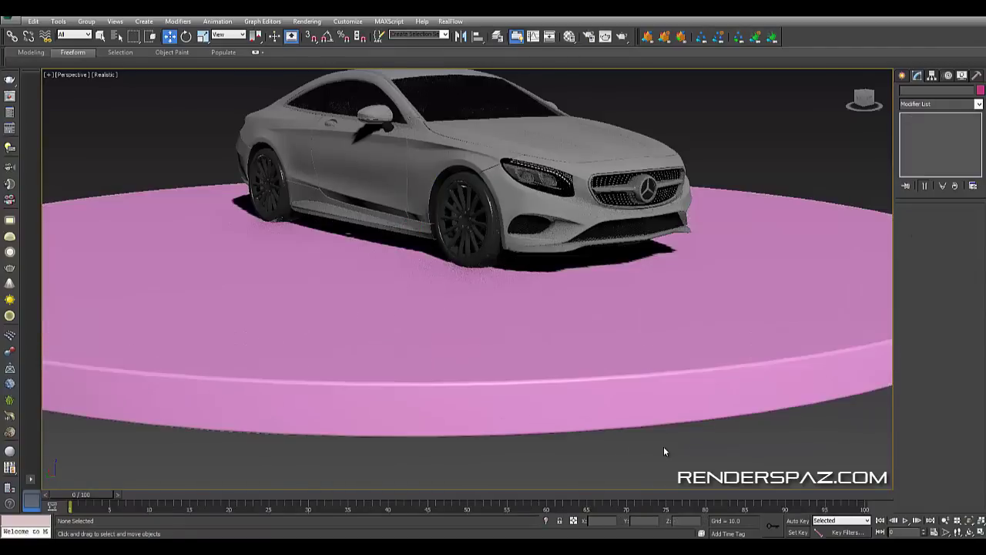
pyautogui.scroll(-6, 665, 452)
pyautogui.keyDown('alt'); pyautogui.moveTo(665, 452); pyautogui.dragTo(665, 295, button='middle'); pyautogui.keyUp('alt')
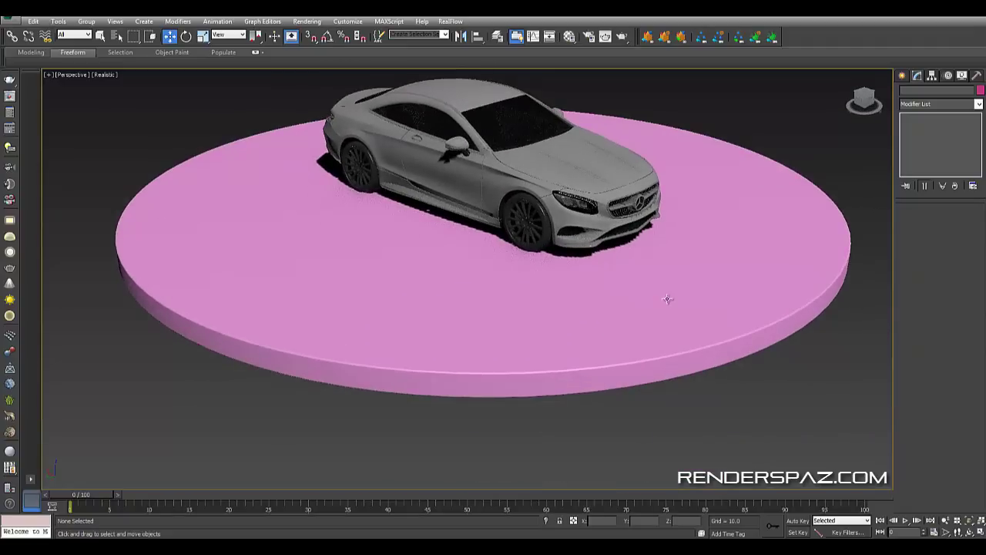
pyautogui.click(673, 305)
pyautogui.click(683, 403)
pyautogui.keyDown('alt'); pyautogui.moveTo(684, 329); pyautogui.dragTo(642, 389, button='middle'); pyautogui.keyUp('alt')
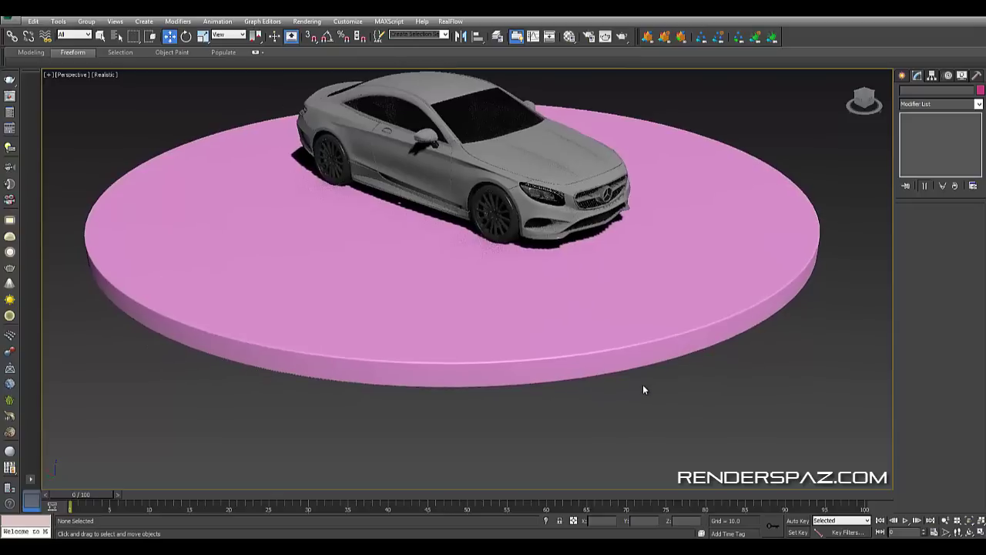
pyautogui.press('m')
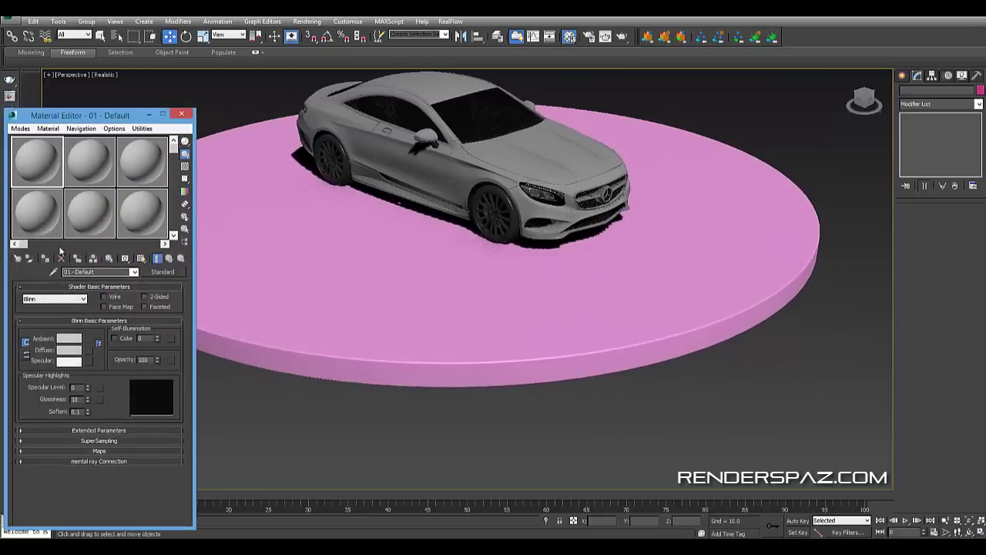
pyautogui.click(152, 271)
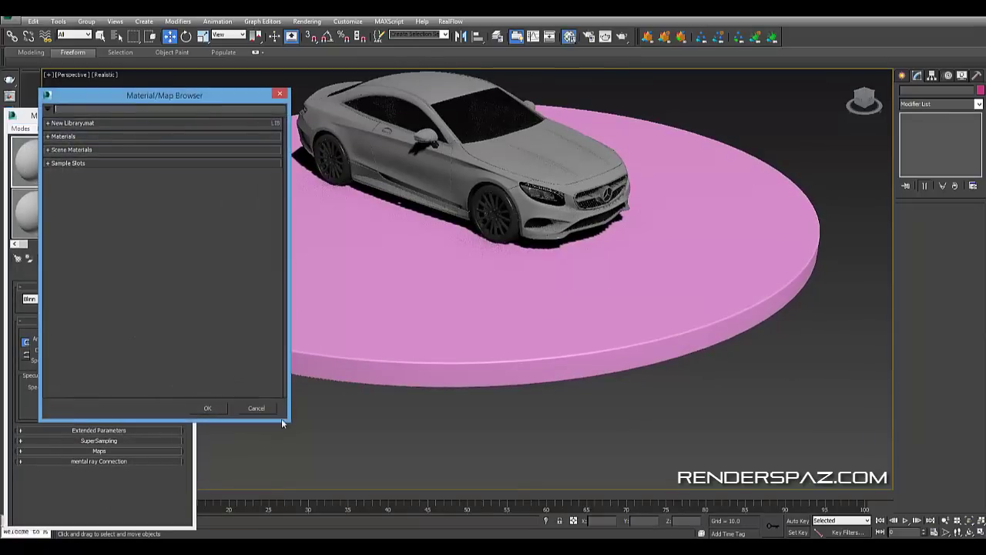
pyautogui.click(256, 407)
pyautogui.click(307, 21)
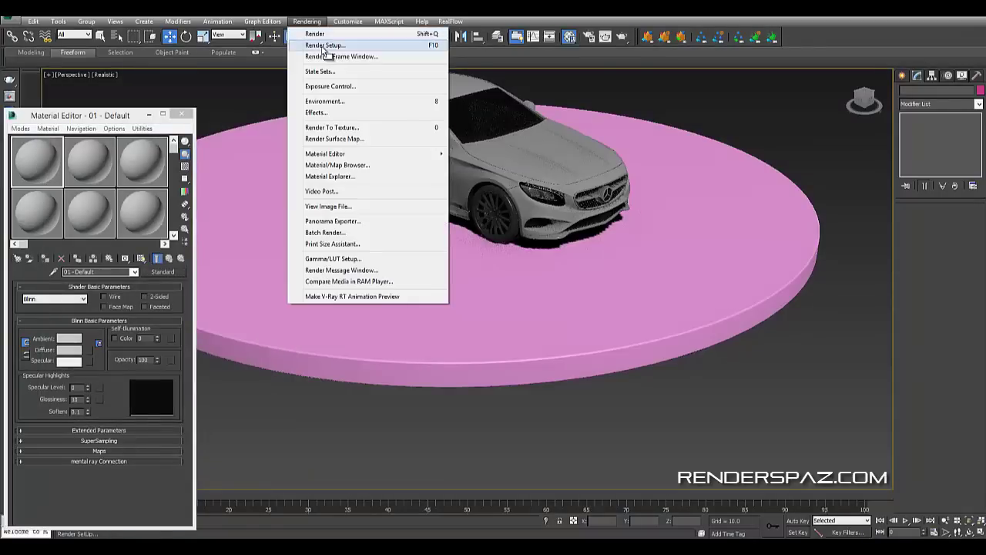
pyautogui.click(324, 48)
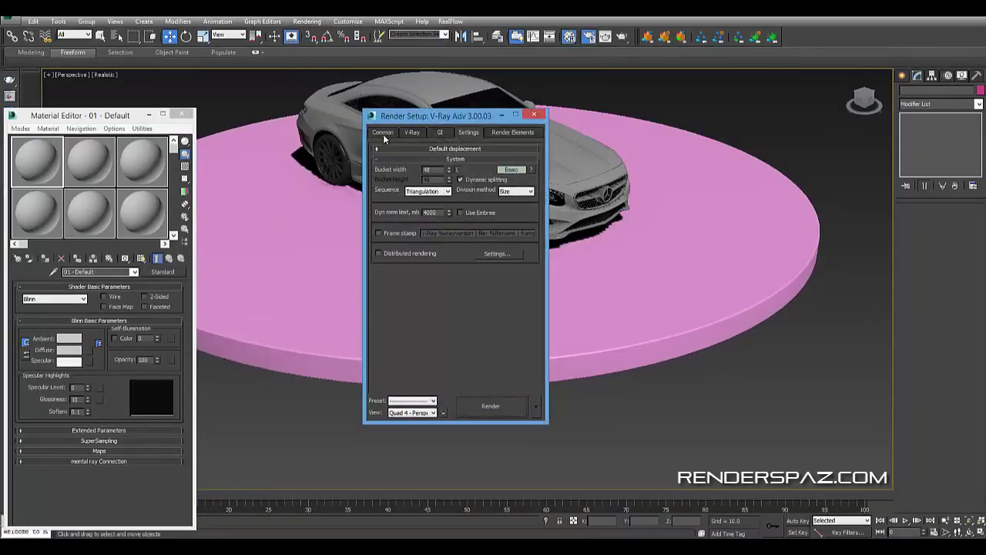
pyautogui.click(383, 134)
pyautogui.click(533, 116)
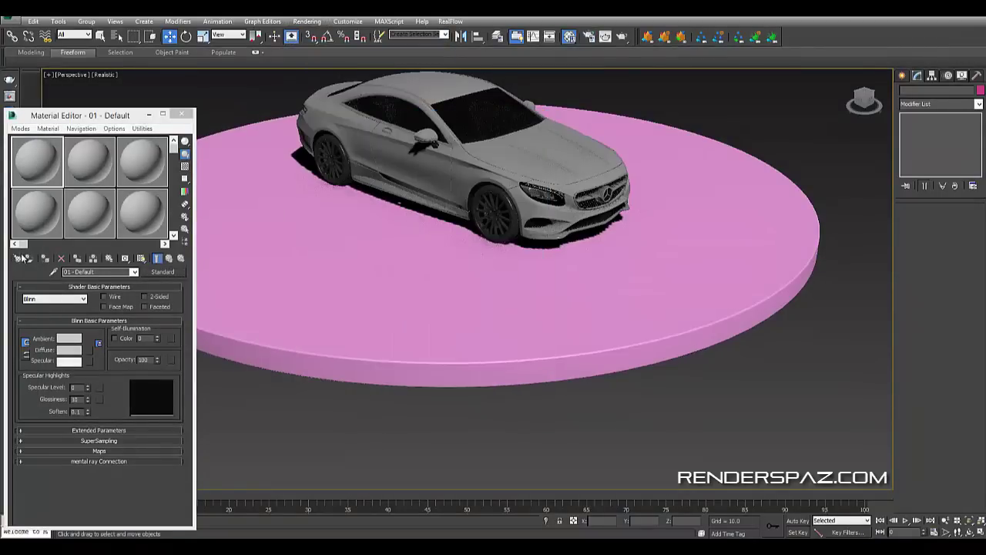
pyautogui.click(23, 258)
pyautogui.scroll(-1, 83, 206)
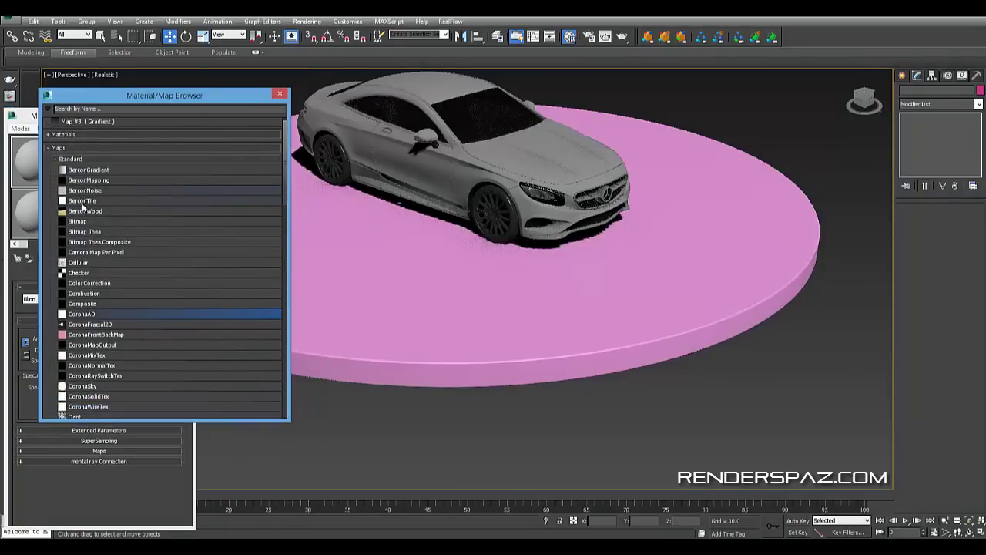
pyautogui.scroll(-15, 109, 292)
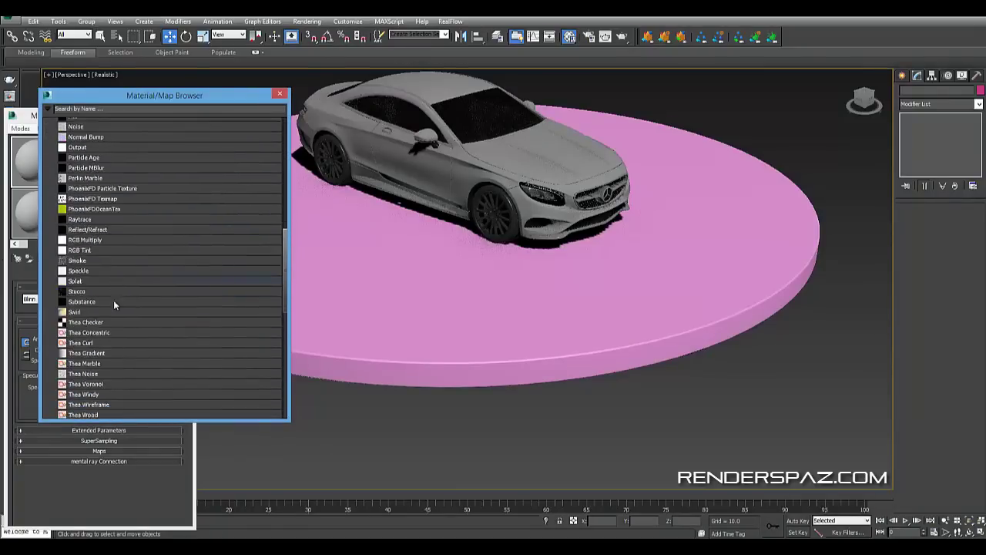
pyautogui.scroll(-15, 113, 305)
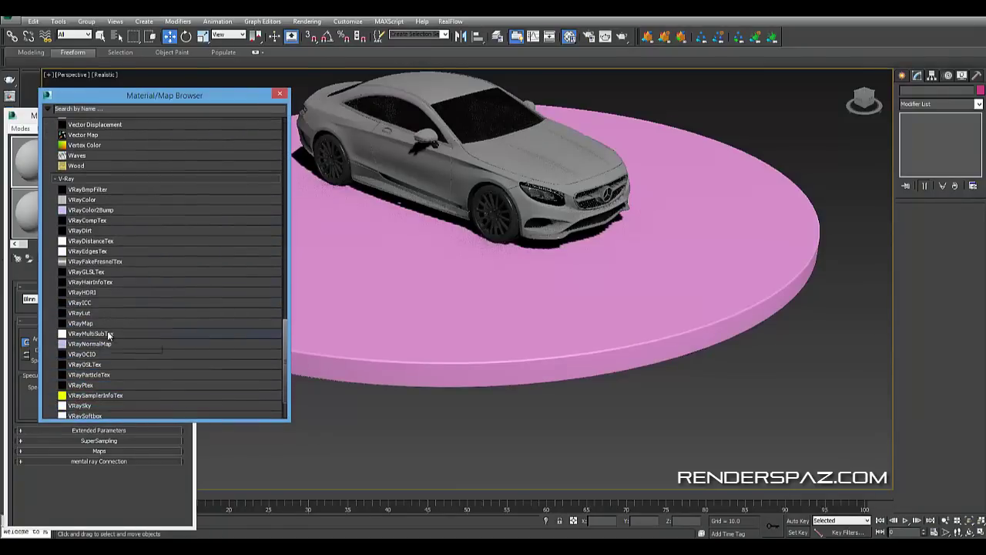
pyautogui.scroll(-2, 194, 301)
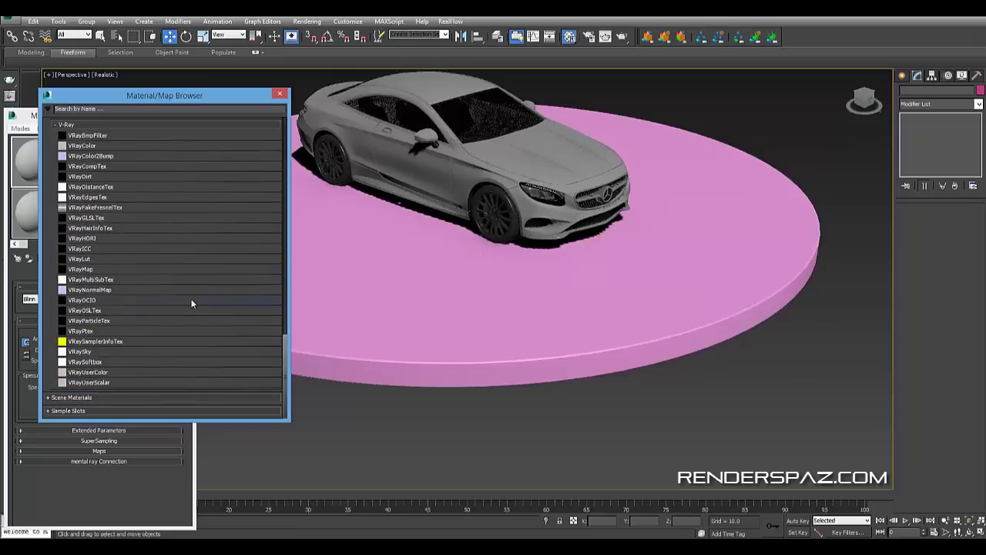
pyautogui.scroll(4, 240, 159)
pyautogui.click(279, 93)
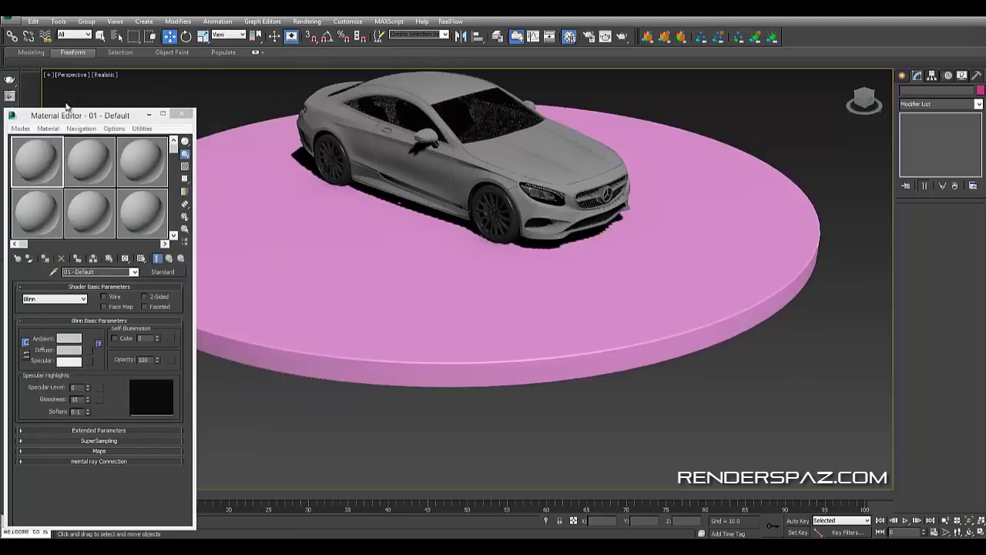
pyautogui.moveTo(100, 115); pyautogui.dragTo(491, 136)
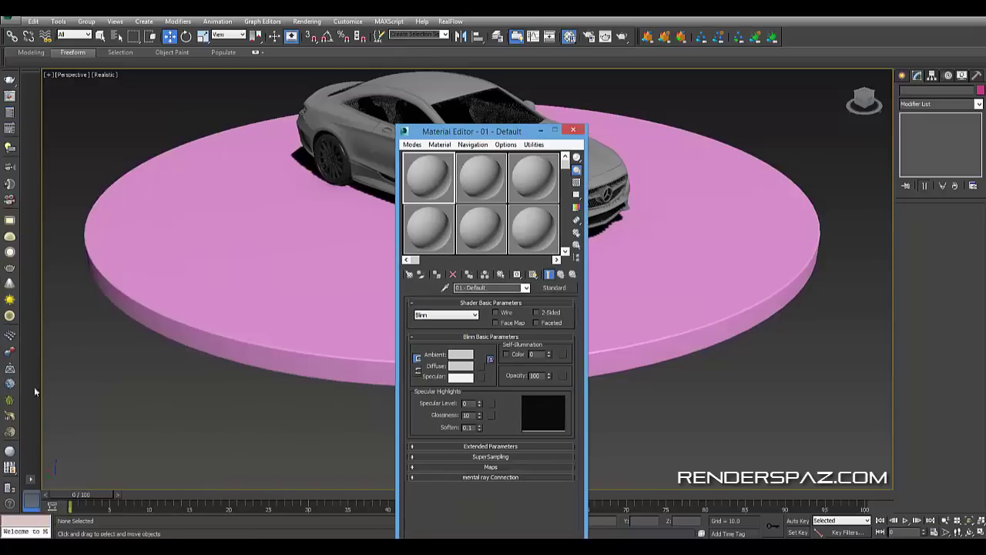
# - Replace the sample material with a VRayMtl named Floor with black diffuse
pyautogui.click(10, 467)
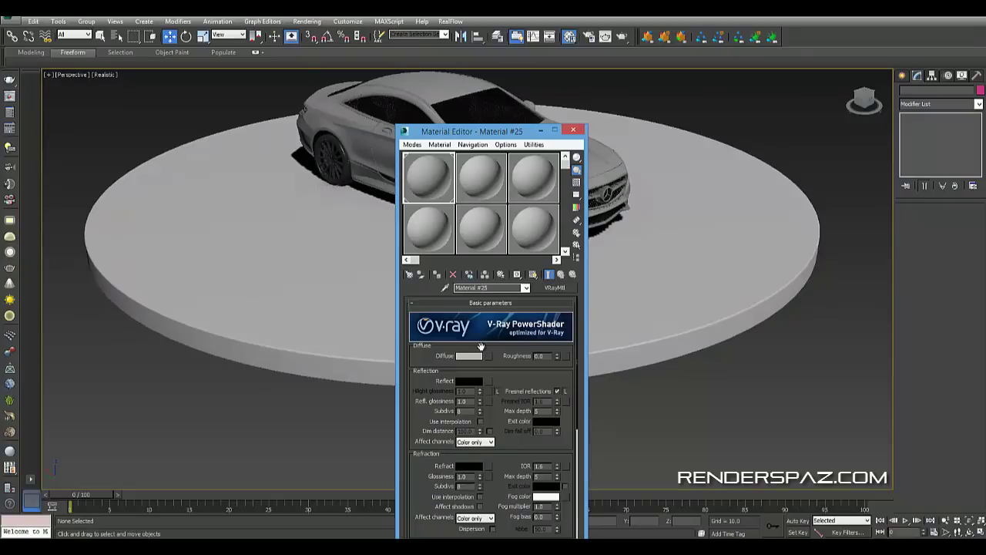
pyautogui.click(469, 356)
pyautogui.moveTo(292, 112); pyautogui.dragTo(293, 146)
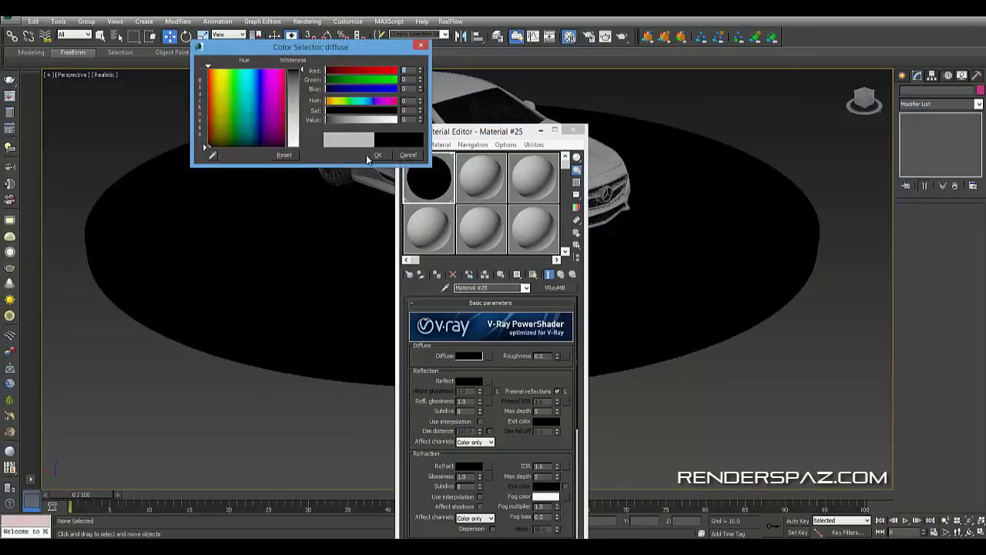
pyautogui.click(377, 155)
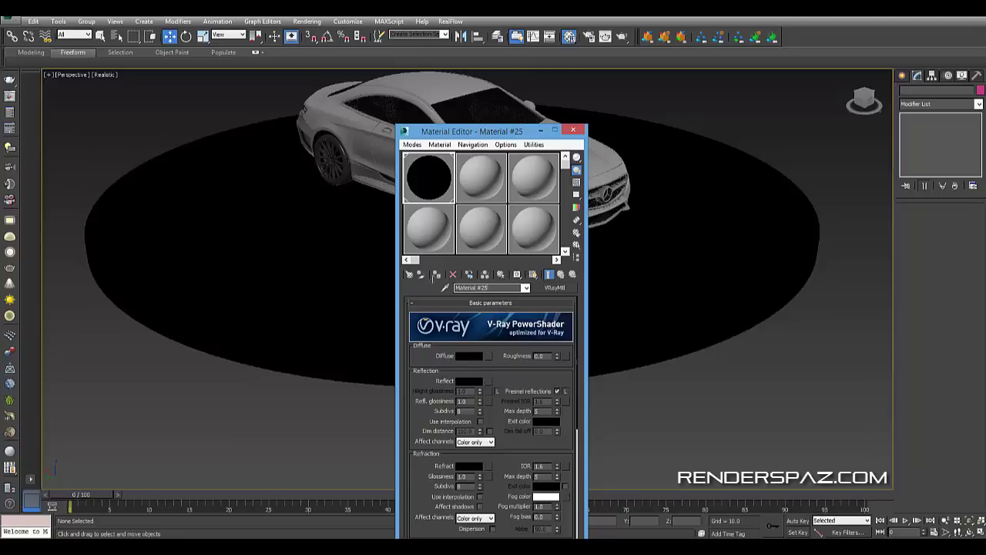
pyautogui.write('Floor')
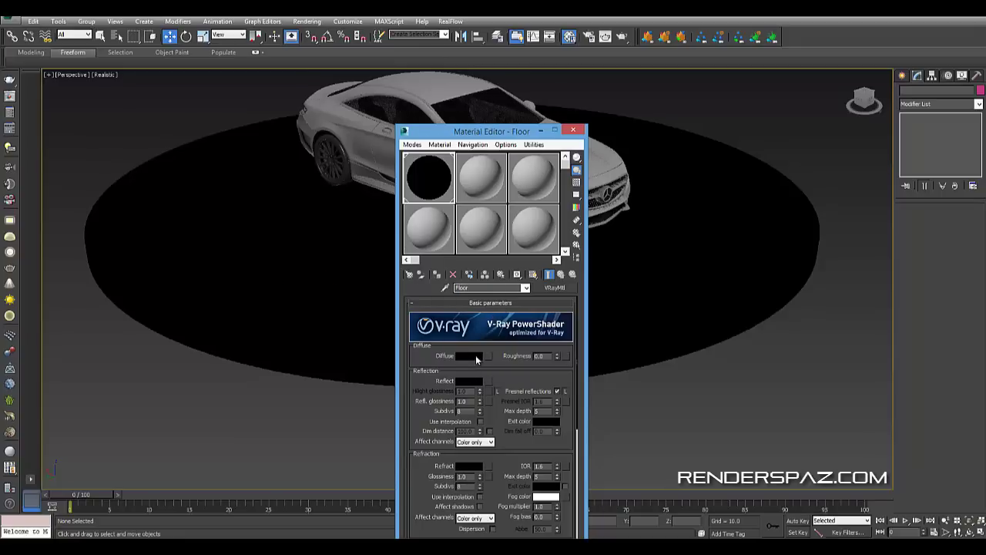
# - Set Reflect to 230 grey, glossiness 0.7 and Fresnel IOR 2.0, with checker preview background
pyautogui.click(470, 380)
pyautogui.moveTo(300, 134); pyautogui.dragTo(302, 142)
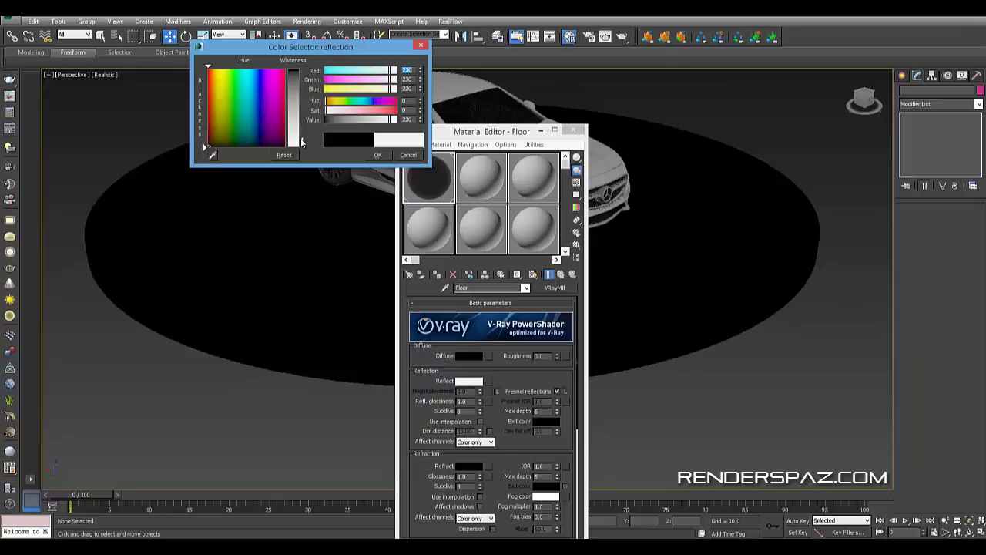
pyautogui.click(380, 157)
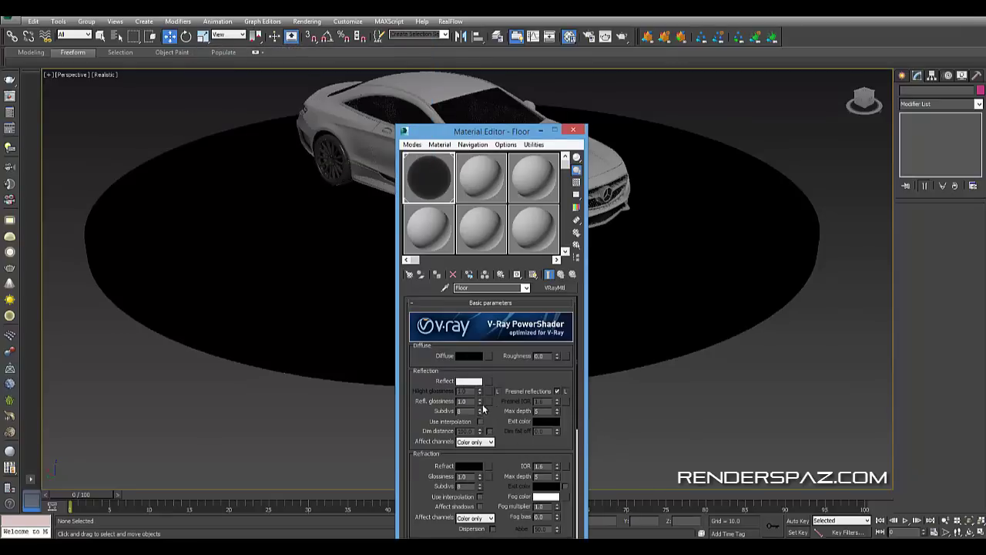
pyautogui.moveTo(479, 403); pyautogui.dragTo(484, 413)
pyautogui.click(497, 390)
pyautogui.click(564, 390)
pyautogui.press('Return')
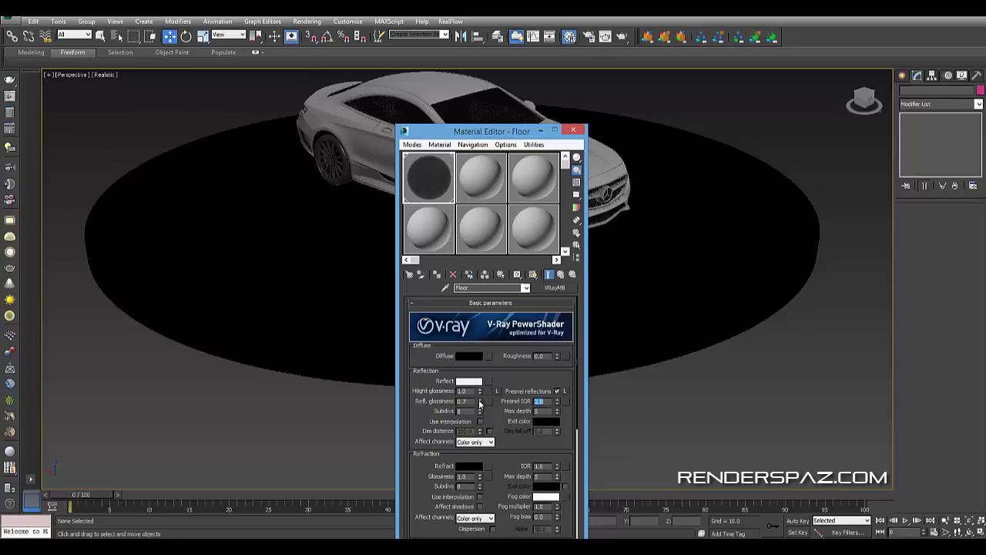
pyautogui.click(576, 183)
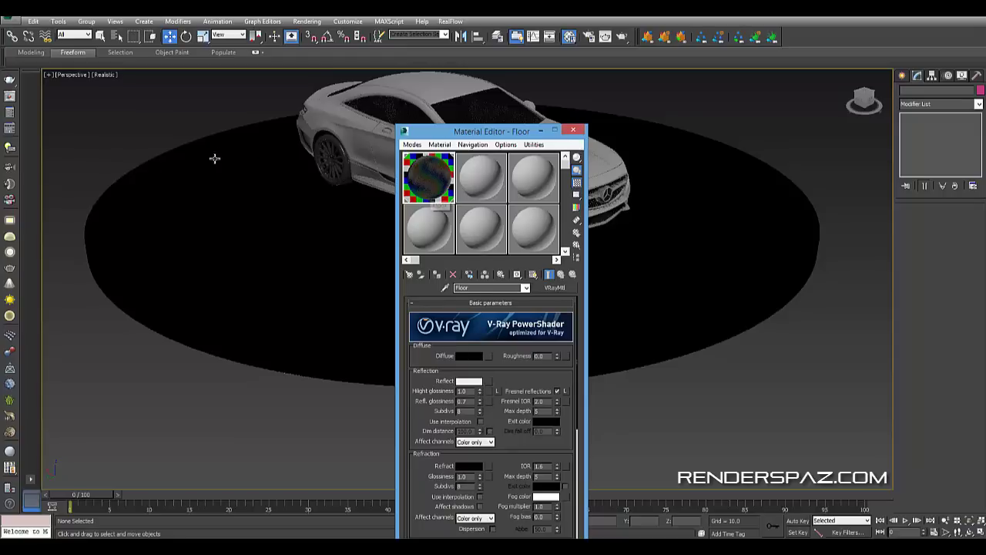
# - Close the Material Editor and place a VRayPhysicalCamera left of the car, aimed at it
pyautogui.click(574, 130)
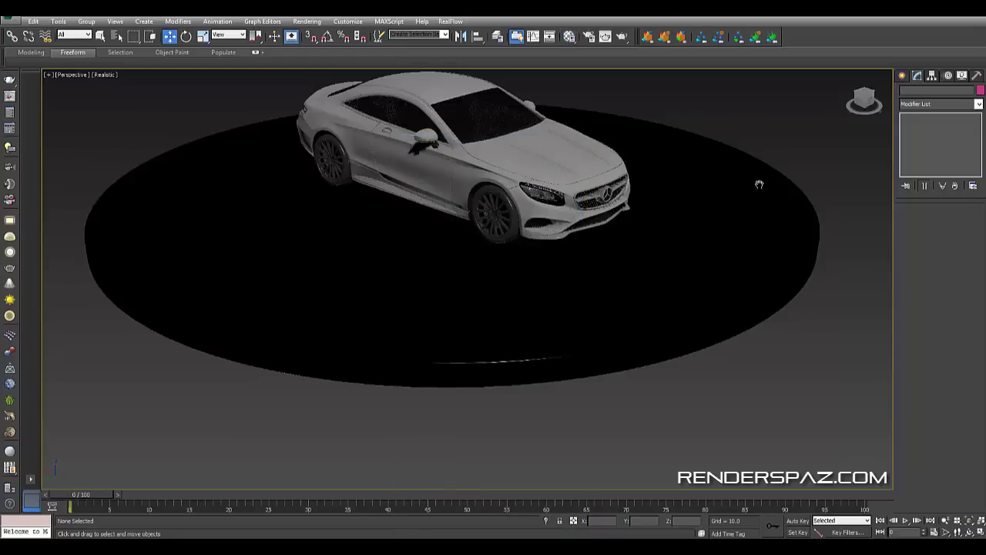
pyautogui.keyDown('alt'); pyautogui.moveTo(759, 185); pyautogui.dragTo(671, 271, button='middle'); pyautogui.keyUp('alt')
pyautogui.press('c')
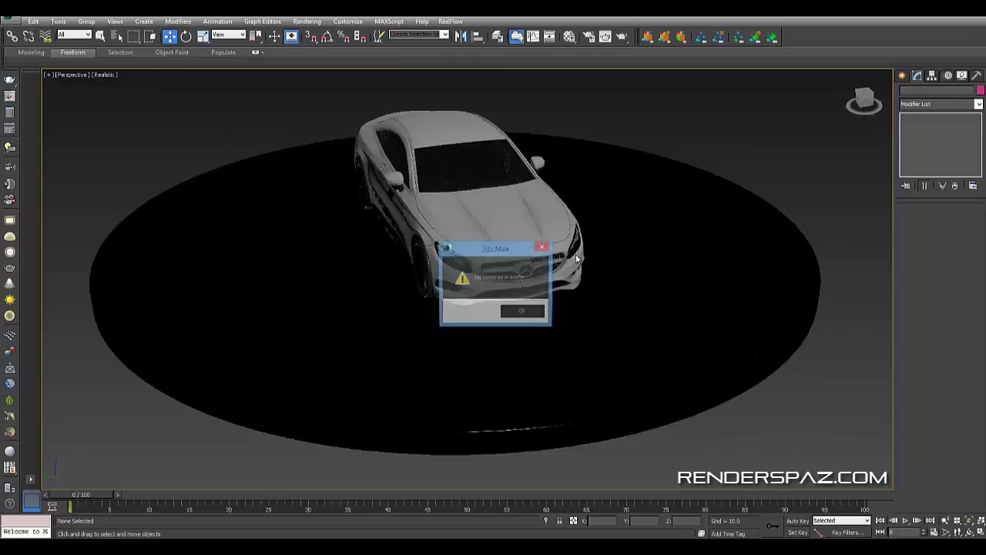
pyautogui.click(521, 311)
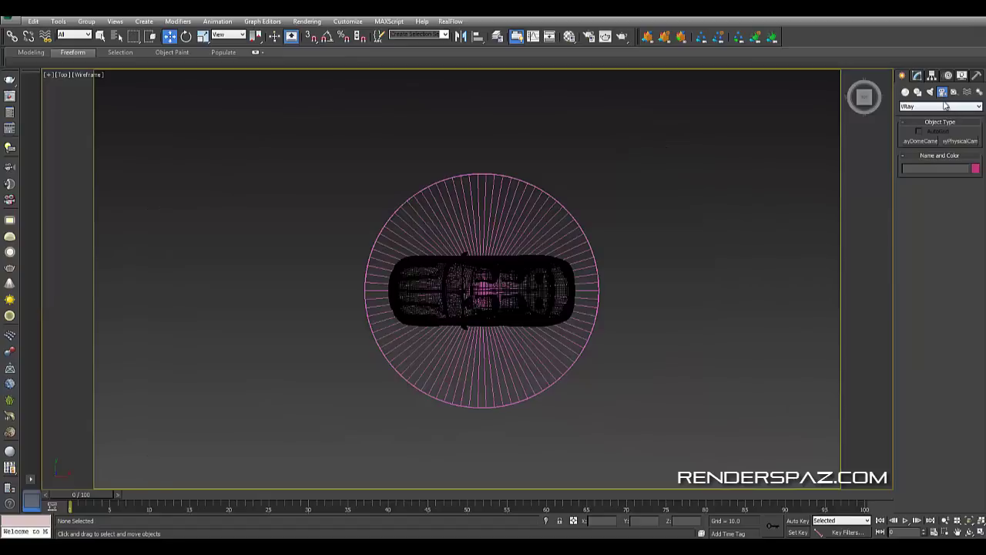
pyautogui.click(947, 139)
pyautogui.scroll(-2, 316, 312)
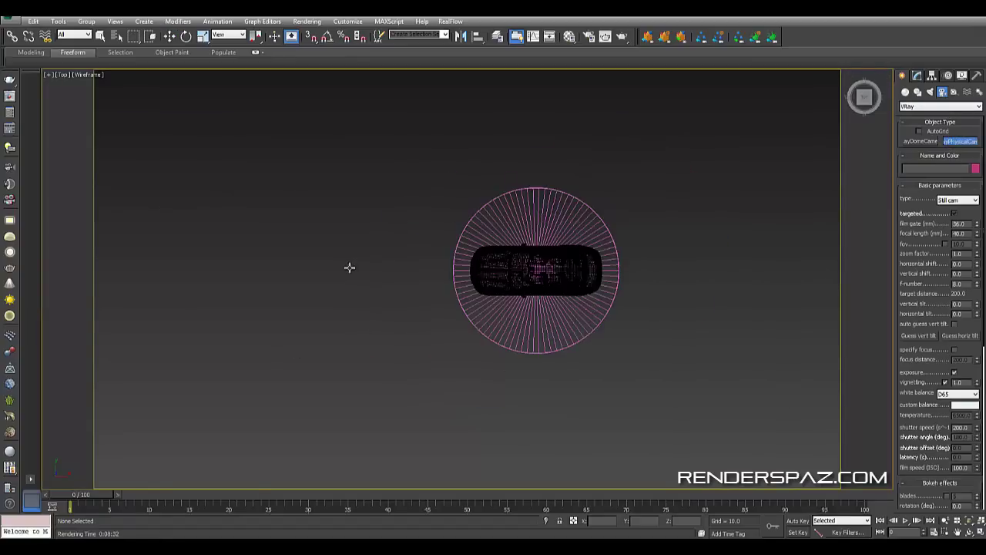
pyautogui.scroll(1, 258, 274)
pyautogui.moveTo(257, 274); pyautogui.dragTo(479, 276)
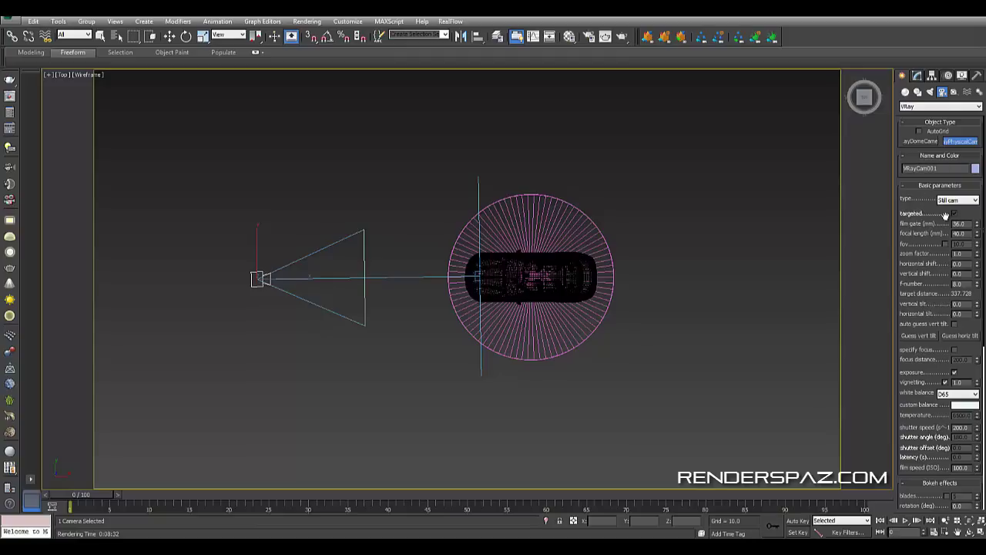
# - Turn on Targeted for VRayCam001 and move the camera out to the car's left
pyautogui.press('w')
pyautogui.click(917, 76)
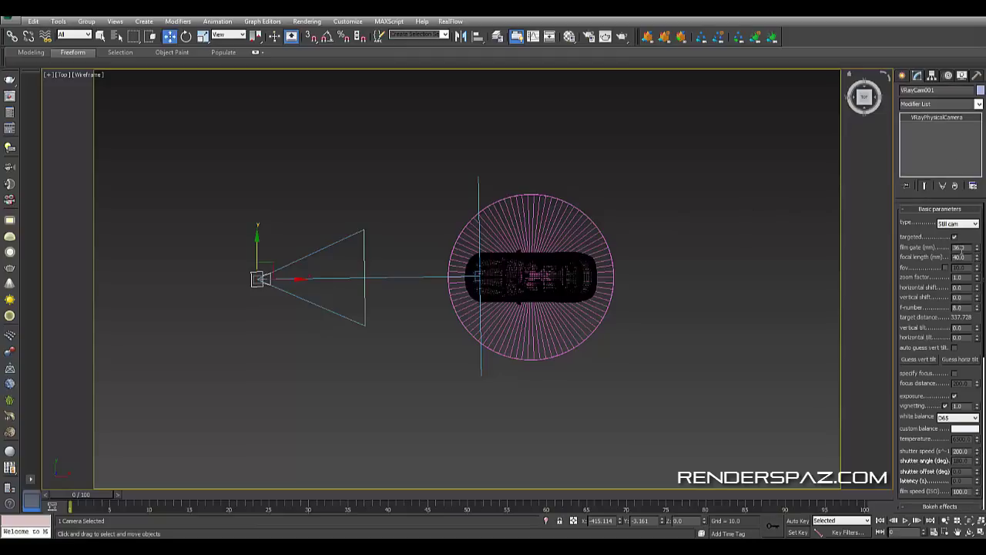
pyautogui.click(954, 237)
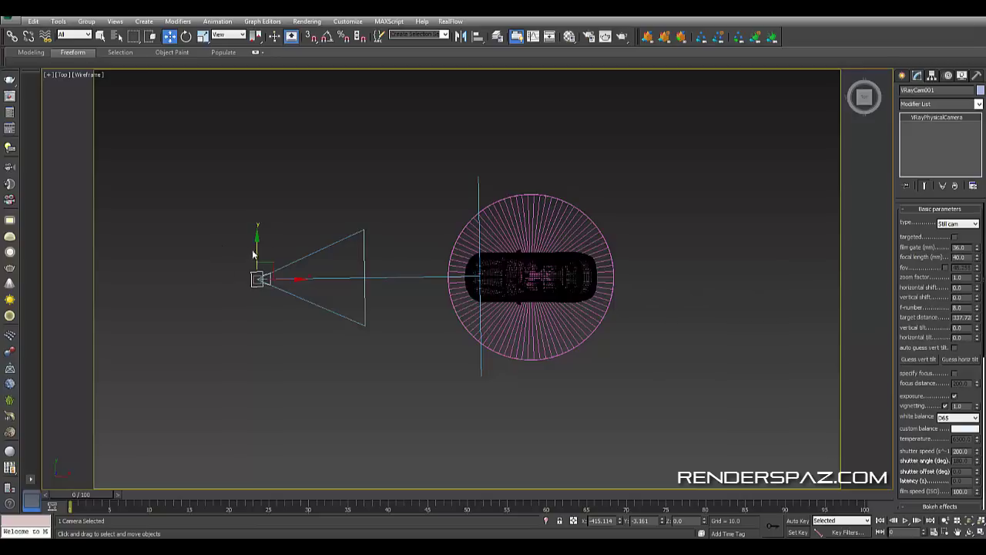
pyautogui.moveTo(257, 248); pyautogui.dragTo(259, 255)
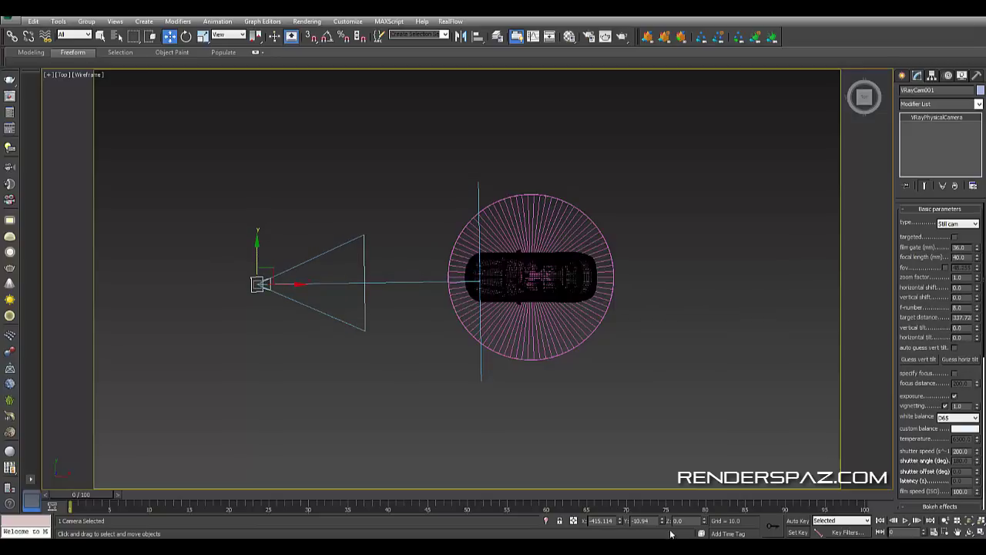
pyautogui.rightClick(621, 522)
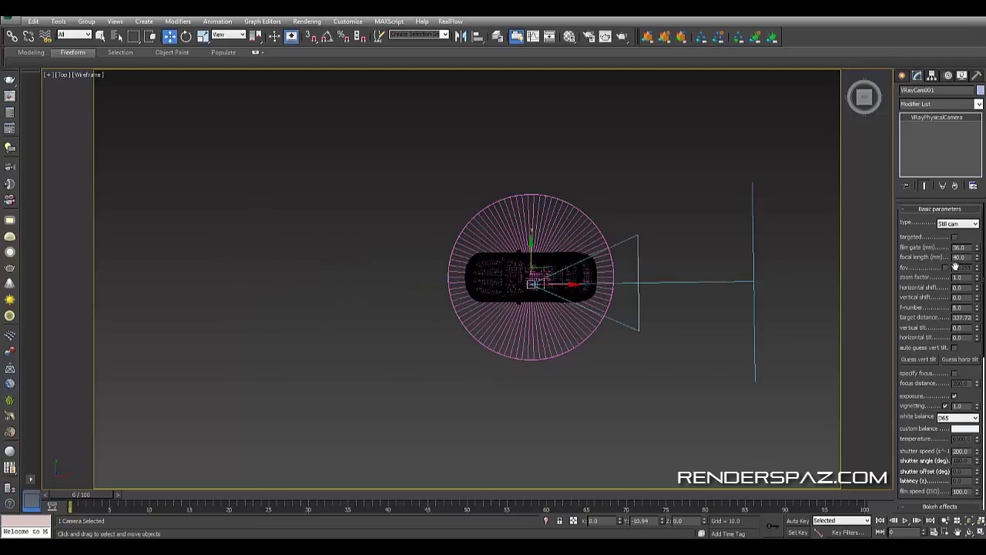
pyautogui.click(955, 237)
pyautogui.moveTo(567, 287); pyautogui.dragTo(338, 257)
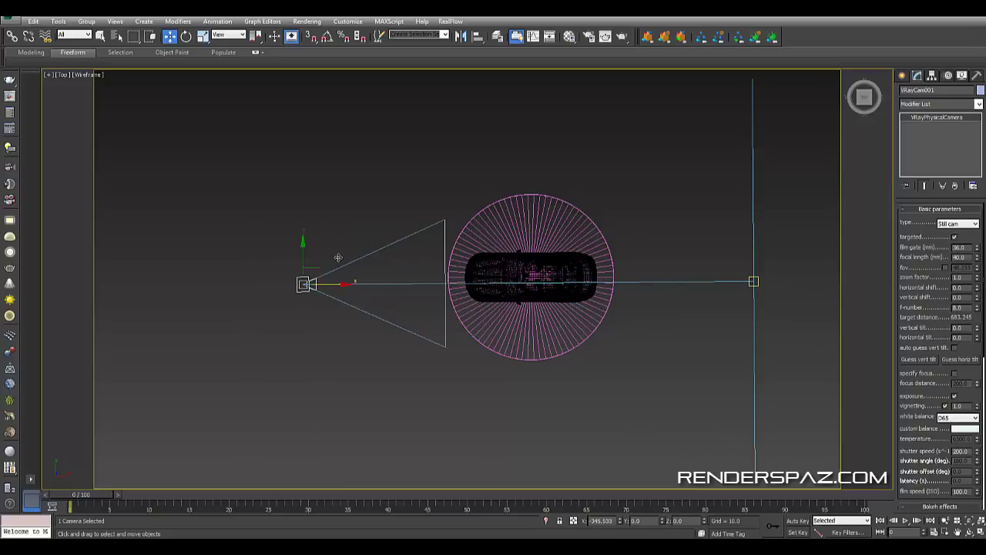
# - Zero the target's X and place the camera at X −305.336, Y 0
pyautogui.click(754, 282)
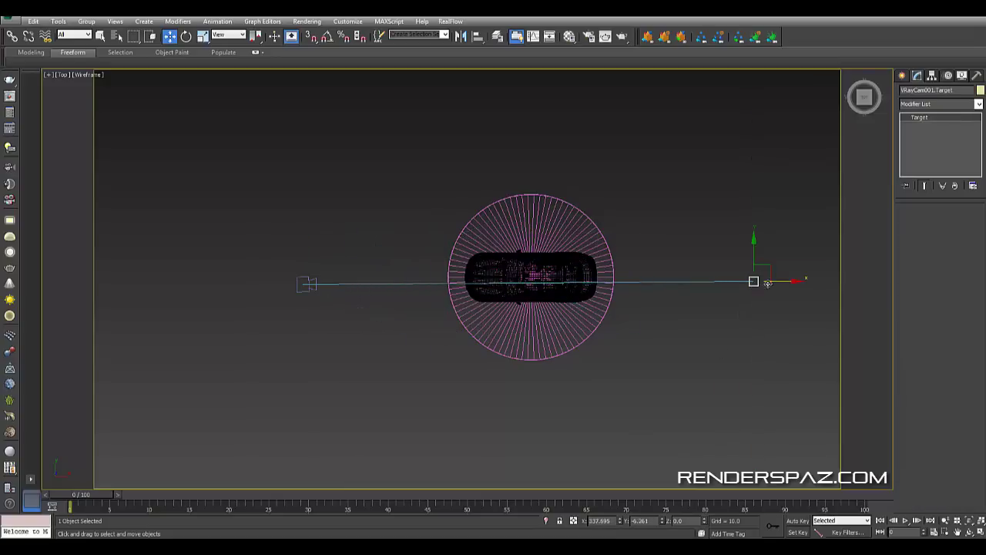
pyautogui.rightClick(621, 523)
pyautogui.click(306, 284)
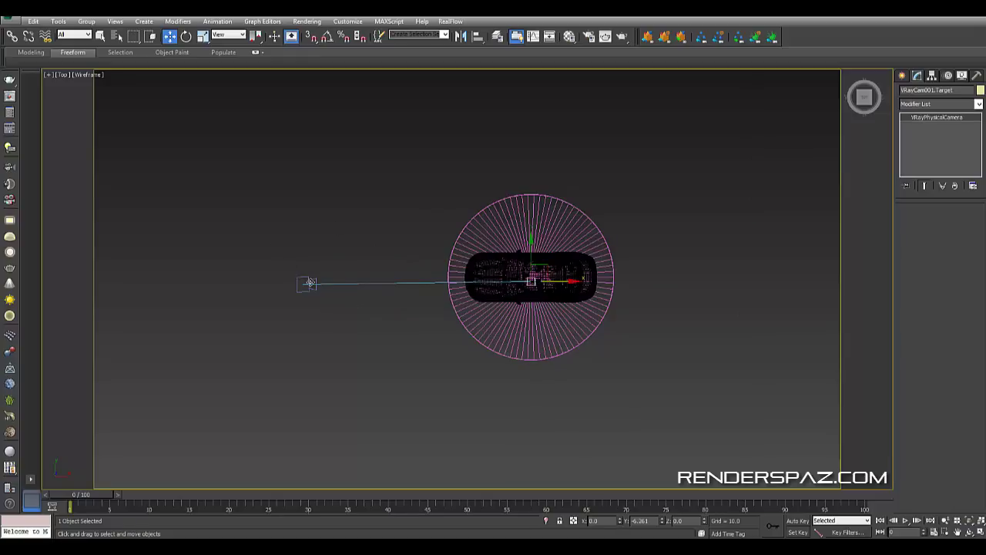
pyautogui.rightClick(620, 521)
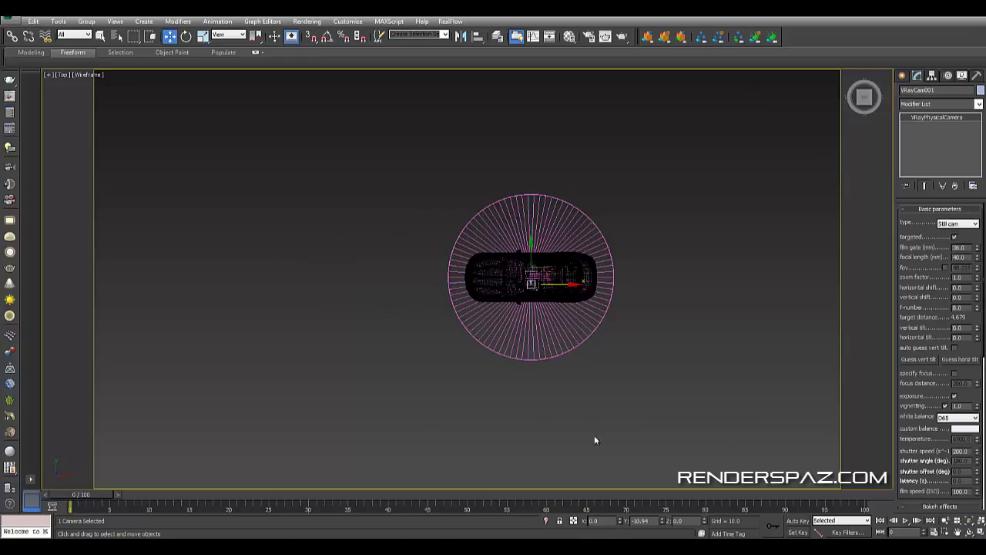
pyautogui.scroll(4, 552, 288)
pyautogui.moveTo(544, 282); pyautogui.dragTo(146, 278)
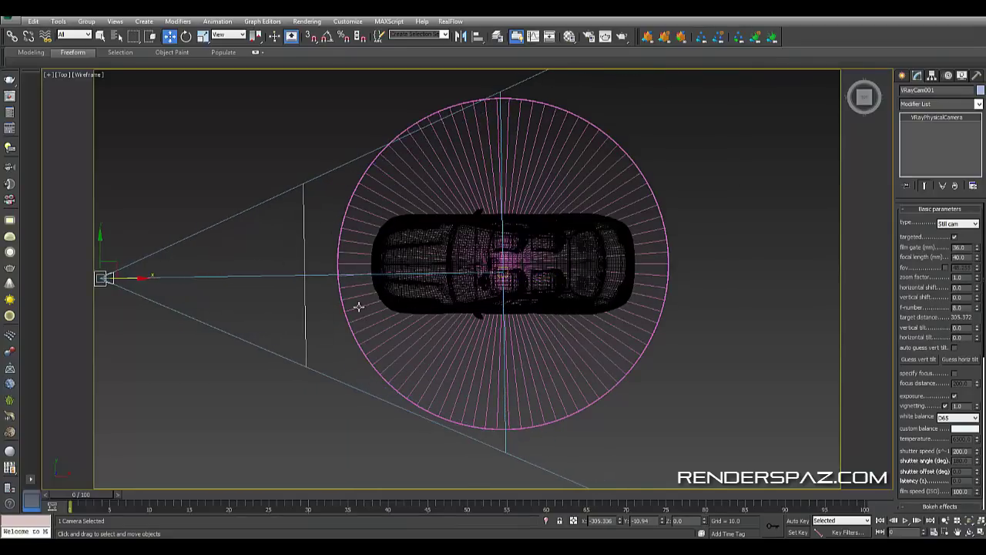
pyautogui.rightClick(661, 522)
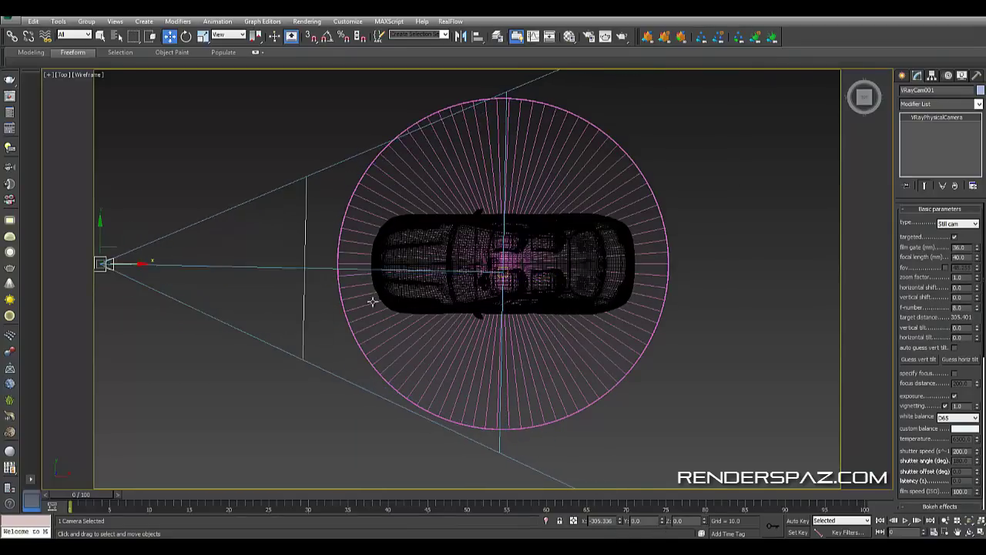
# - Zero the camera target's Y so it sits at the car's centre
pyautogui.moveTo(348, 330); pyautogui.dragTo(393, 342, button='middle')
pyautogui.scroll(5, 392, 342)
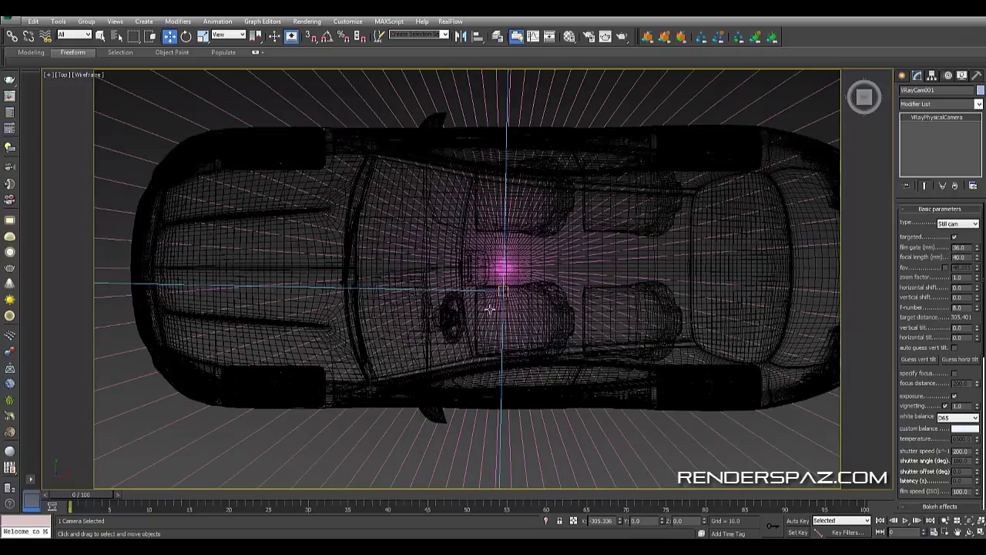
pyautogui.click(502, 291)
pyautogui.click(502, 290)
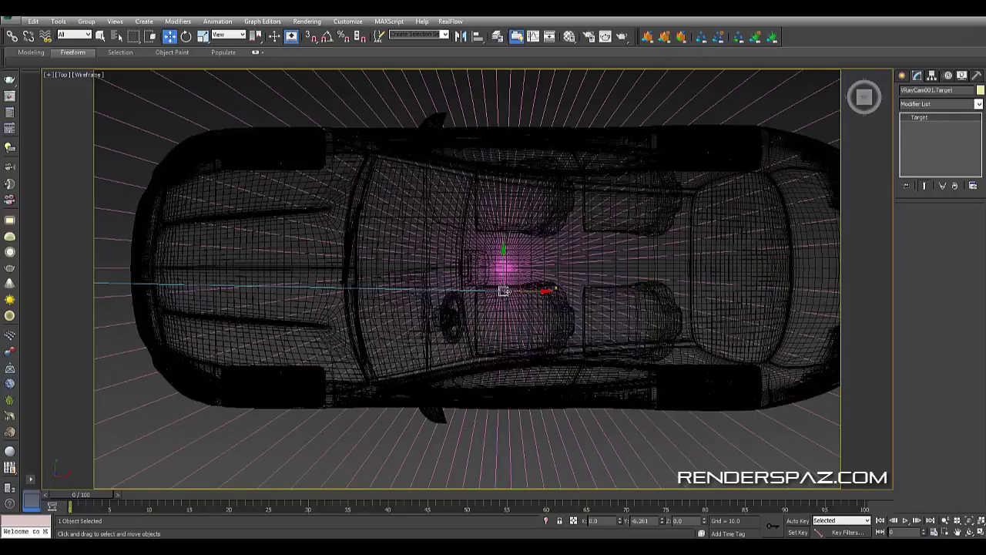
pyautogui.rightClick(661, 523)
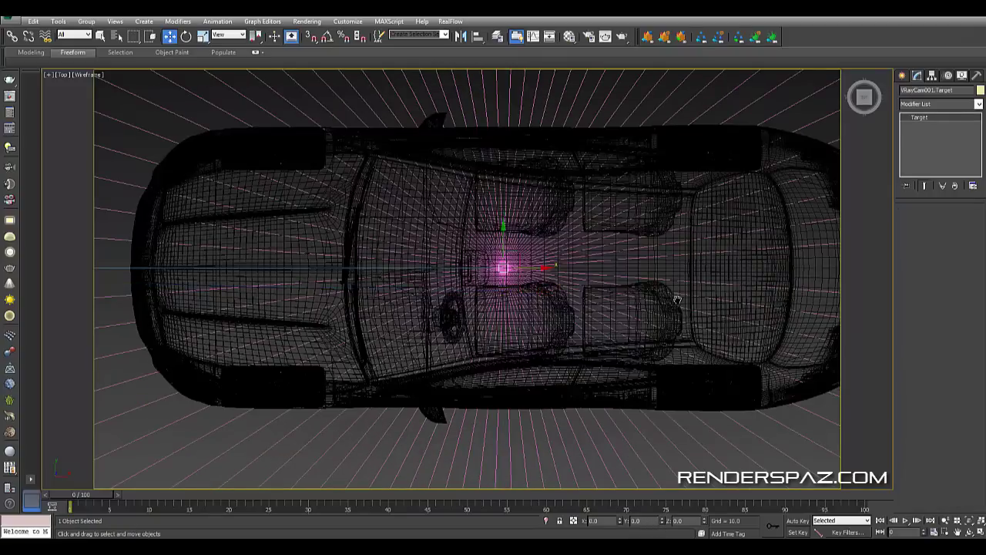
pyautogui.scroll(-6, 676, 299)
pyautogui.click(355, 333)
# - Look through VRayCam001 in Realistic shading and dolly the camera back from the car
pyautogui.press('c')
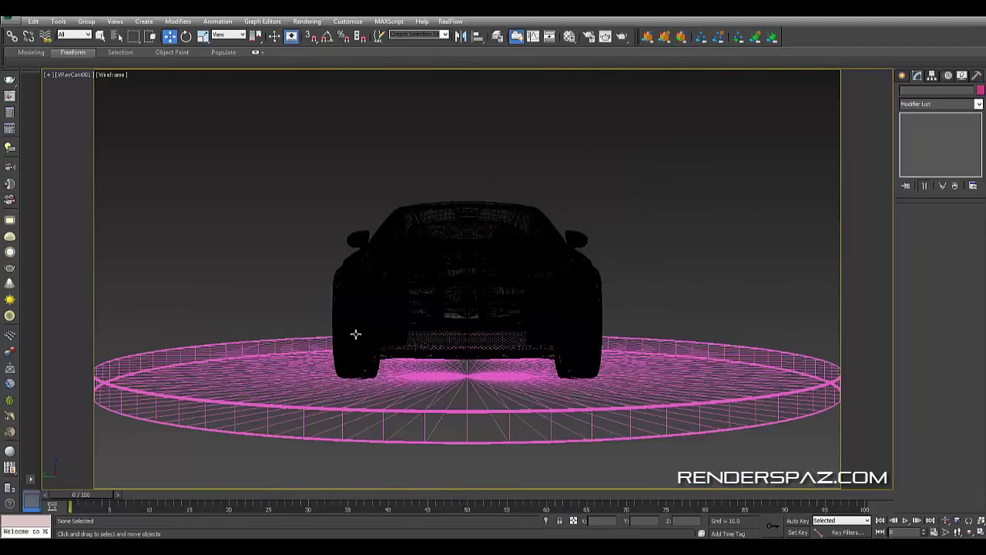
pyautogui.press('F3')
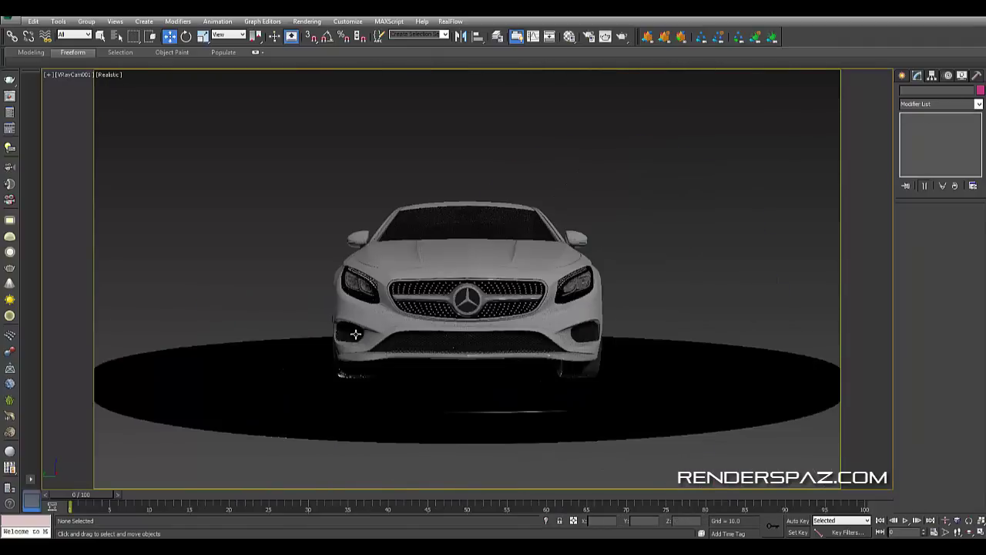
pyautogui.click(945, 521)
pyautogui.moveTo(443, 261); pyautogui.dragTo(448, 269)
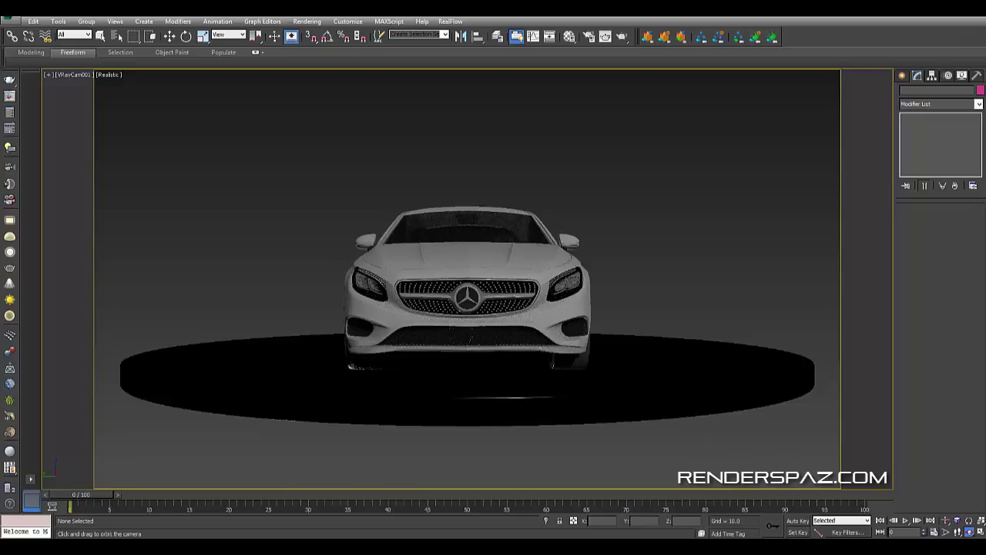
# - With Angle Snap on, tilt the camera down onto the car, then go to Front view
pyautogui.click(327, 36)
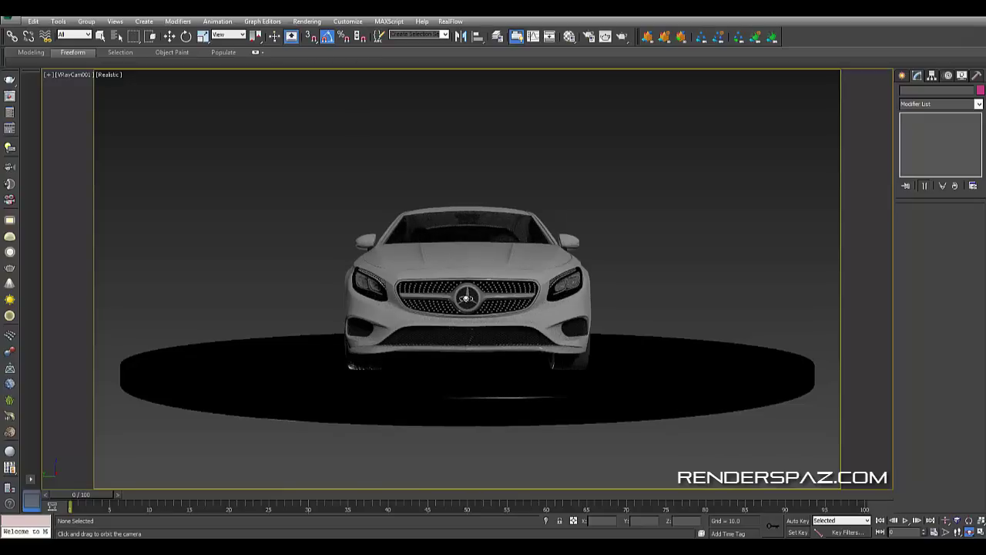
pyautogui.moveTo(467, 305); pyautogui.dragTo(469, 316)
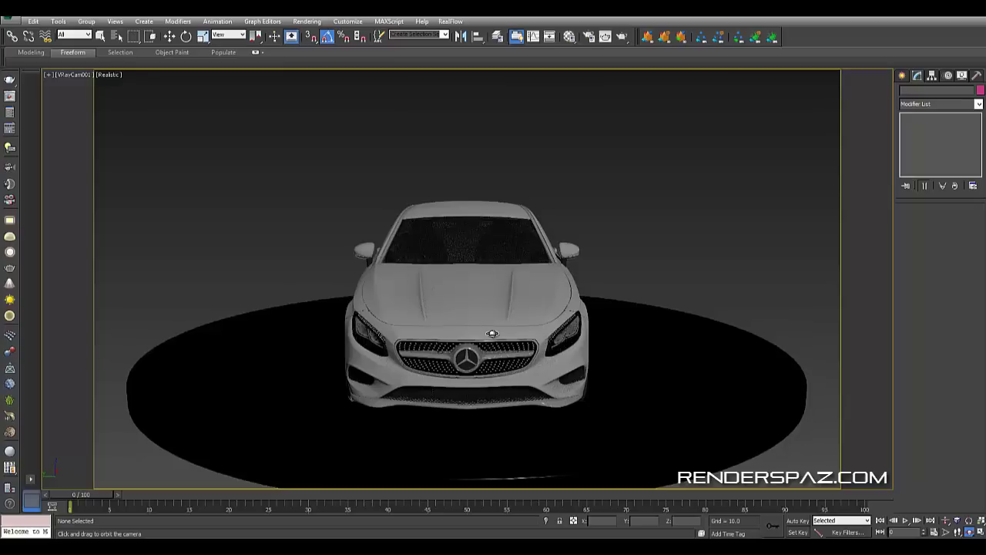
pyautogui.press('f')
pyautogui.moveTo(493, 352); pyautogui.dragTo(498, 289)
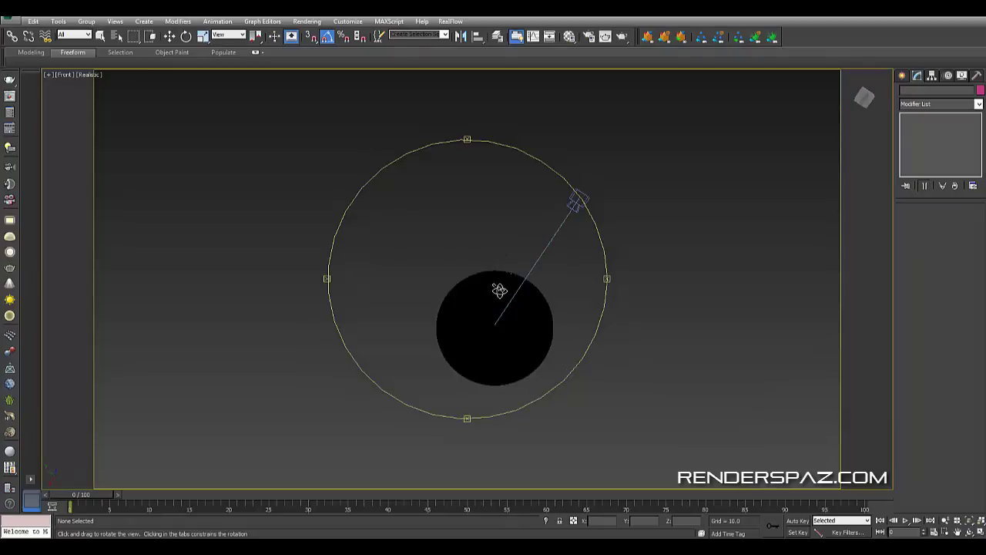
# - Return to the four-view layout and pan the Front view to bring the camera into sight
pyautogui.press('l')
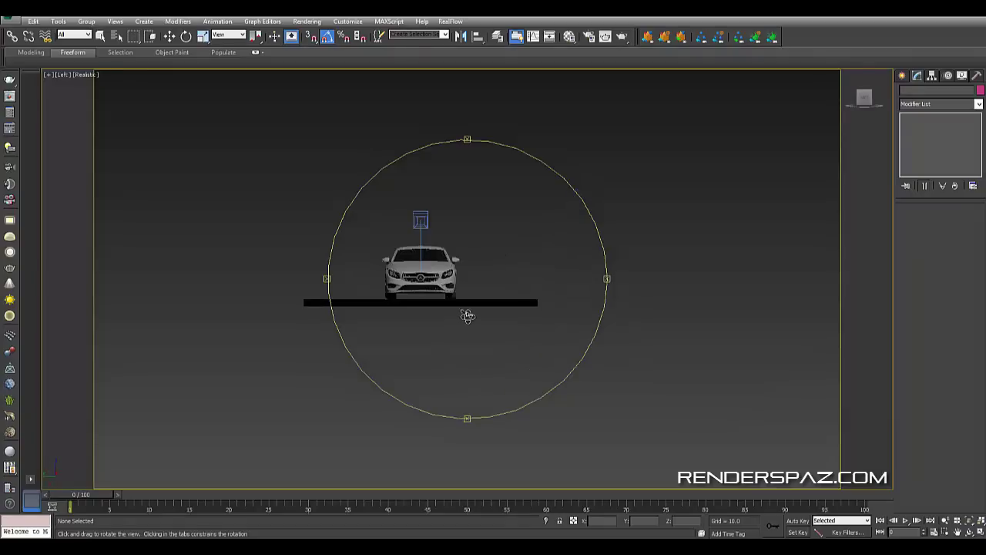
pyautogui.moveTo(464, 315); pyautogui.dragTo(547, 311, button='middle')
pyautogui.press('Escape')
pyautogui.click(500, 214)
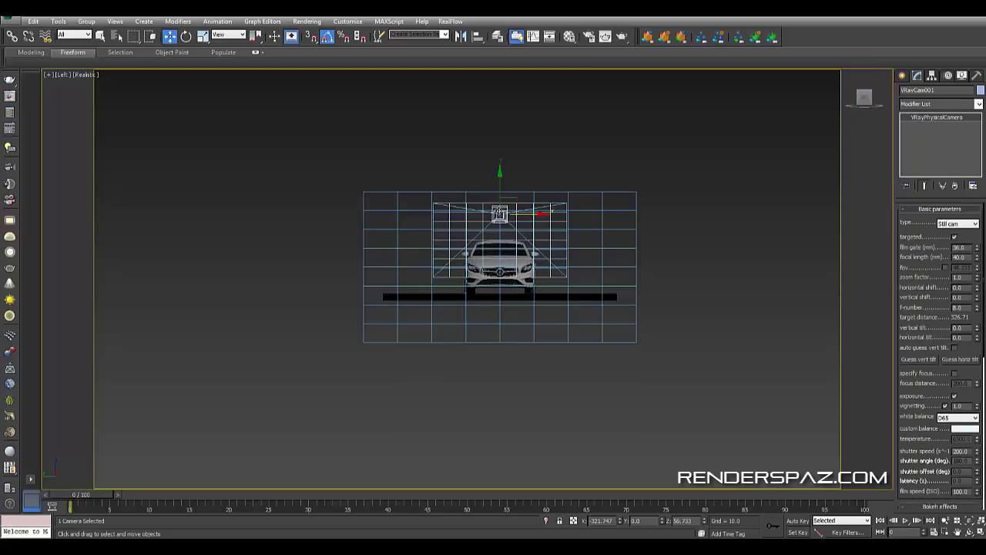
pyautogui.hotkey('alt', 'w')
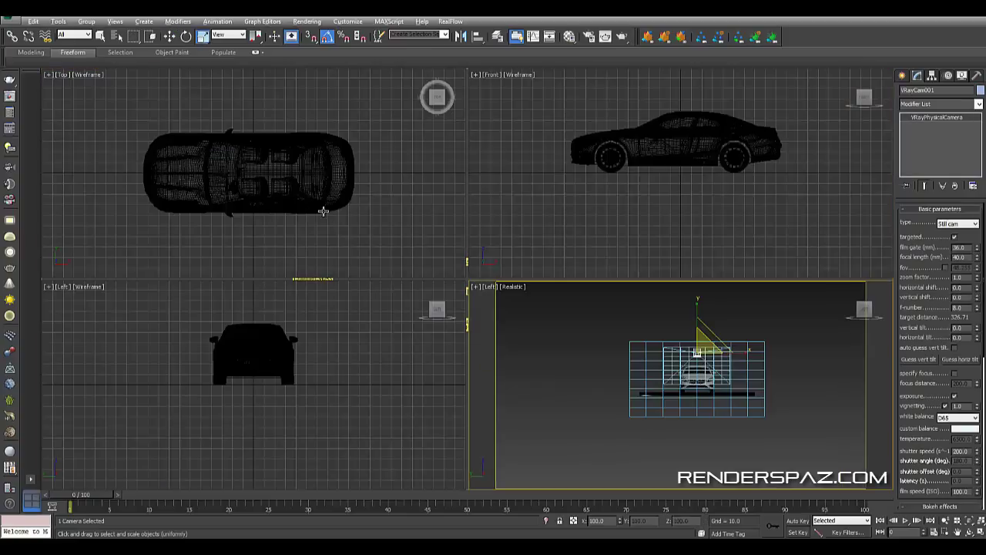
pyautogui.click(595, 163)
pyautogui.scroll(-3, 608, 154)
pyautogui.moveTo(586, 178); pyautogui.dragTo(594, 133, button='middle')
# - Lower VRayCam001 in the Front view while showing its camera view bottom-right
pyautogui.click(524, 126)
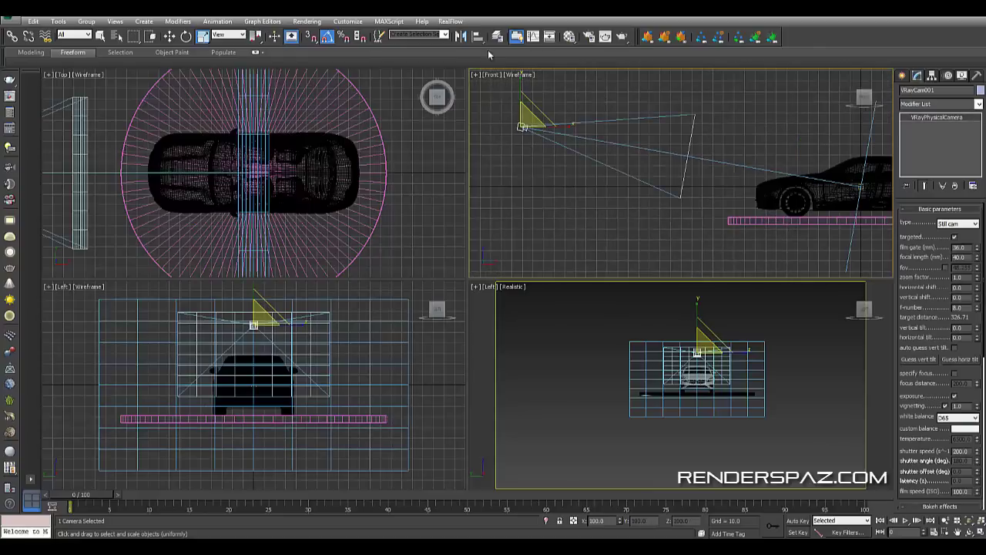
pyautogui.click(169, 36)
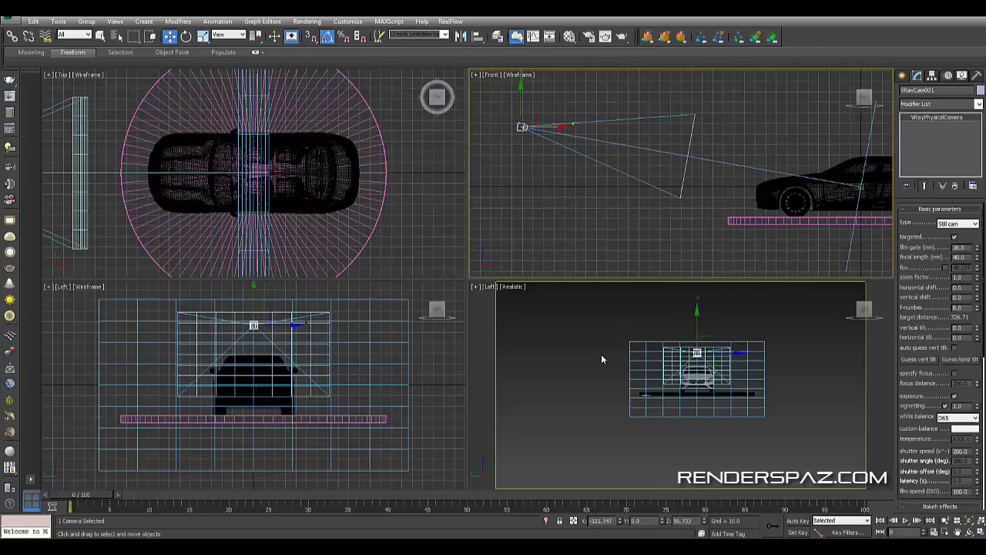
pyautogui.click(576, 419)
pyautogui.press('c')
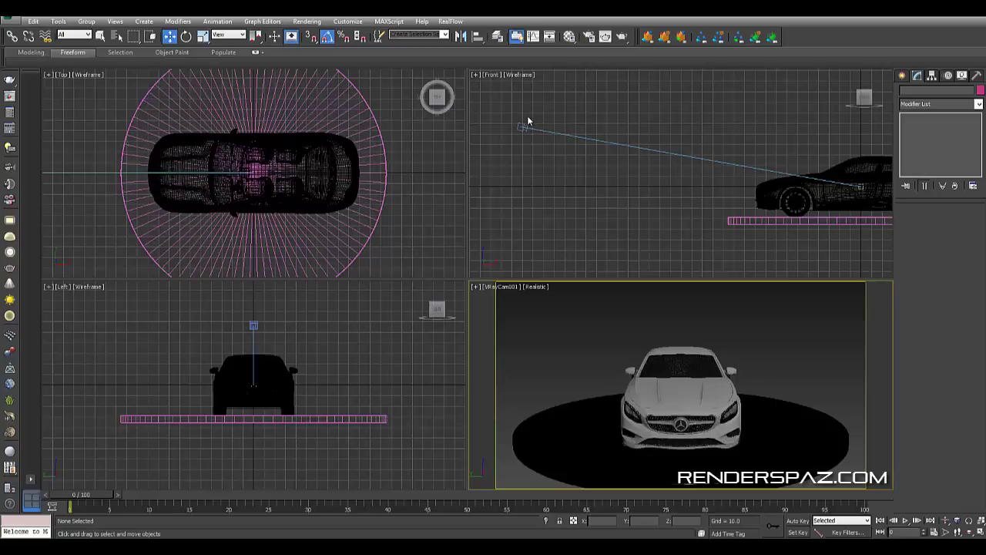
pyautogui.click(524, 125)
pyautogui.moveTo(521, 100); pyautogui.dragTo(517, 127)
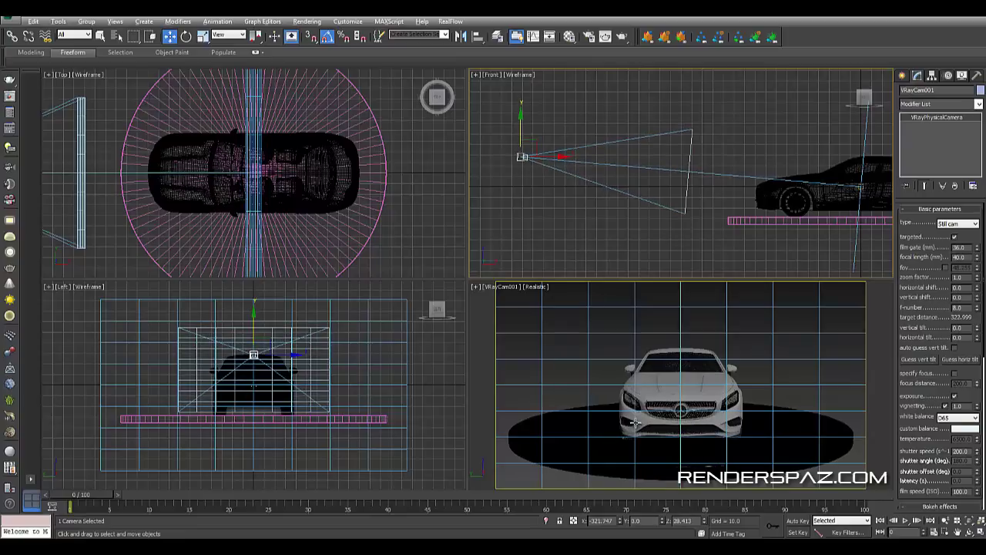
pyautogui.hotkey('alt', 'w')
pyautogui.hotkey('alt', 'w')
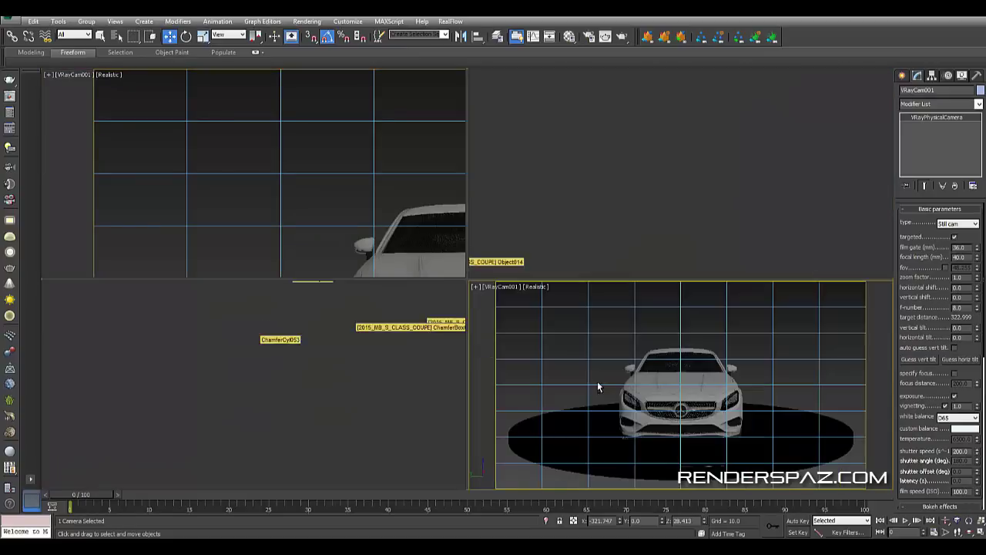
# - Select VRayCam001 and its target from the scene list, lower both, and maximize the camera view
pyautogui.moveTo(688, 204); pyautogui.dragTo(601, 194, button='middle')
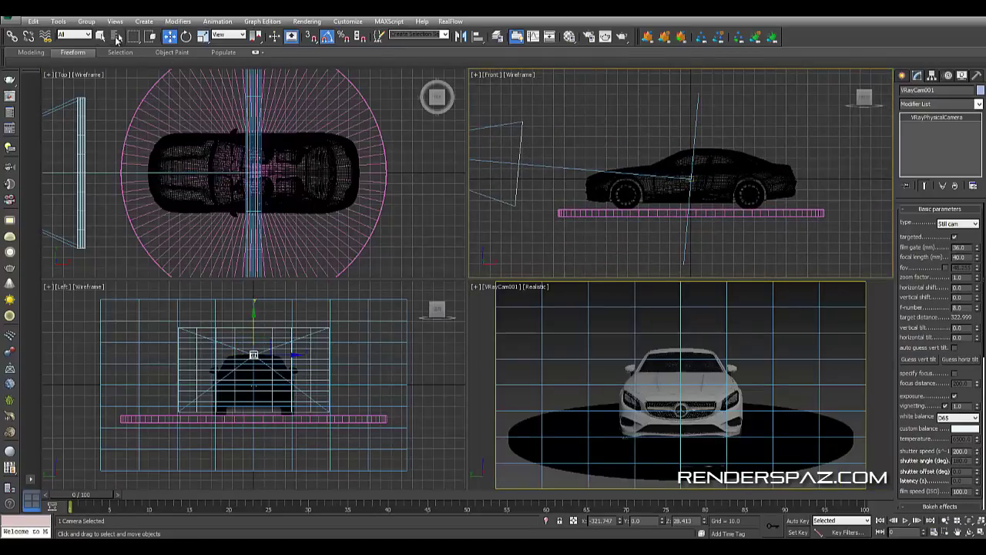
pyautogui.press('h')
pyautogui.click(83, 138)
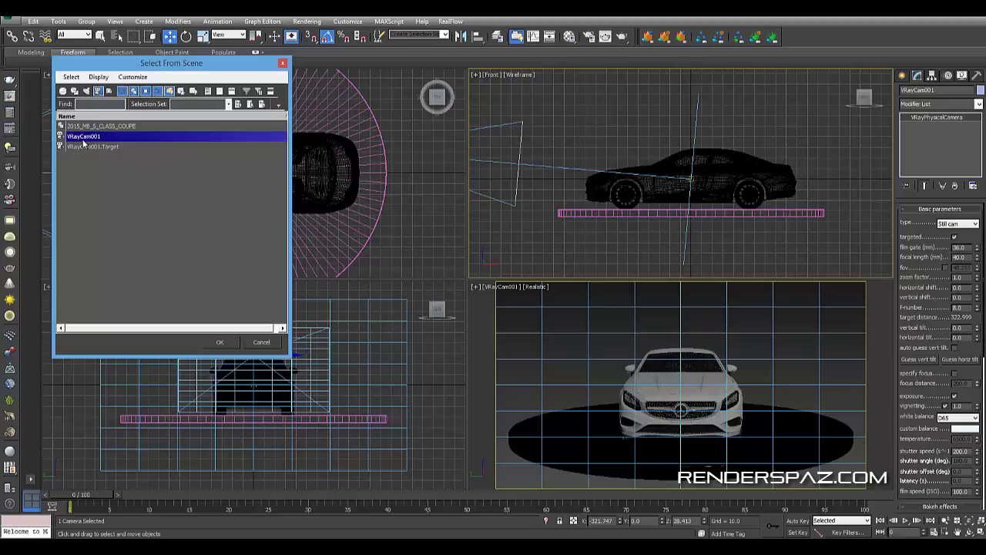
pyautogui.keyDown('ctrl'); pyautogui.click(83, 146); pyautogui.keyUp('ctrl')
pyautogui.click(220, 342)
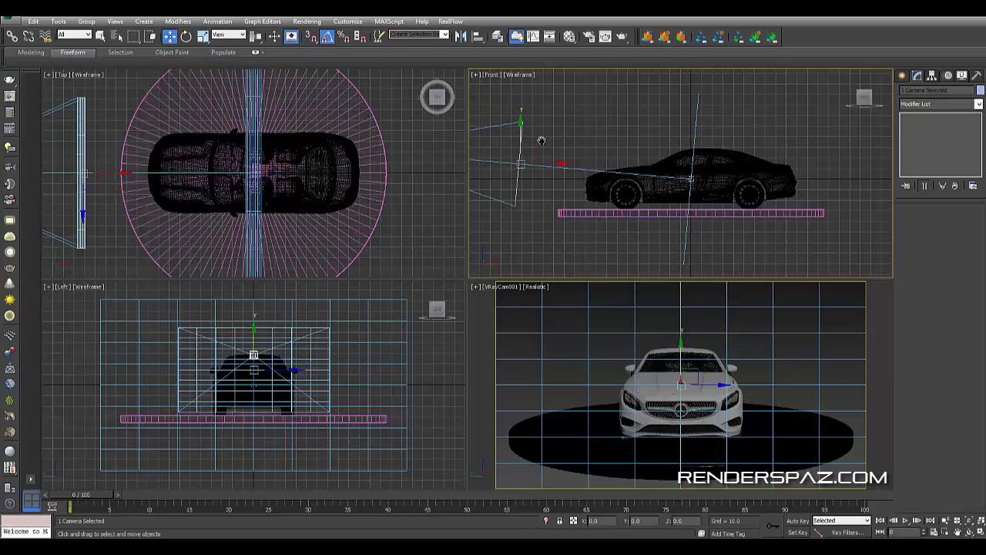
pyautogui.moveTo(536, 133); pyautogui.dragTo(566, 131, button='middle')
pyautogui.moveTo(552, 121); pyautogui.dragTo(552, 128)
pyautogui.hotkey('alt', 'w')
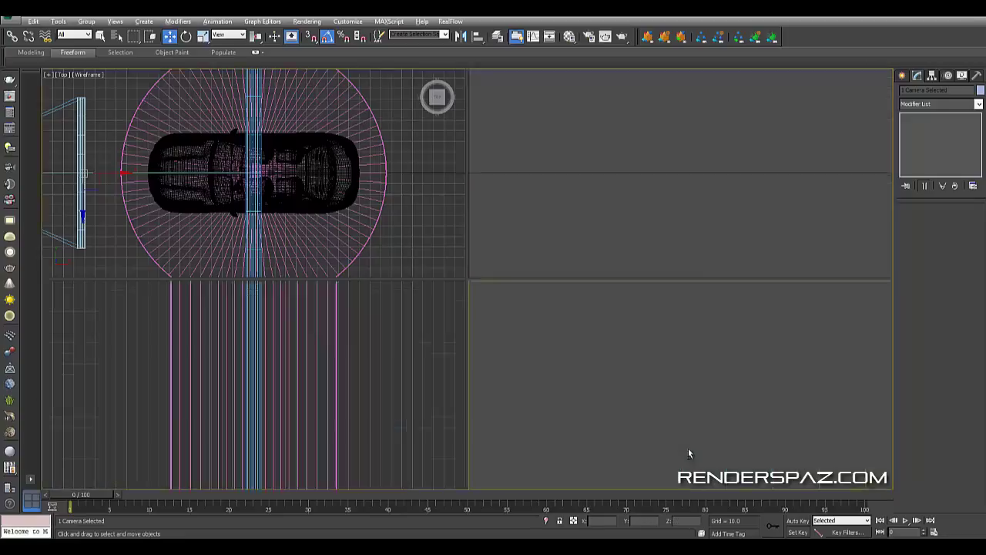
pyautogui.click(688, 449)
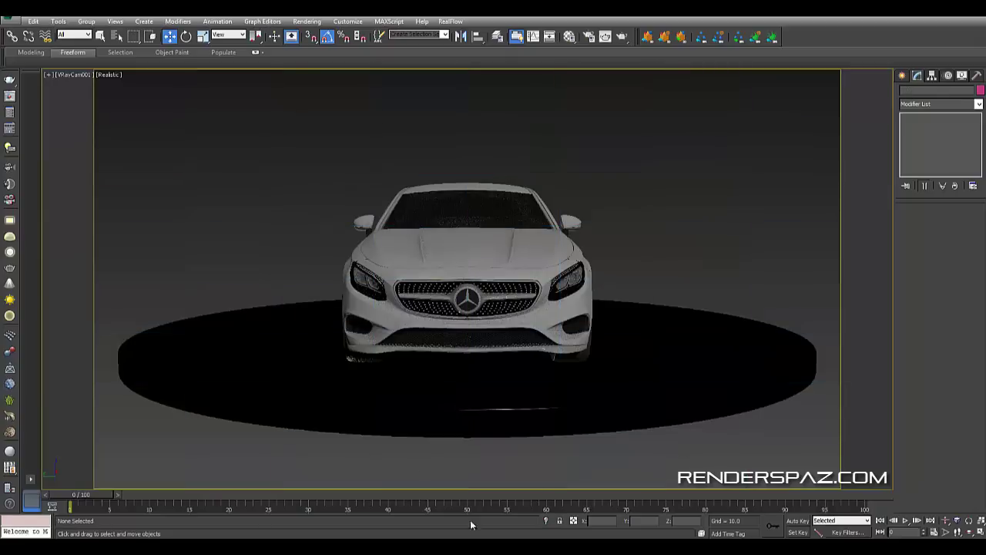
# - Rename the turntable disc to 'Base'
pyautogui.click(518, 337)
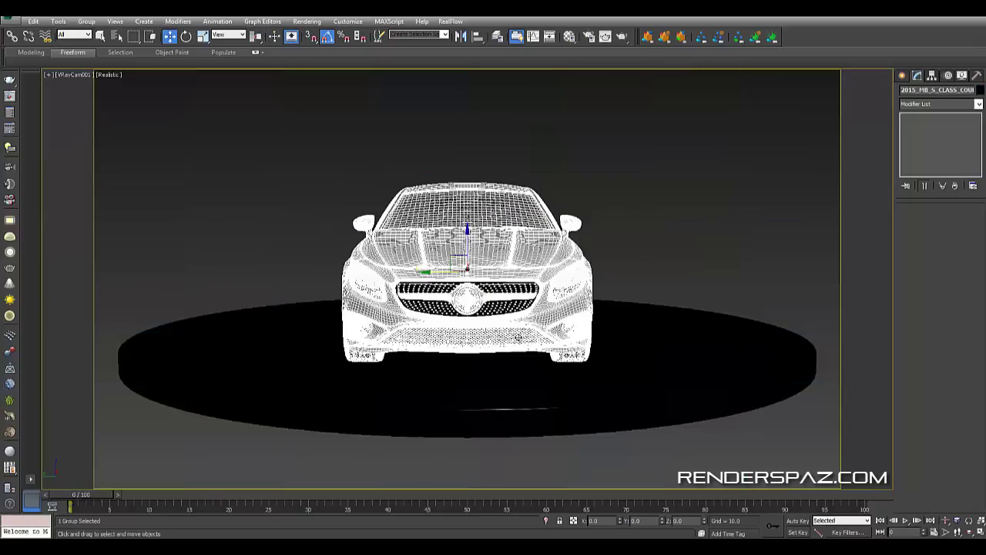
pyautogui.click(634, 328)
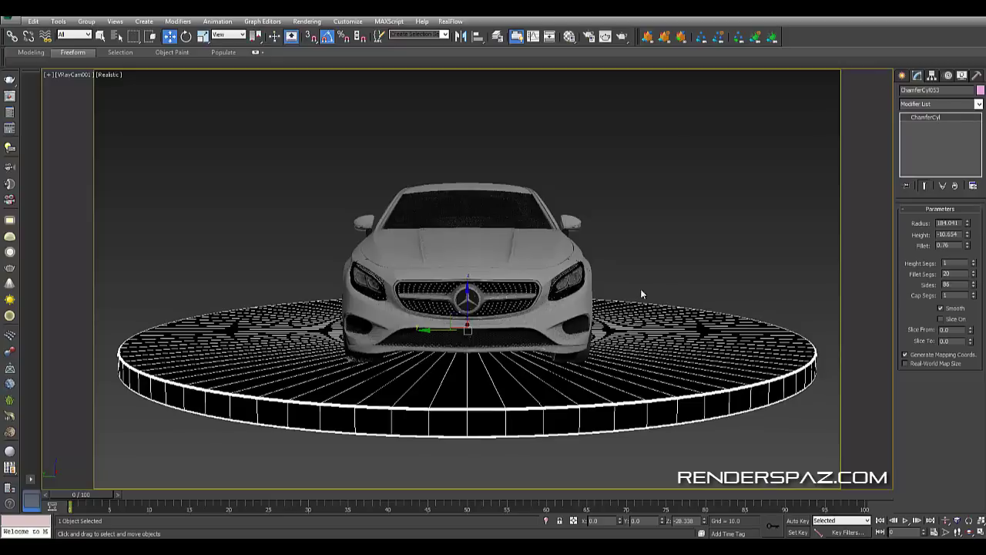
pyautogui.hotkey('ctrl', 'a')
pyautogui.write('Base')
pyautogui.click(705, 225)
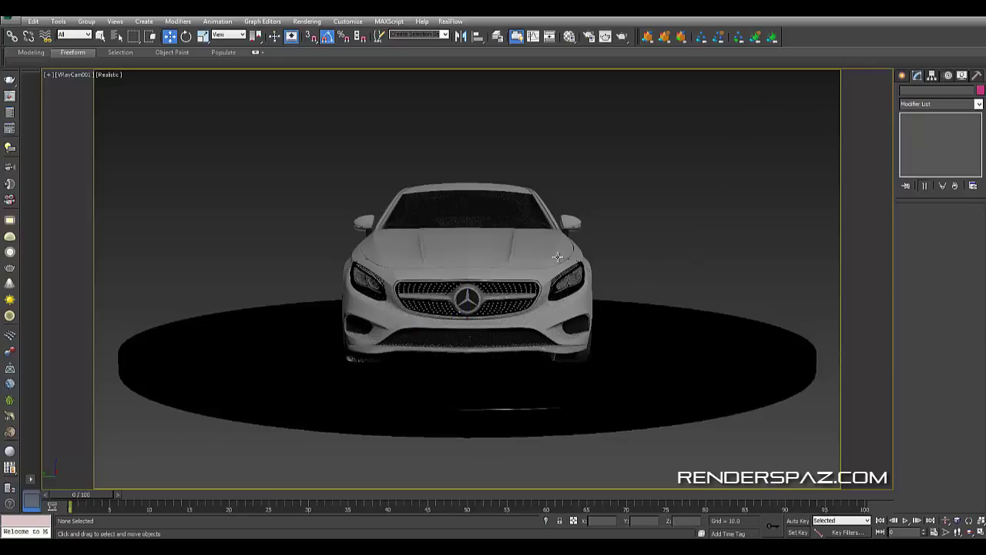
# - Switch to the Rotate tool and reselect the Base turntable
pyautogui.click(549, 248)
pyautogui.click(650, 214)
pyautogui.press('e')
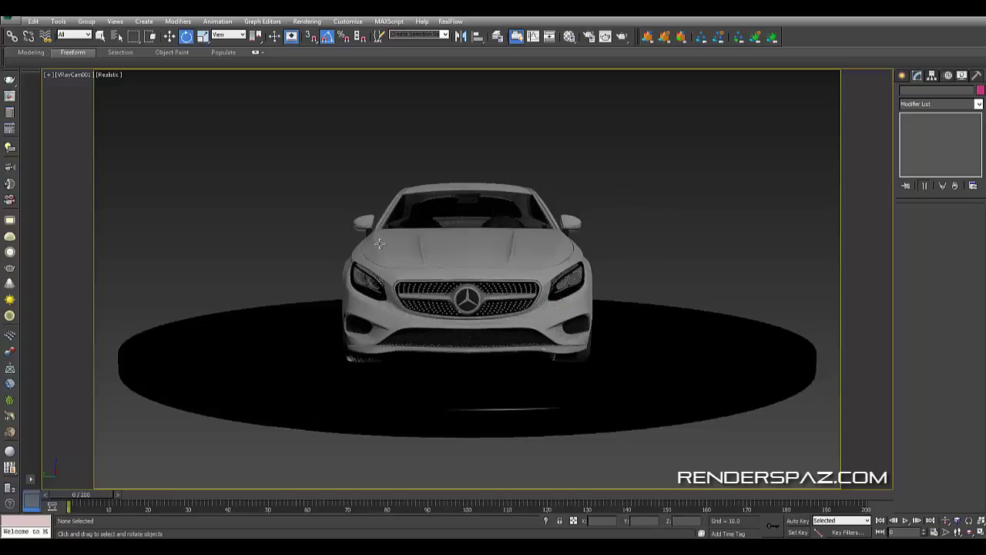
pyautogui.click(332, 388)
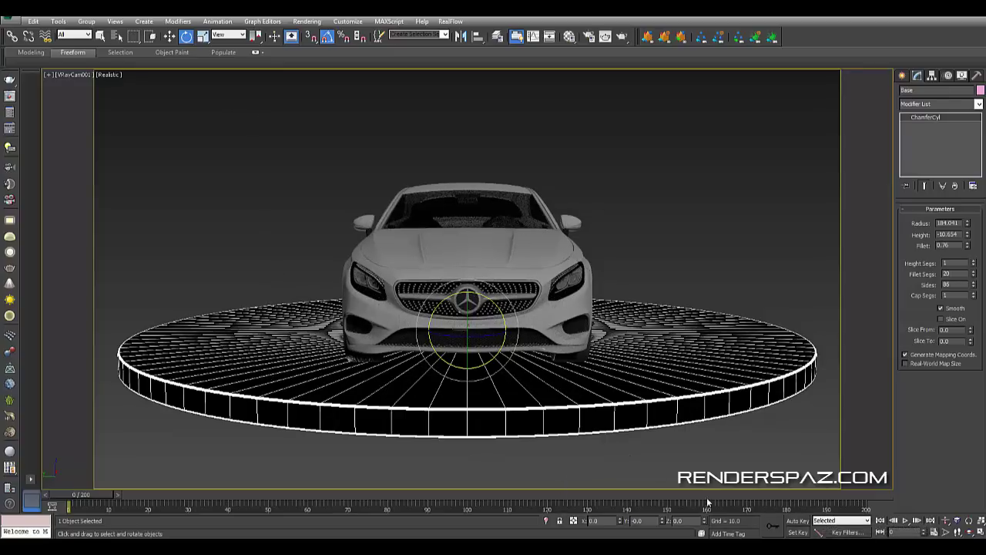
# - With Auto Key, rotate the Base turntable -299° on Z at frame 200 and play it back
pyautogui.click(800, 522)
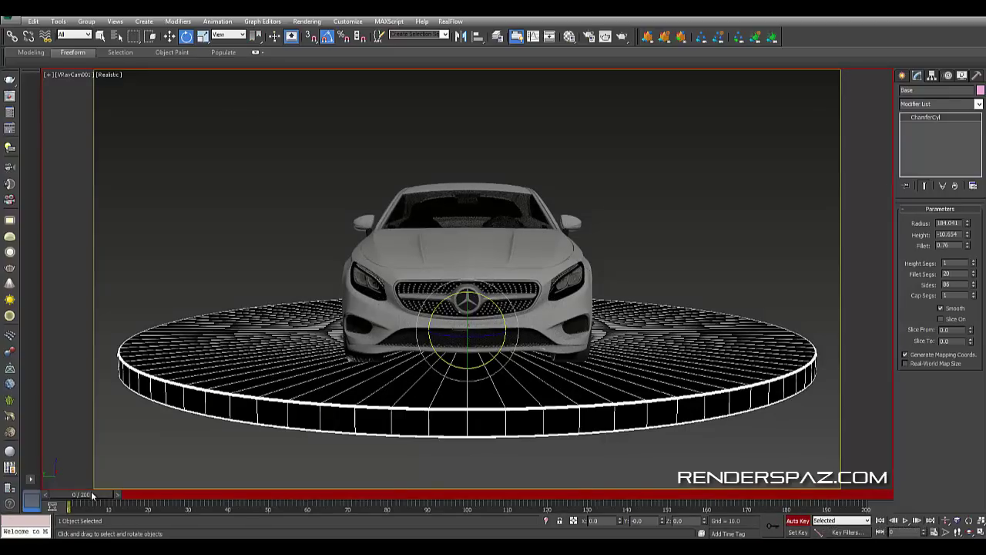
pyautogui.moveTo(91, 491); pyautogui.dragTo(852, 494)
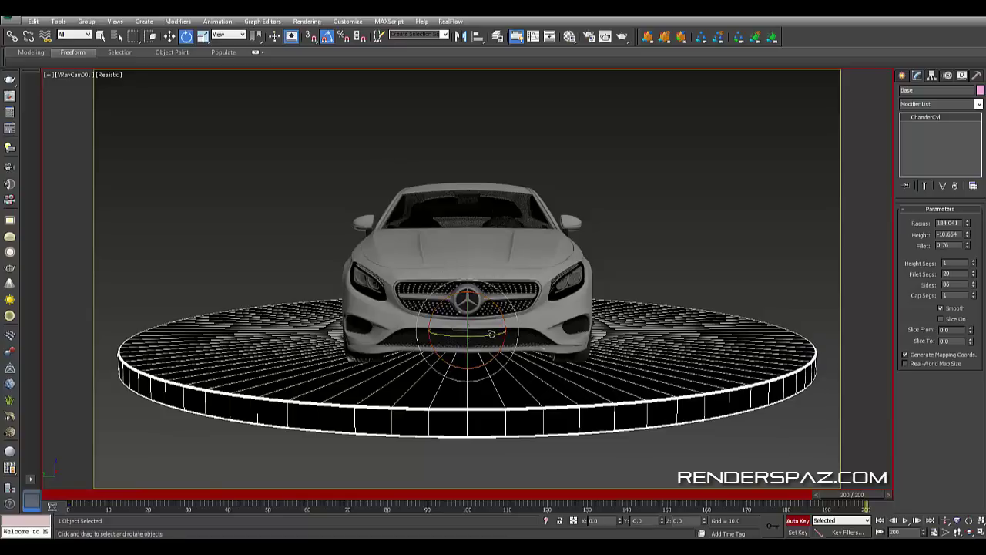
pyautogui.moveTo(490, 333); pyautogui.dragTo(305, 322)
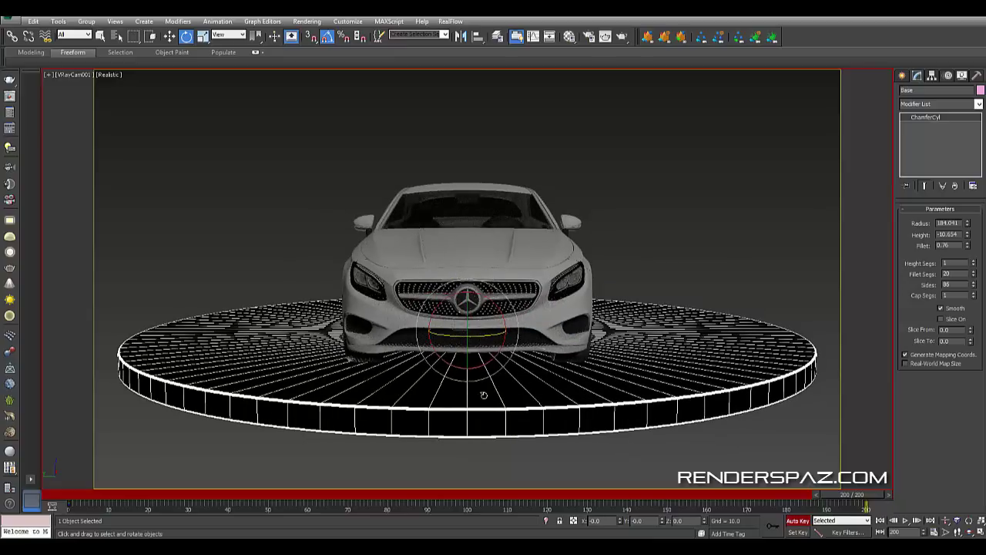
pyautogui.click(905, 520)
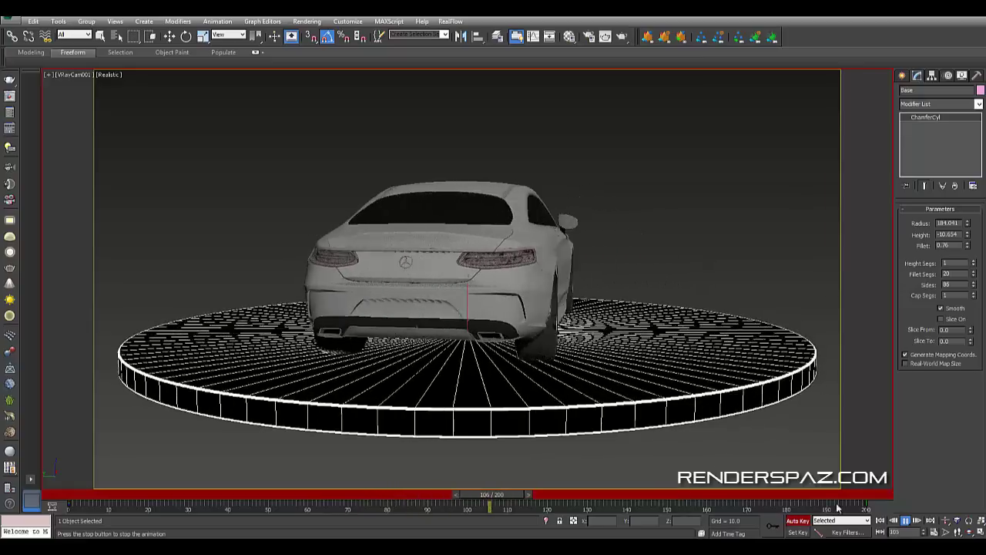
pyautogui.click(550, 36)
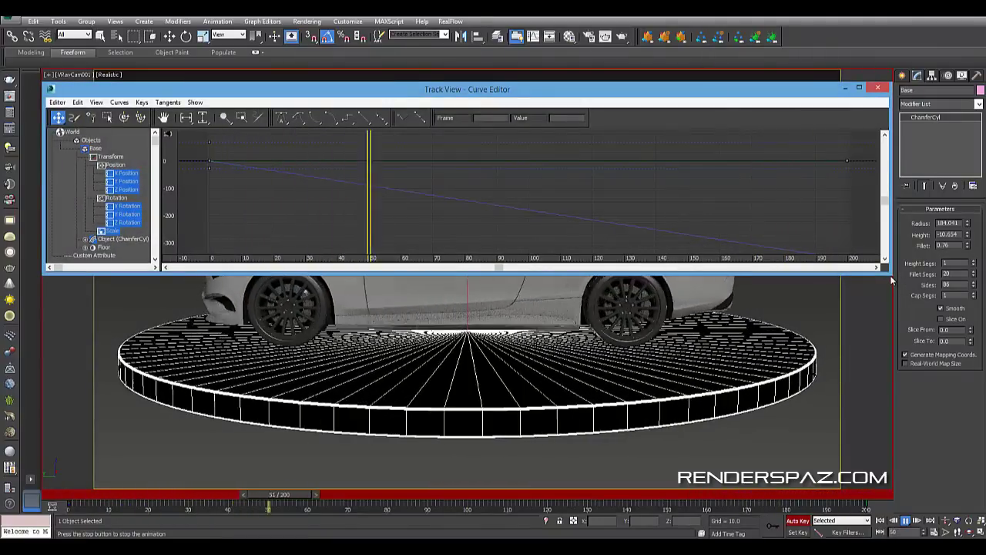
# - Inspect the turntable's rotation curve in the Curve Editor, then scrub through the animation
pyautogui.moveTo(894, 275); pyautogui.dragTo(902, 417)
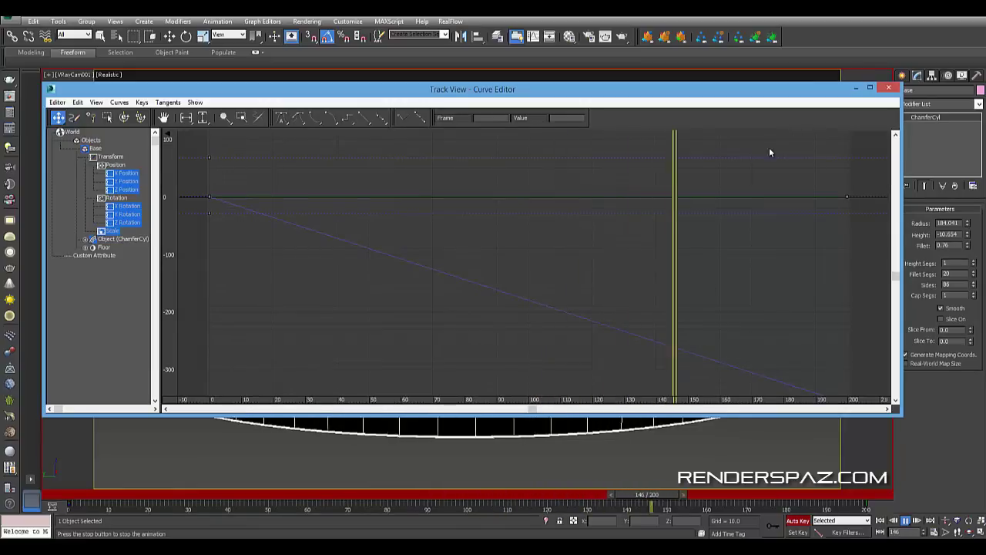
pyautogui.click(888, 87)
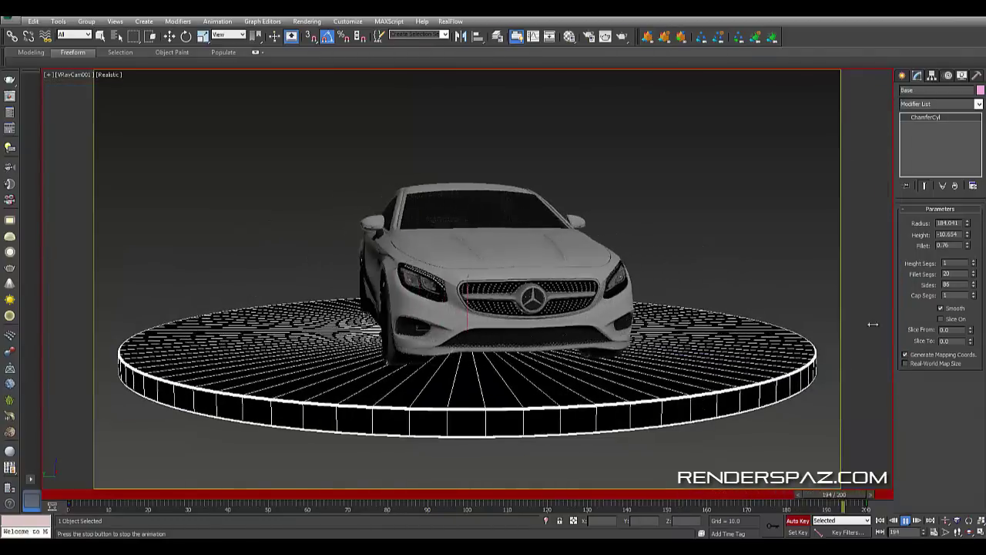
pyautogui.press('e')
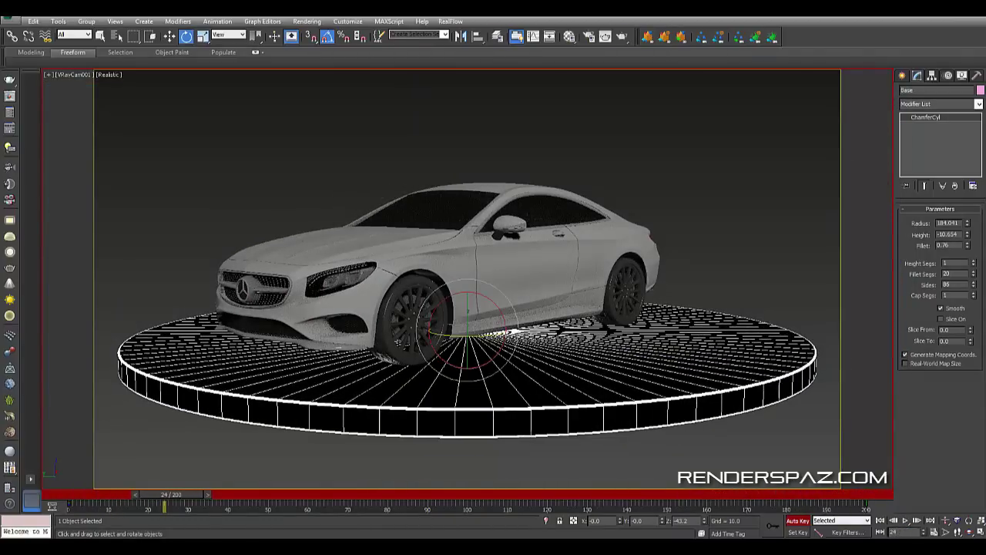
pyautogui.click(715, 187)
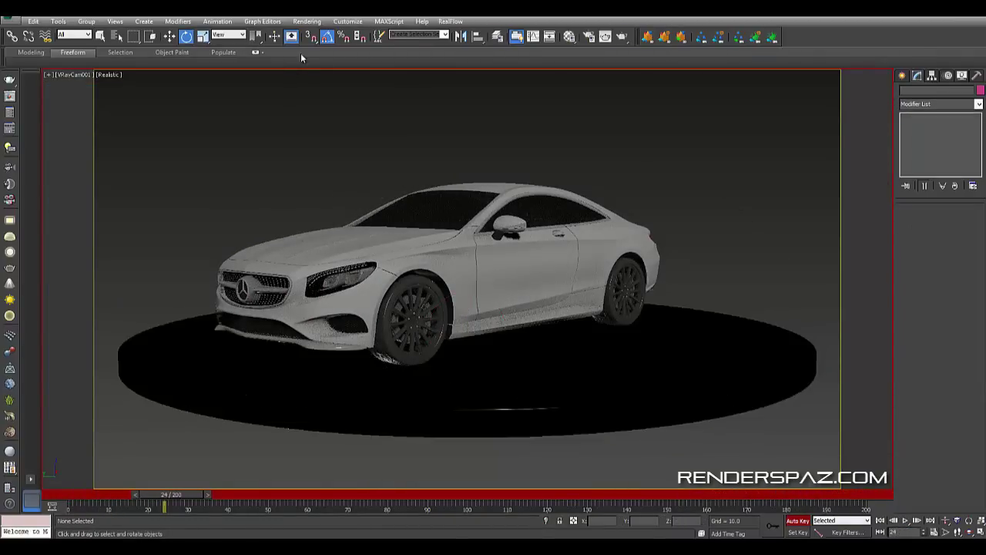
pyautogui.moveTo(177, 496); pyautogui.dragTo(35, 465)
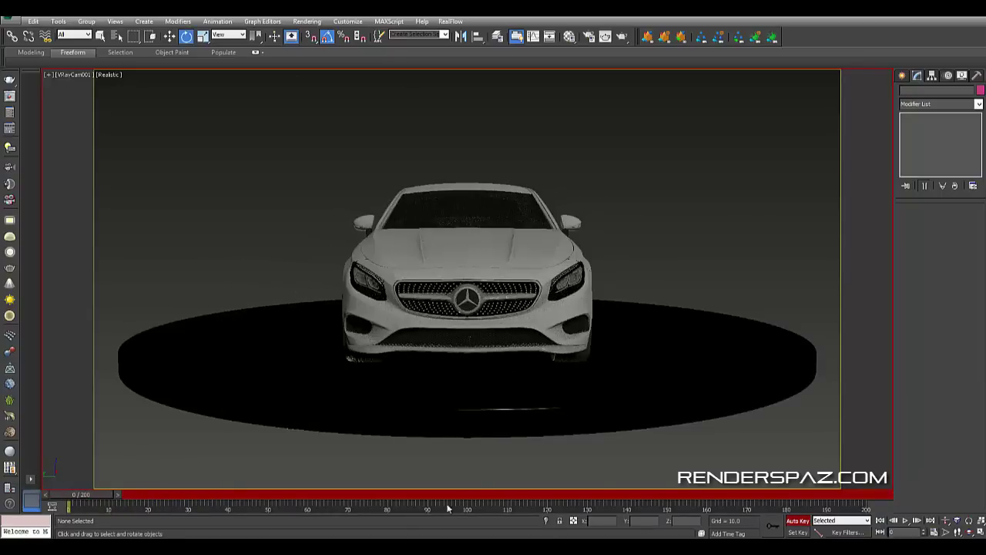
# - Turn off Auto Key and set the time slider to frame 26 for a three-quarter view
pyautogui.click(796, 521)
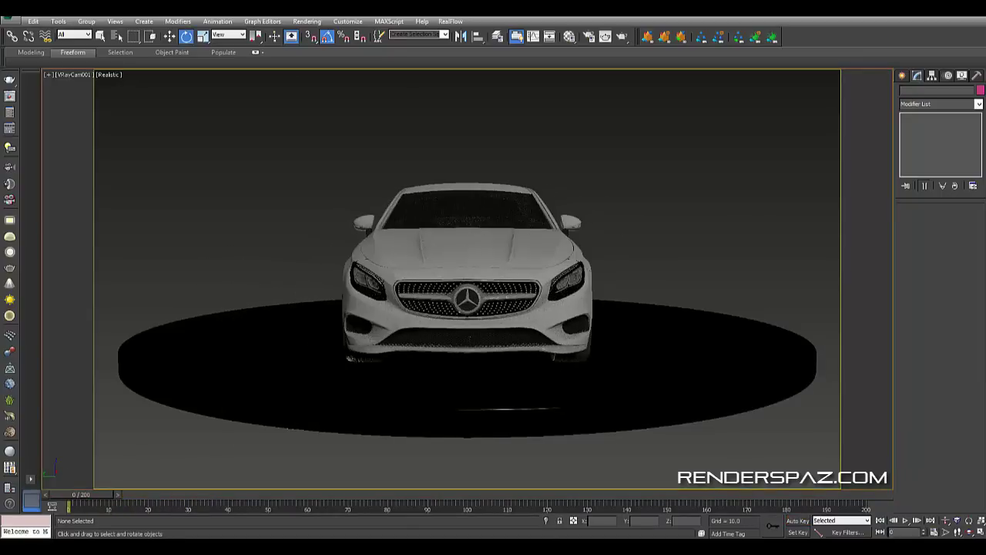
pyautogui.moveTo(88, 493); pyautogui.dragTo(174, 495)
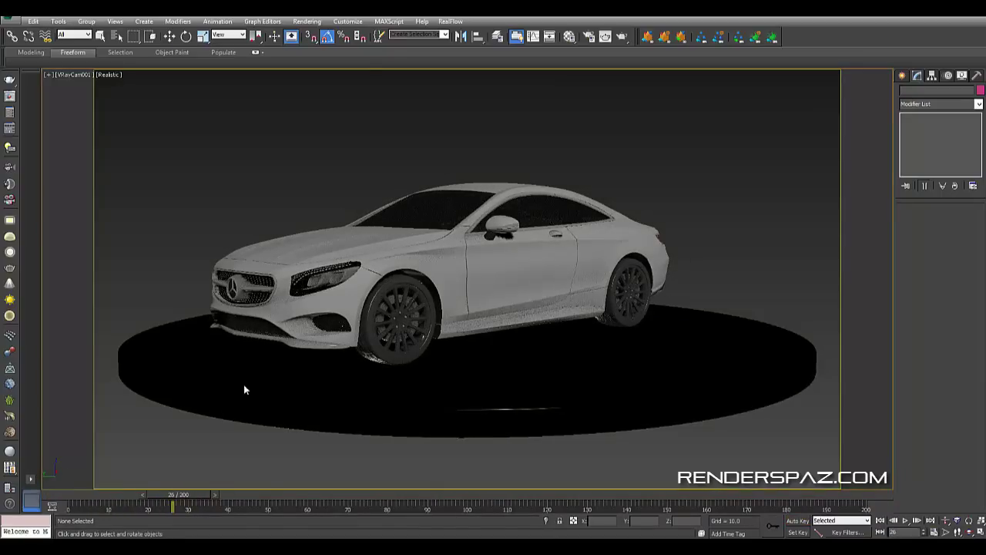
pyautogui.click(306, 21)
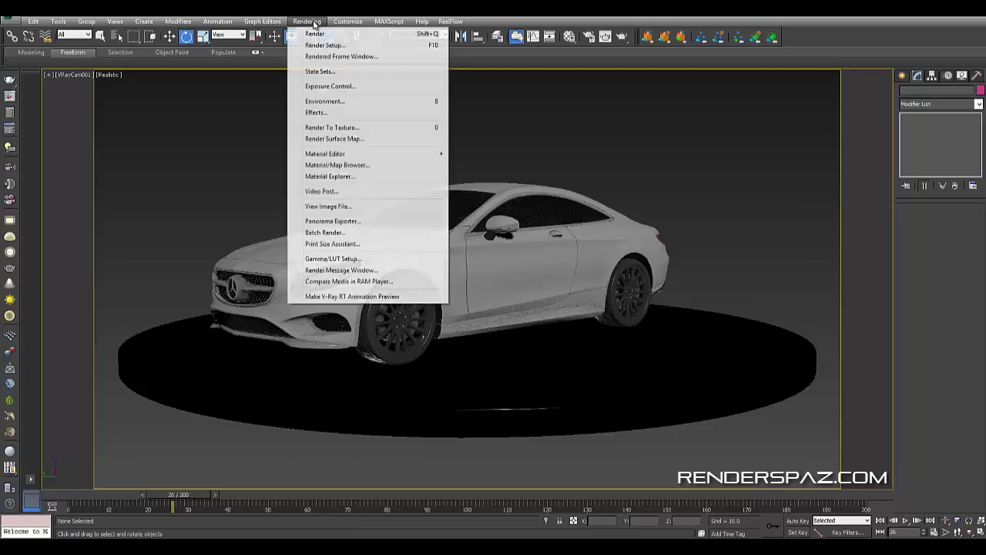
# - In the Top view, start a VRayLight from the V-Ray lights list with its Type set to Dome
pyautogui.click(323, 40)
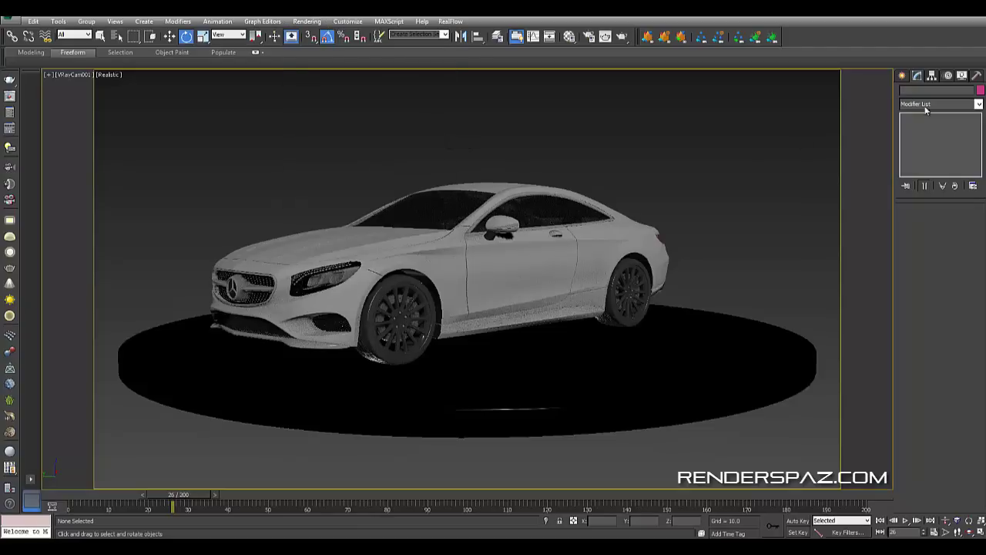
pyautogui.press('t')
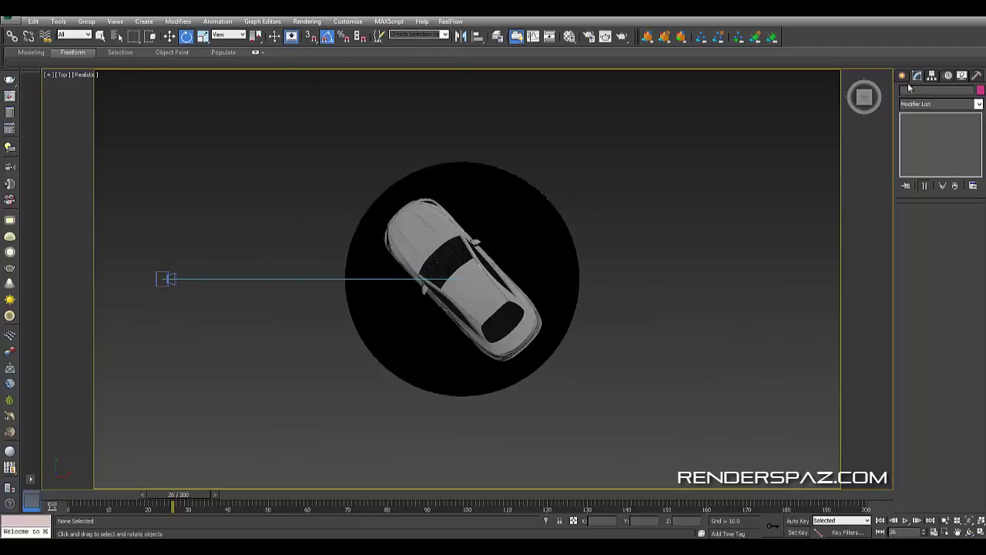
pyautogui.click(907, 76)
pyautogui.click(930, 91)
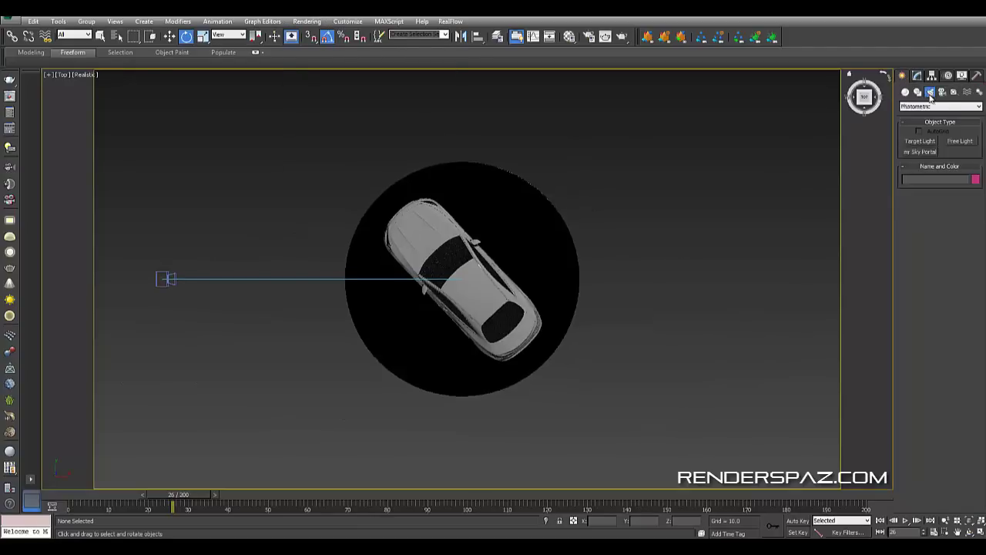
pyautogui.click(940, 106)
pyautogui.click(933, 148)
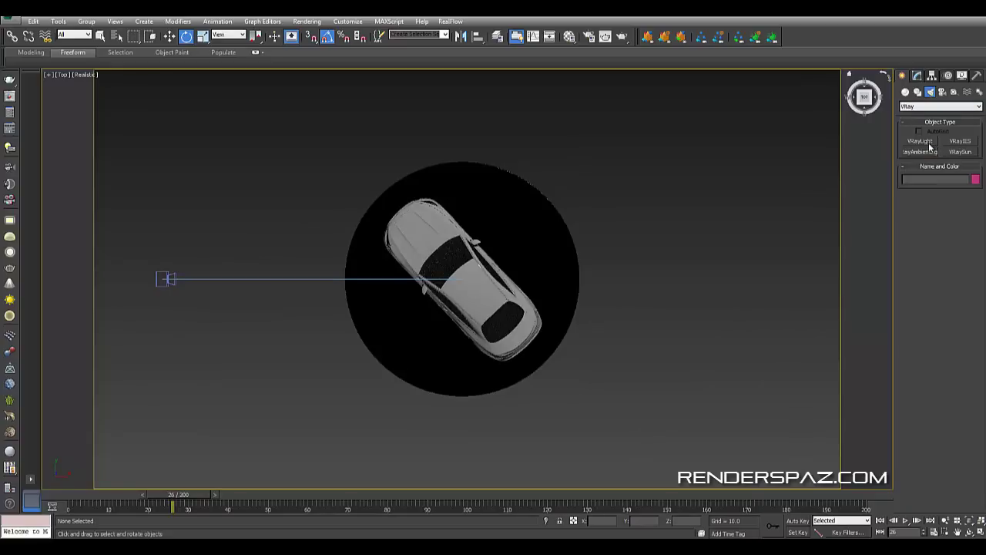
pyautogui.click(928, 143)
pyautogui.click(935, 229)
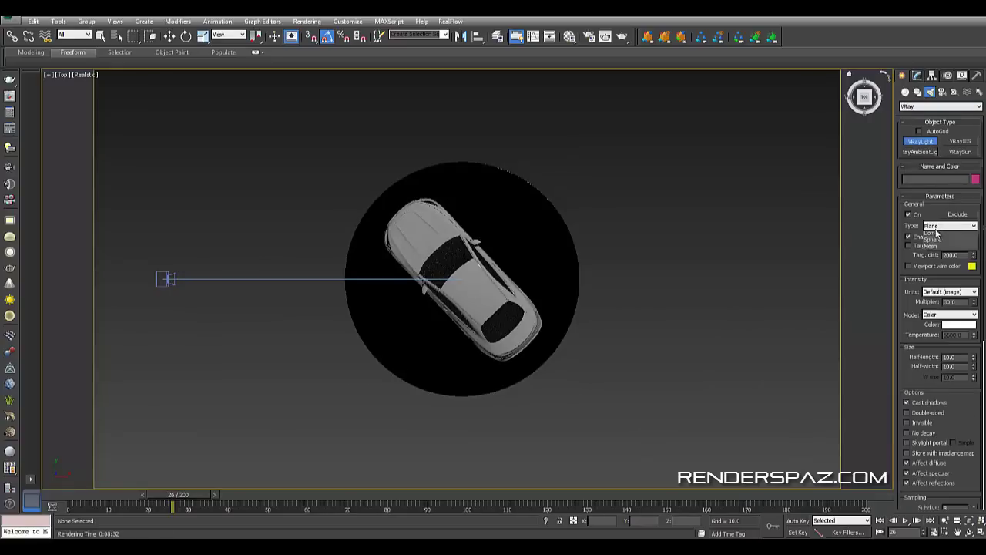
pyautogui.click(936, 242)
# - Place the dome light, make it invisible and set its Subdivs to 16
pyautogui.click(685, 158)
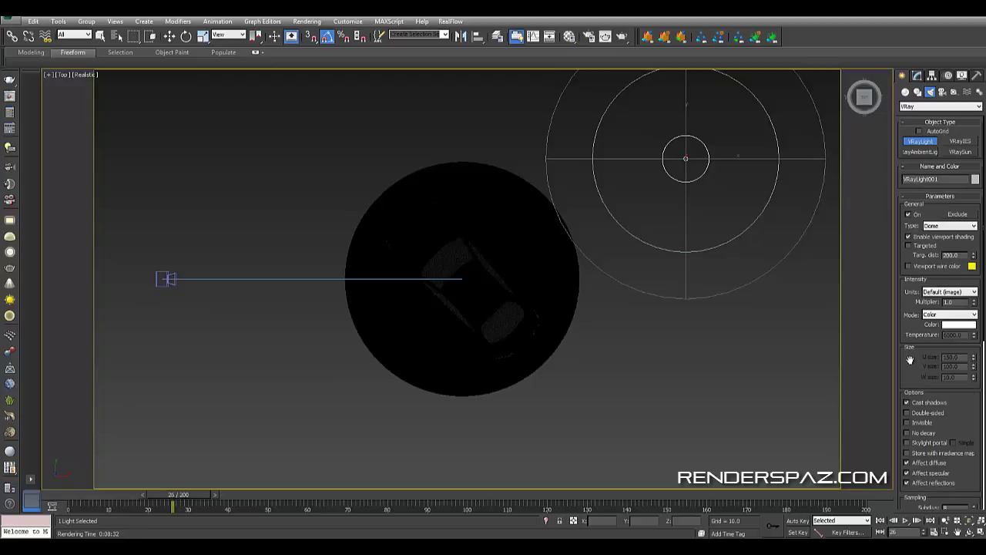
pyautogui.scroll(-5, 910, 360)
pyautogui.scroll(-1, 934, 408)
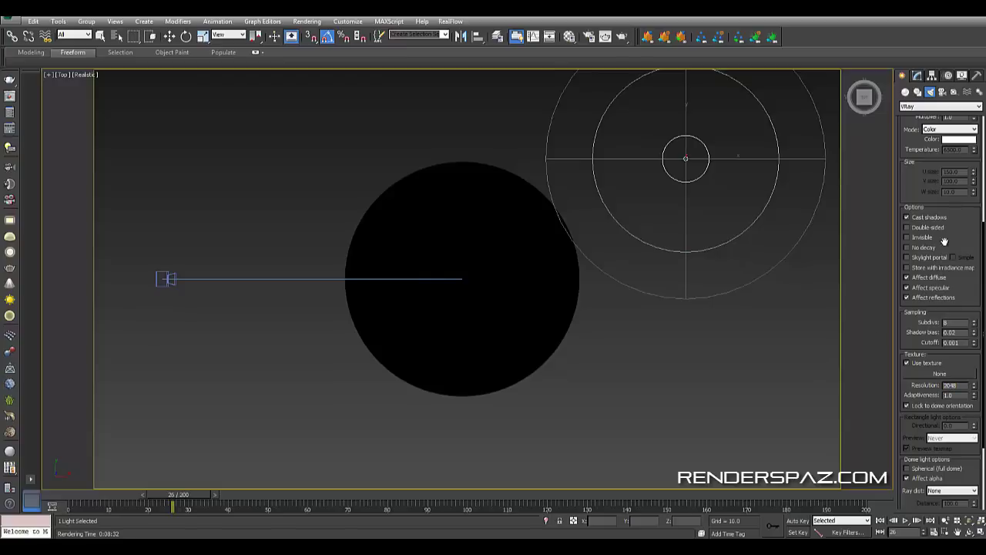
pyautogui.write('16')
pyautogui.scroll(5, 918, 187)
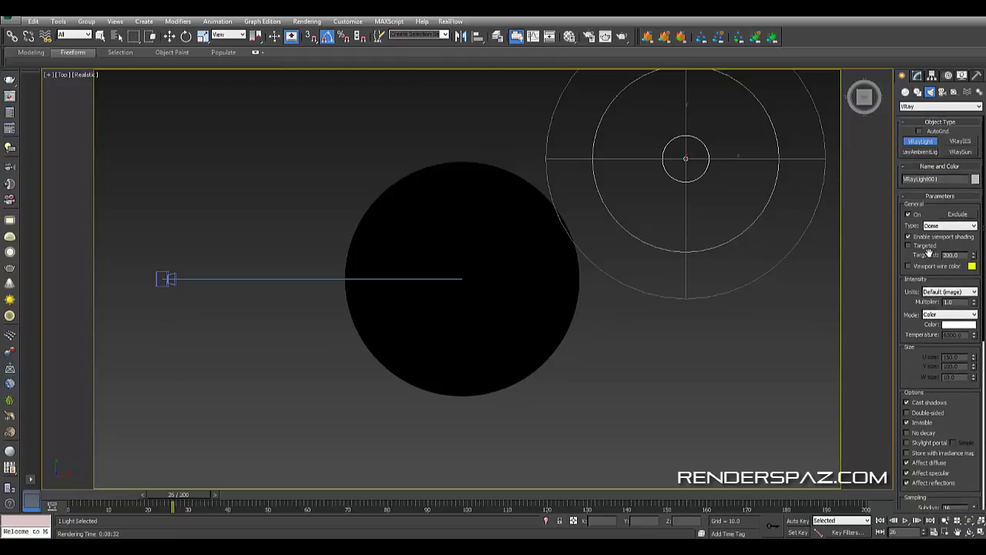
pyautogui.press('e')
pyautogui.click(638, 332)
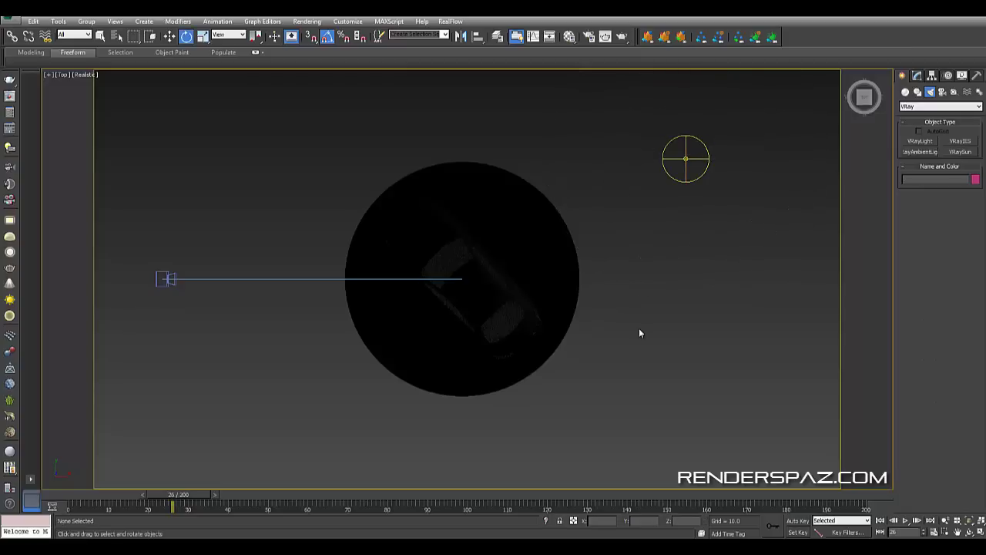
# - Render a 1280×720 V-Ray test of the VRayCam001 view, then close it and switch to wireframe
pyautogui.press('c')
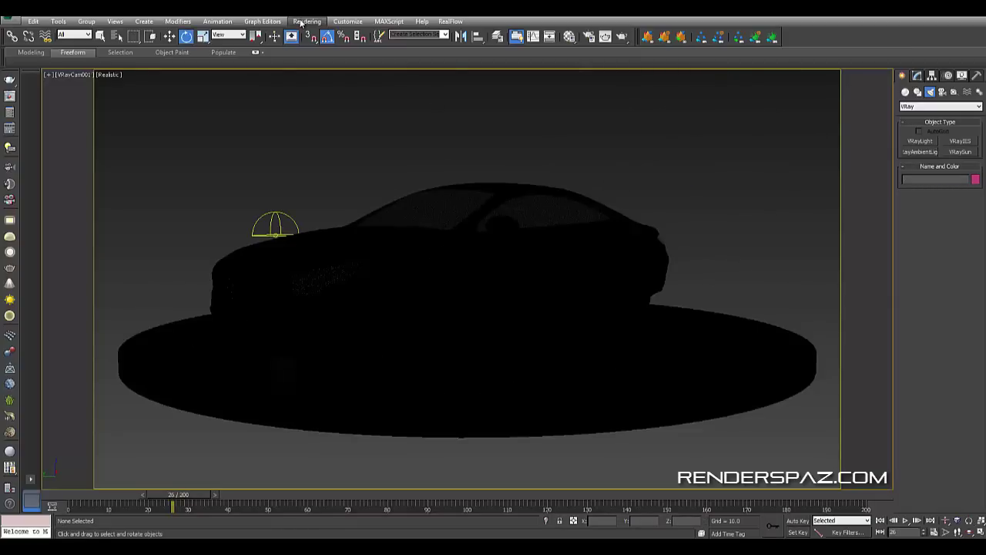
pyautogui.click(300, 22)
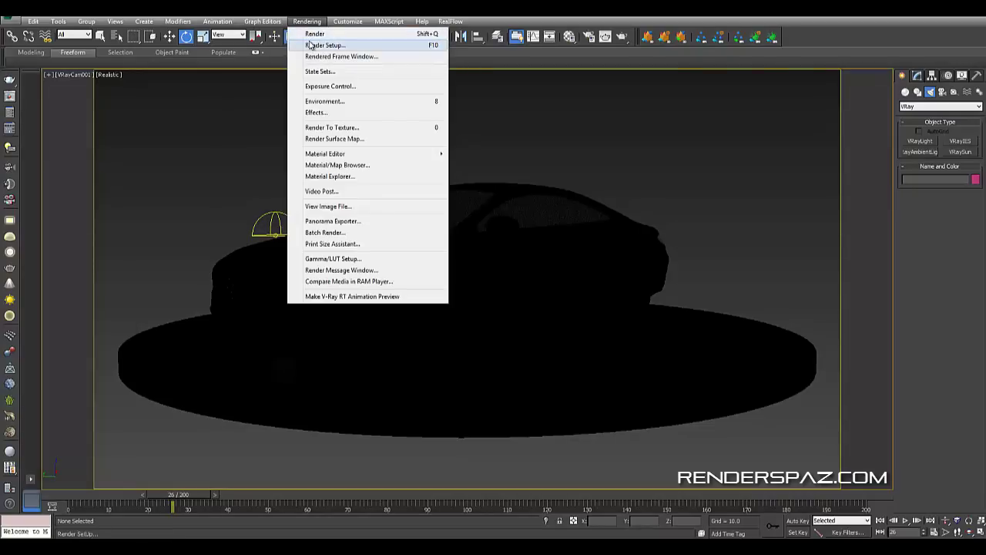
pyautogui.click(308, 32)
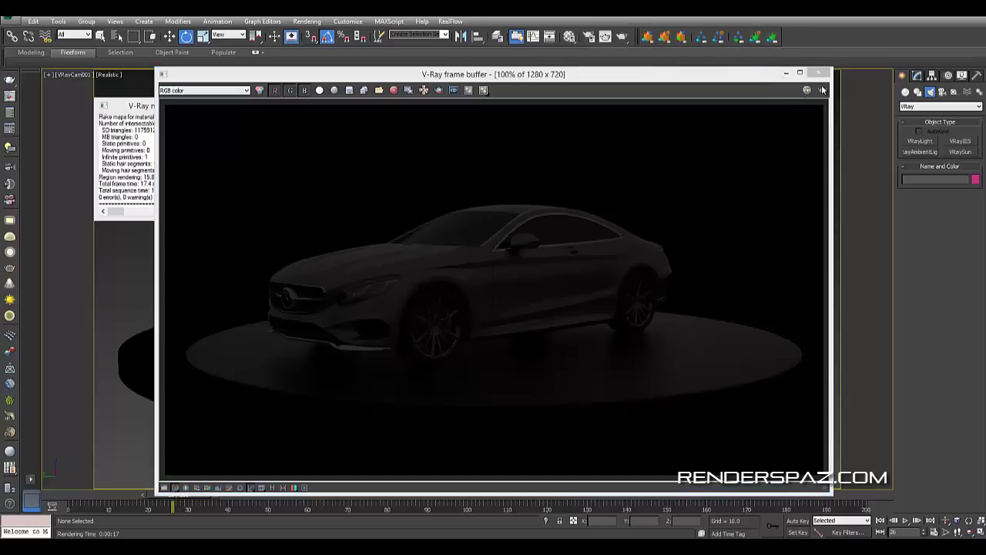
pyautogui.click(704, 175)
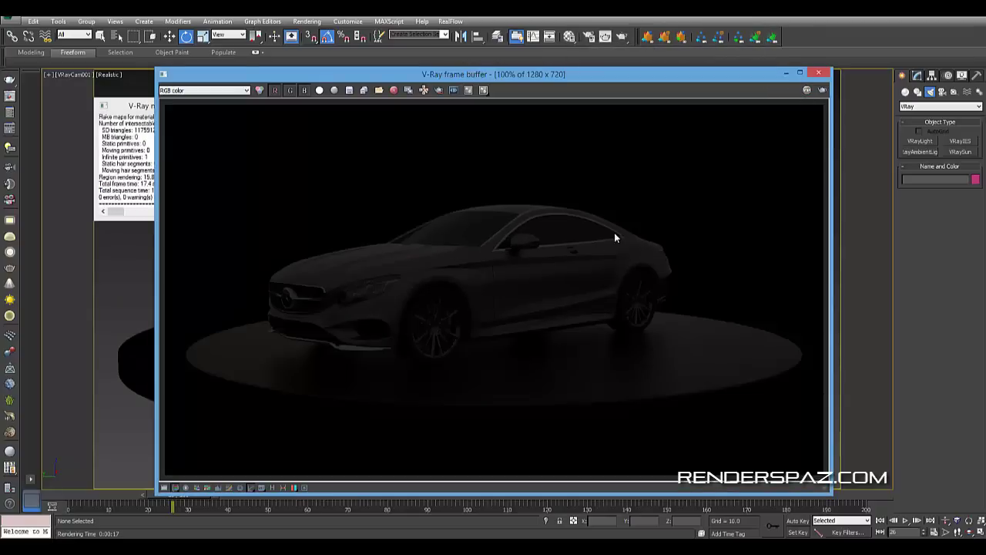
pyautogui.click(819, 72)
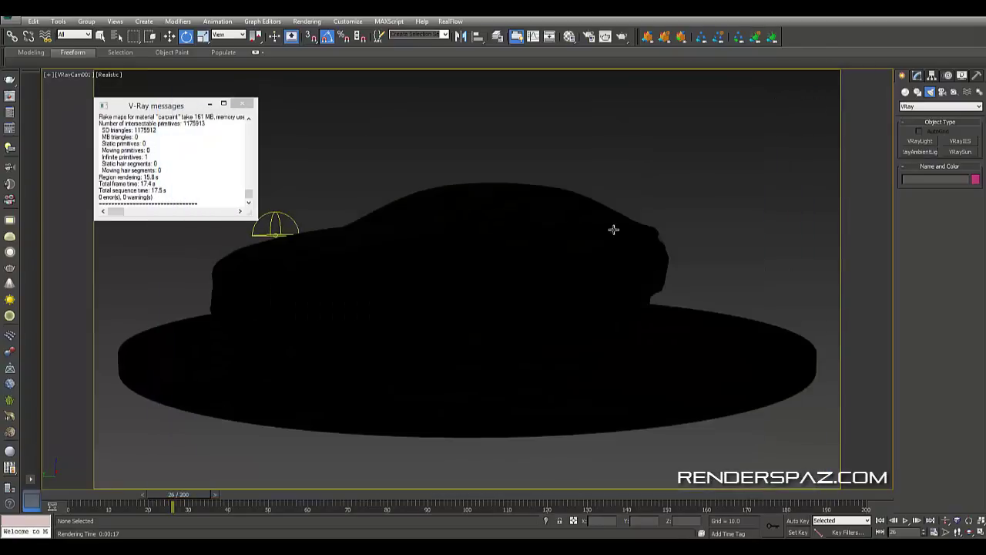
pyautogui.press('F3')
# - Set the Base turntable's object colour to black in the Top view
pyautogui.click(534, 251)
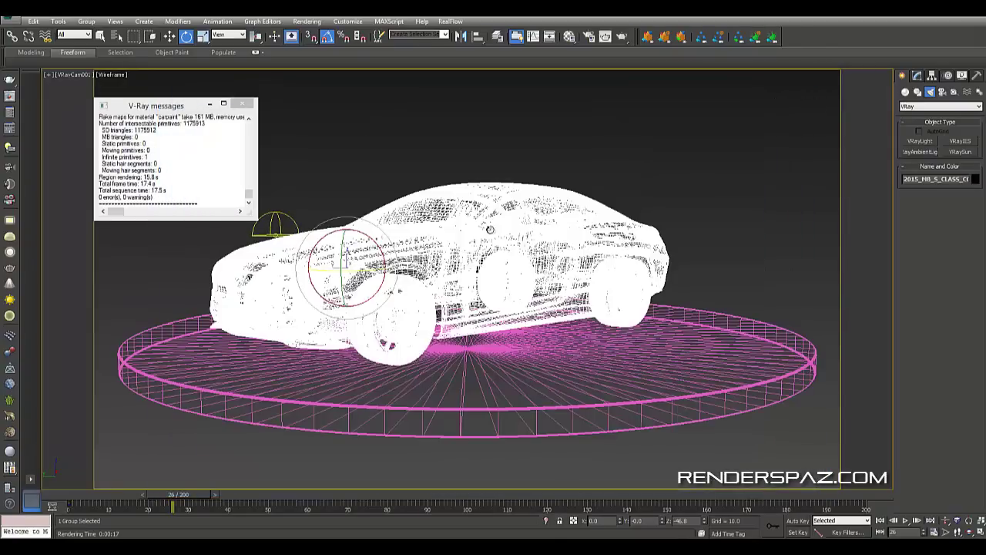
pyautogui.click(242, 103)
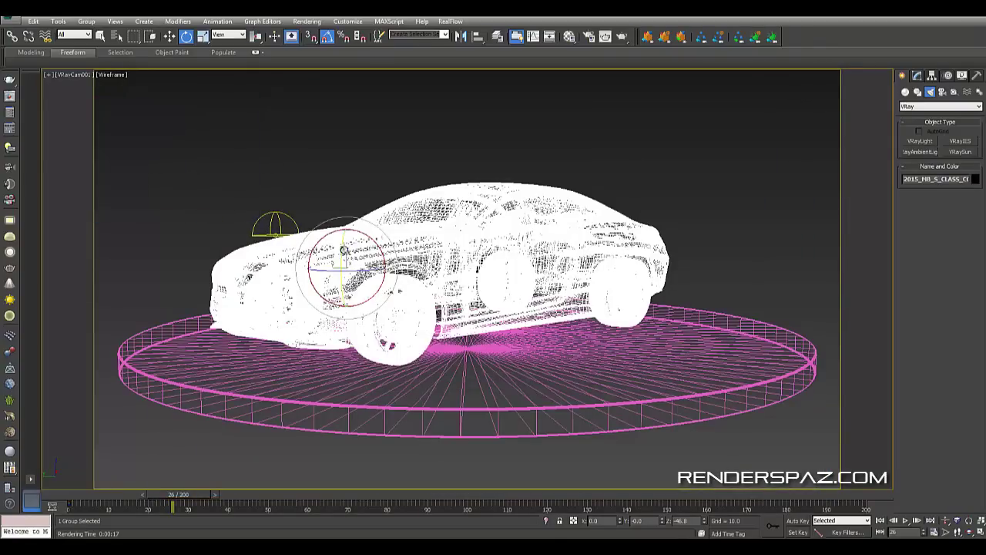
pyautogui.press('t')
pyautogui.click(560, 267)
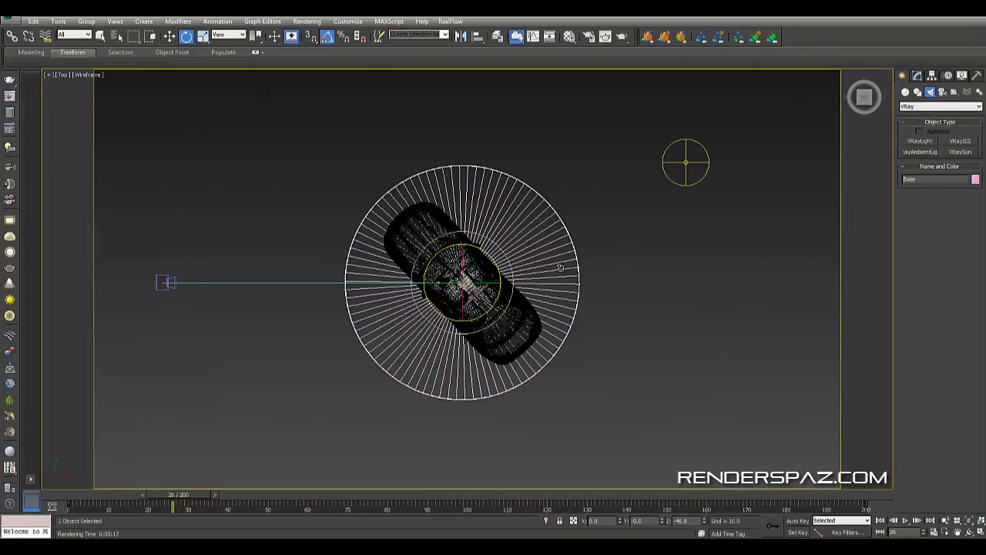
pyautogui.click(976, 180)
pyautogui.click(573, 299)
pyautogui.click(545, 332)
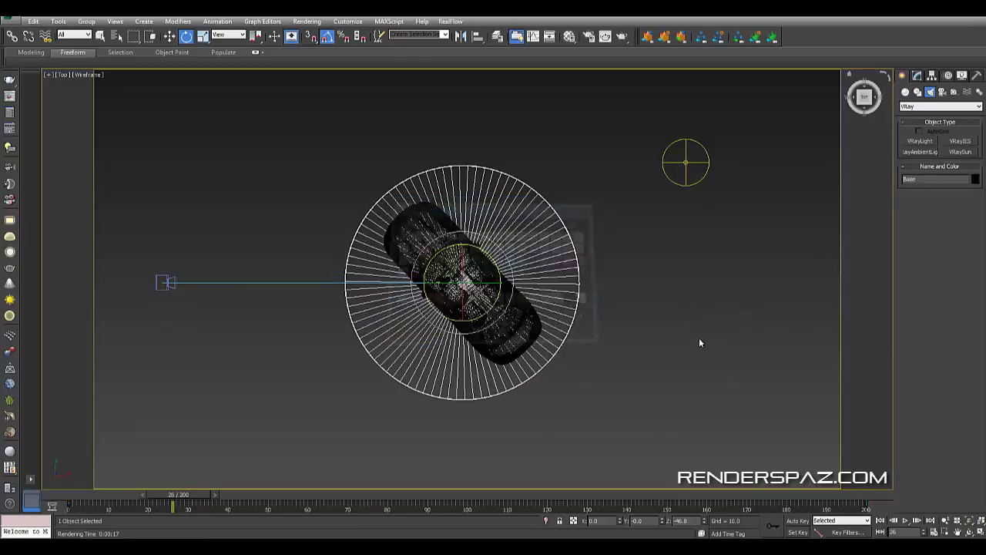
pyautogui.click(699, 337)
pyautogui.scroll(-2, 699, 338)
pyautogui.moveTo(699, 338); pyautogui.dragTo(634, 315, button='middle')
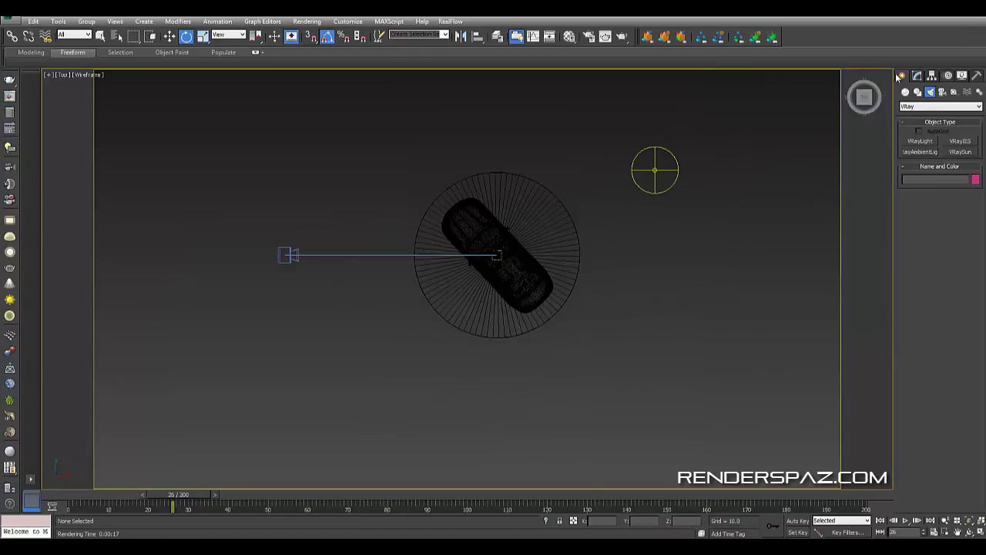
# - Create a Standard Target Direct light aimed at the car from the Top view
pyautogui.click(934, 105)
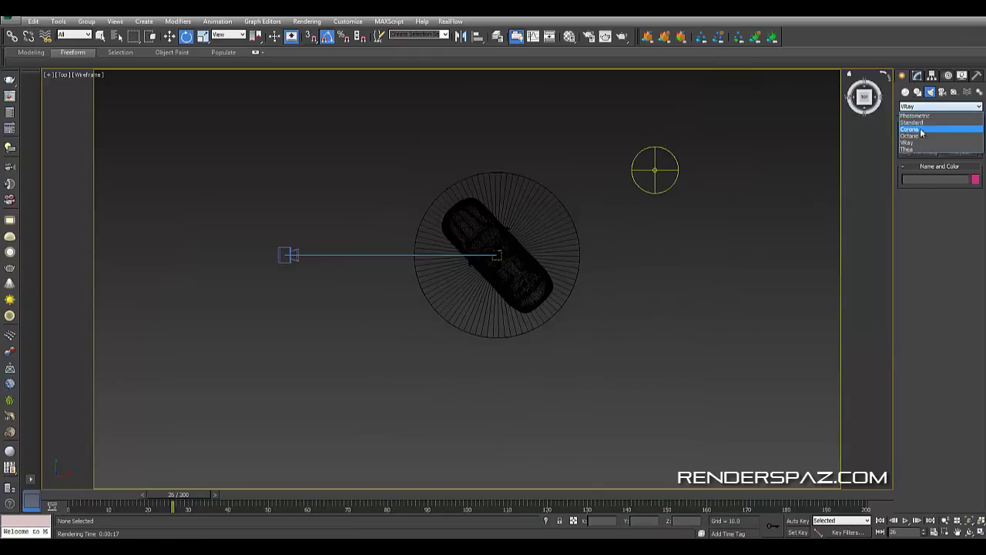
pyautogui.click(928, 122)
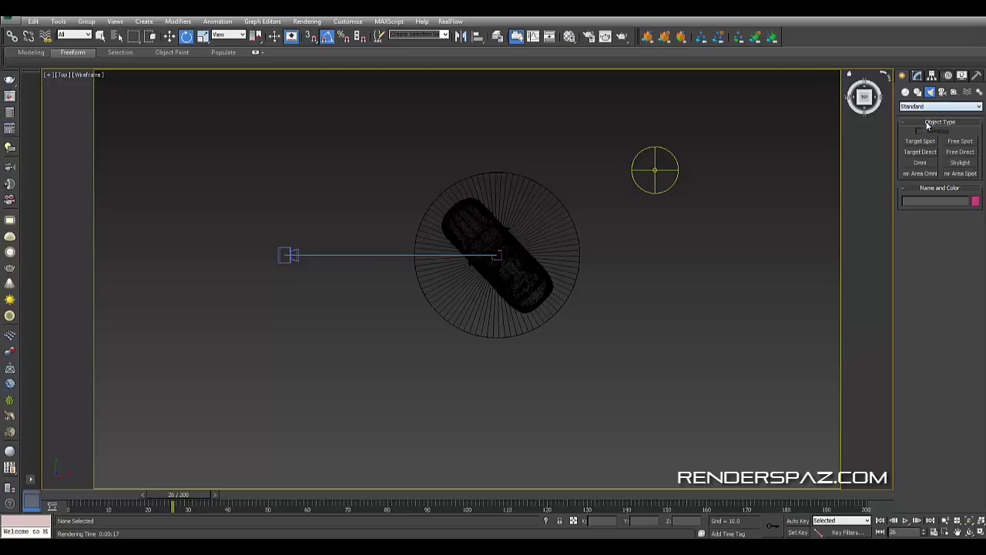
pyautogui.click(956, 164)
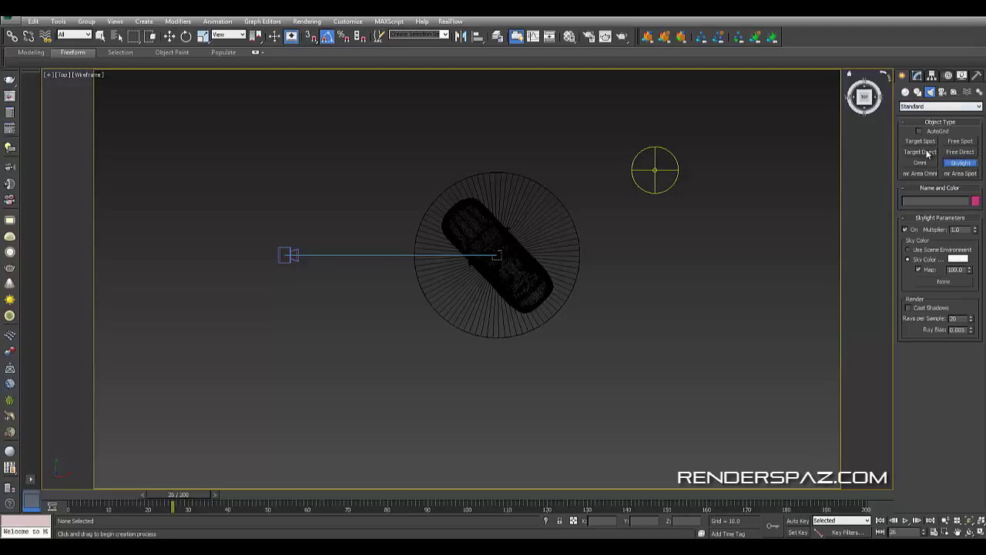
pyautogui.click(921, 152)
pyautogui.scroll(-3, 422, 312)
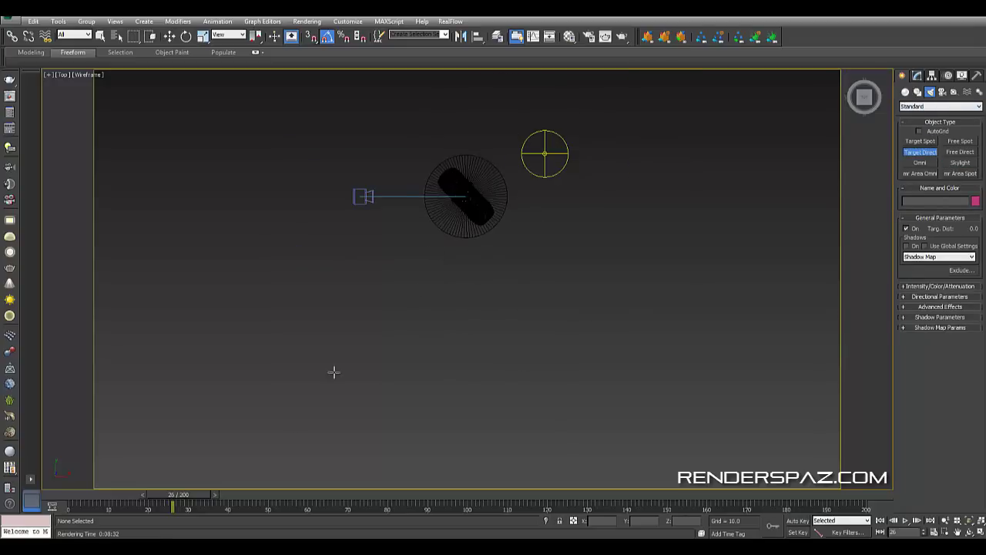
pyautogui.moveTo(306, 410); pyautogui.dragTo(469, 174)
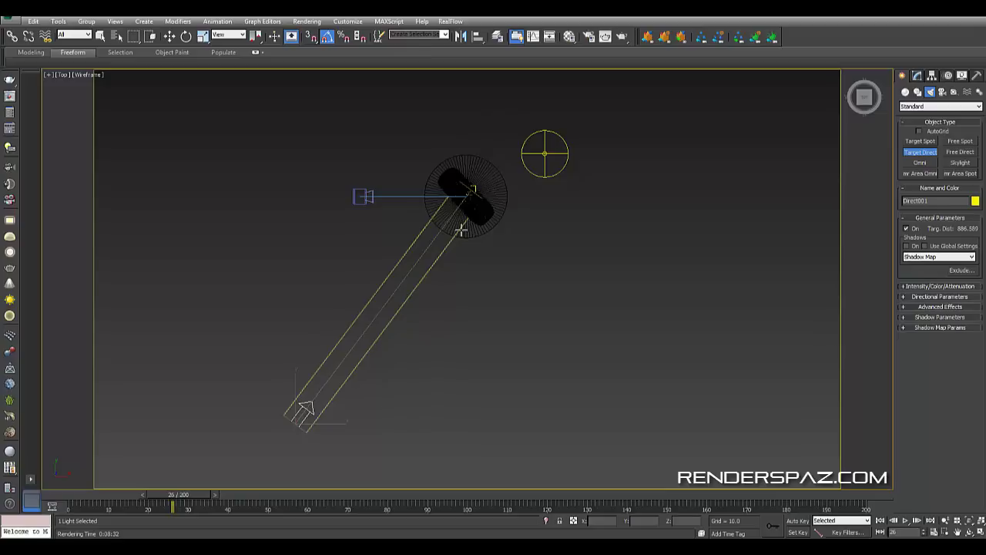
# - In Perspective, raise Direct001 high above the turntable and out to the side
pyautogui.press('p')
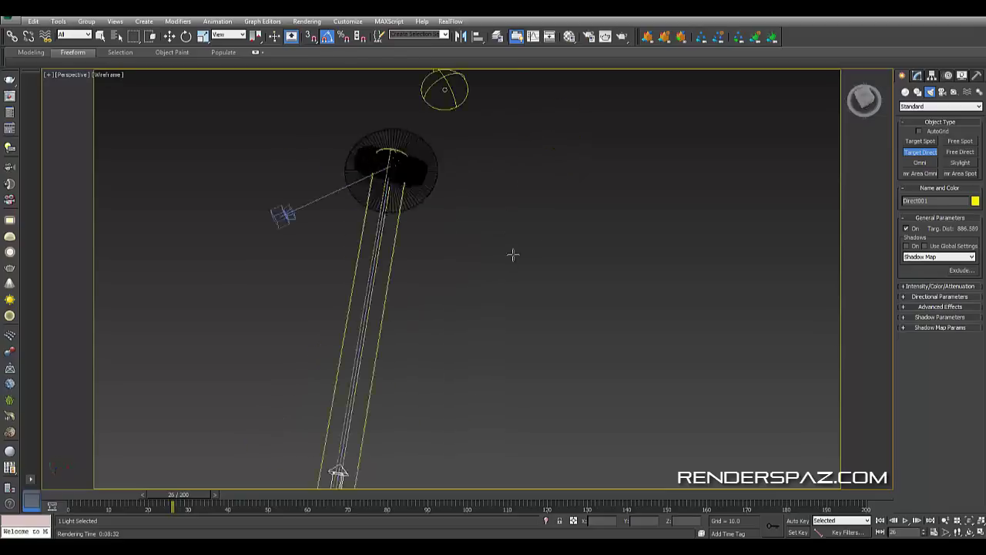
pyautogui.keyDown('alt'); pyautogui.moveTo(513, 254); pyautogui.dragTo(537, 236, button='middle'); pyautogui.keyUp('alt')
pyautogui.press('e')
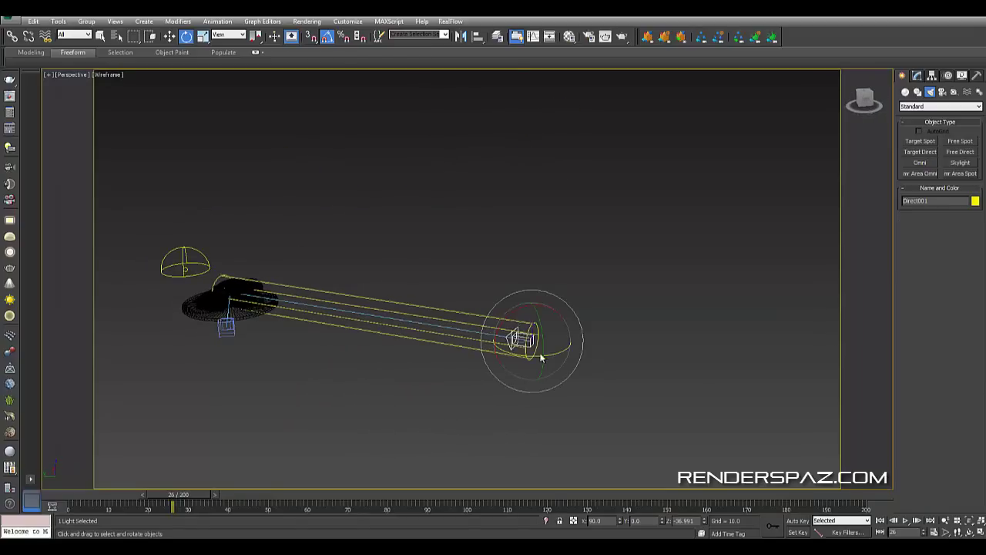
pyautogui.click(170, 37)
pyautogui.moveTo(532, 312); pyautogui.dragTo(524, 94)
pyautogui.keyDown('alt'); pyautogui.moveTo(513, 216); pyautogui.dragTo(496, 202, button='middle'); pyautogui.keyUp('alt')
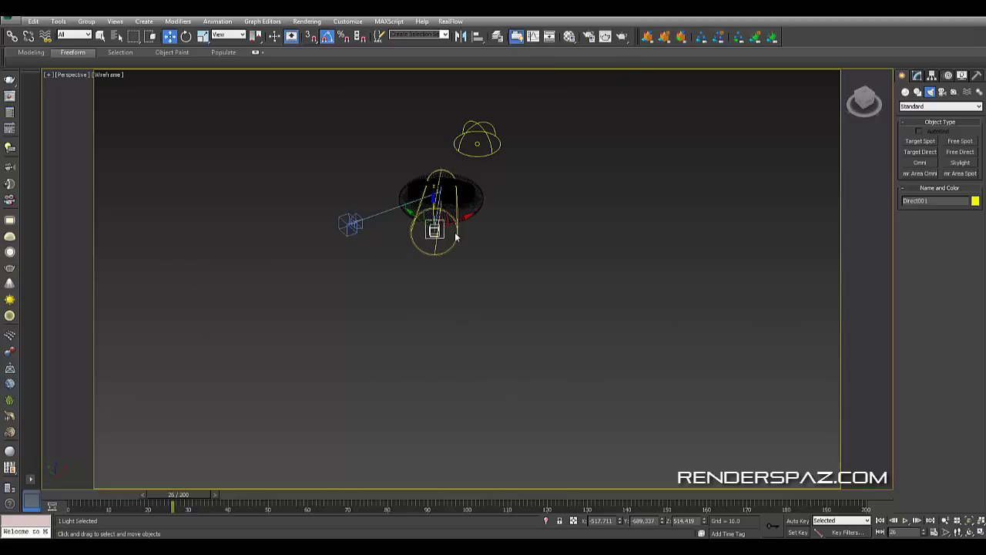
pyautogui.moveTo(455, 238); pyautogui.dragTo(605, 190)
pyautogui.moveTo(608, 238)
pyautogui.keyDown('alt'); pyautogui.mouseDown(button='middle')
pyautogui.moveTo(646, 213)
pyautogui.moveTo(591, 255)
pyautogui.moveTo(604, 257)
pyautogui.mouseUp(button='middle'); pyautogui.keyUp('alt')
# - Turn on Direct001's shadows and set the shadow type to VRayShadow
pyautogui.click(917, 75)
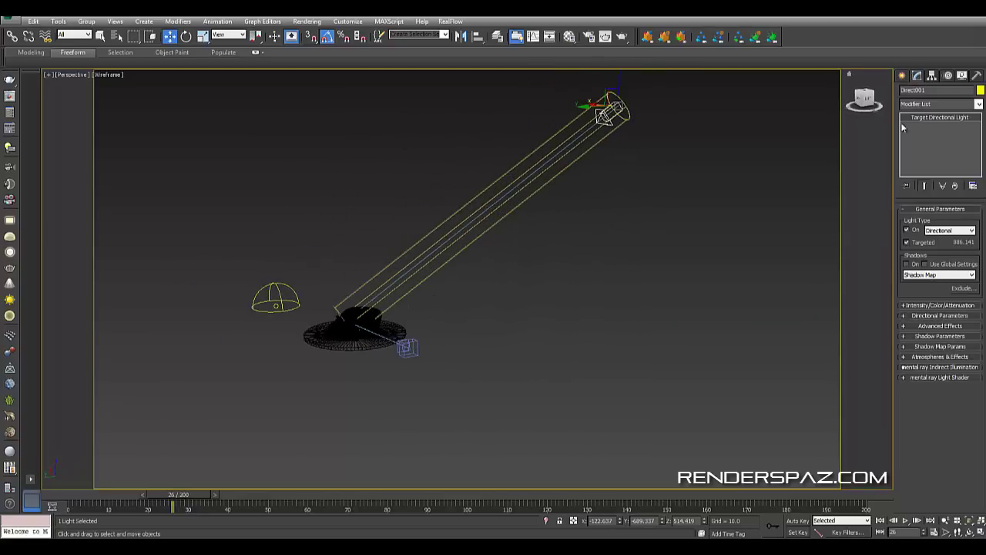
pyautogui.click(907, 264)
pyautogui.click(916, 275)
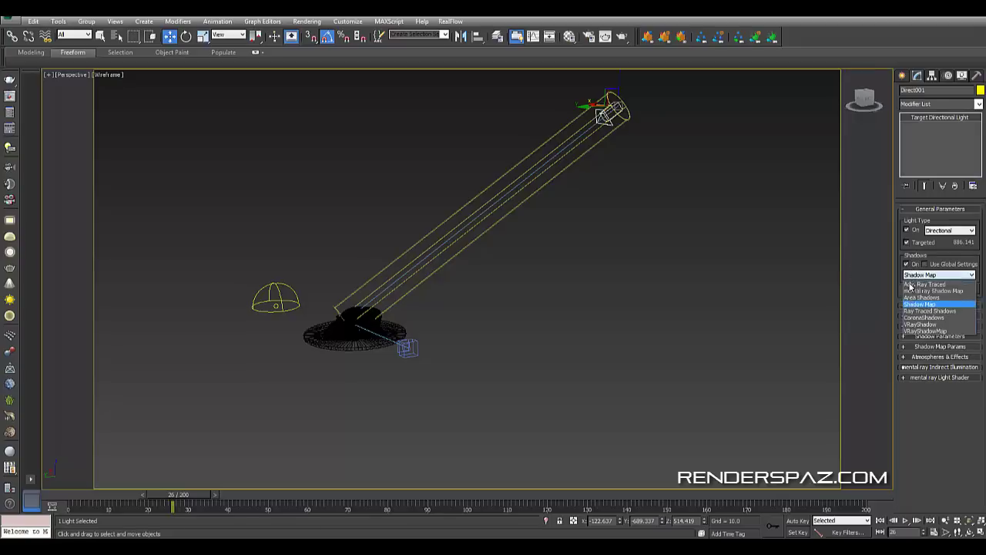
pyautogui.click(927, 330)
pyautogui.click(927, 276)
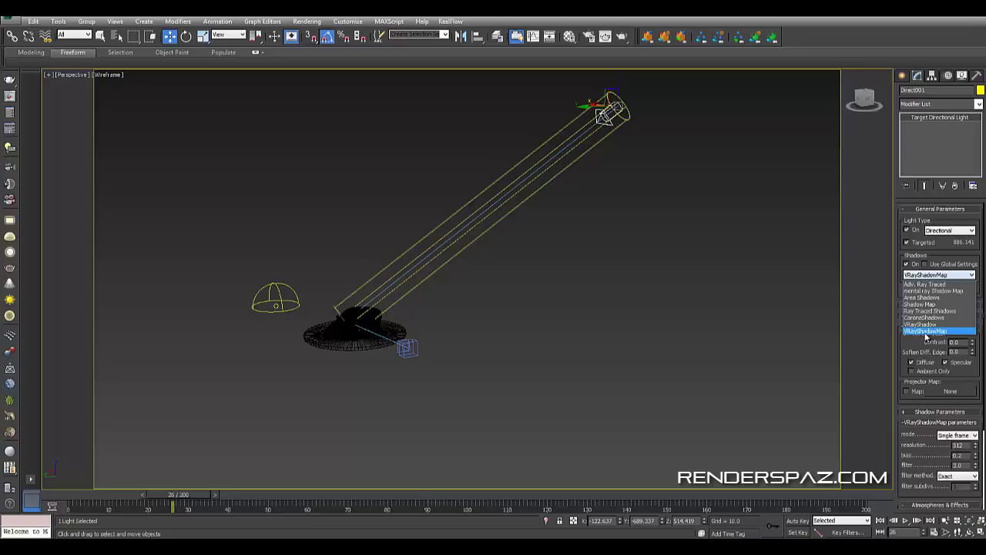
pyautogui.click(922, 320)
# - Tint the light colour a warm cream, RGB 255, 241, 218
pyautogui.click(916, 306)
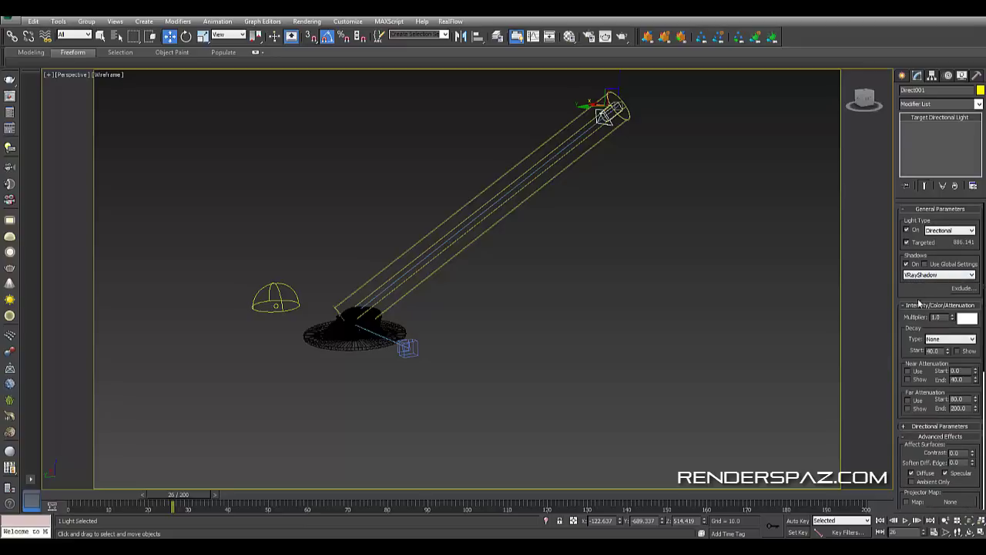
pyautogui.scroll(-1, 924, 301)
pyautogui.scroll(-4, 906, 312)
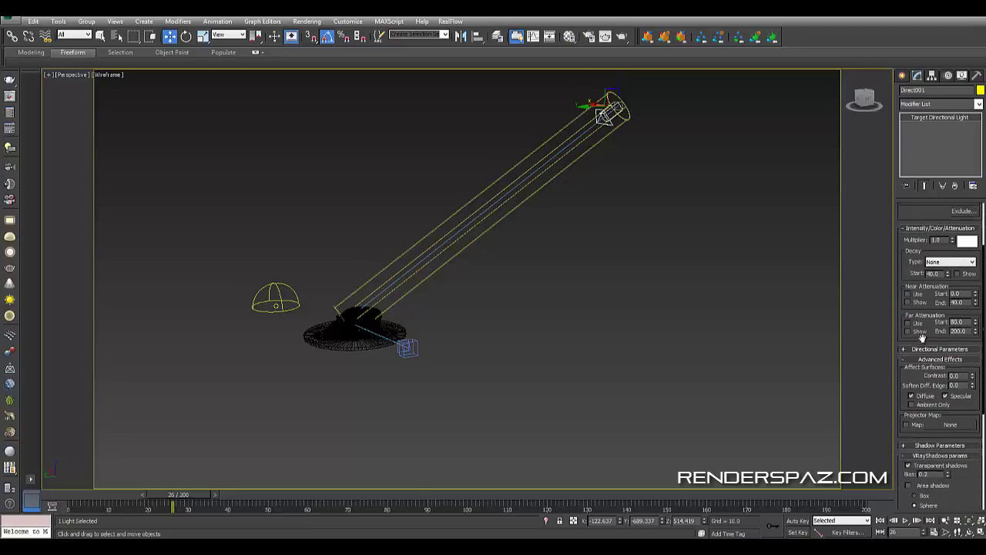
pyautogui.scroll(-1, 956, 408)
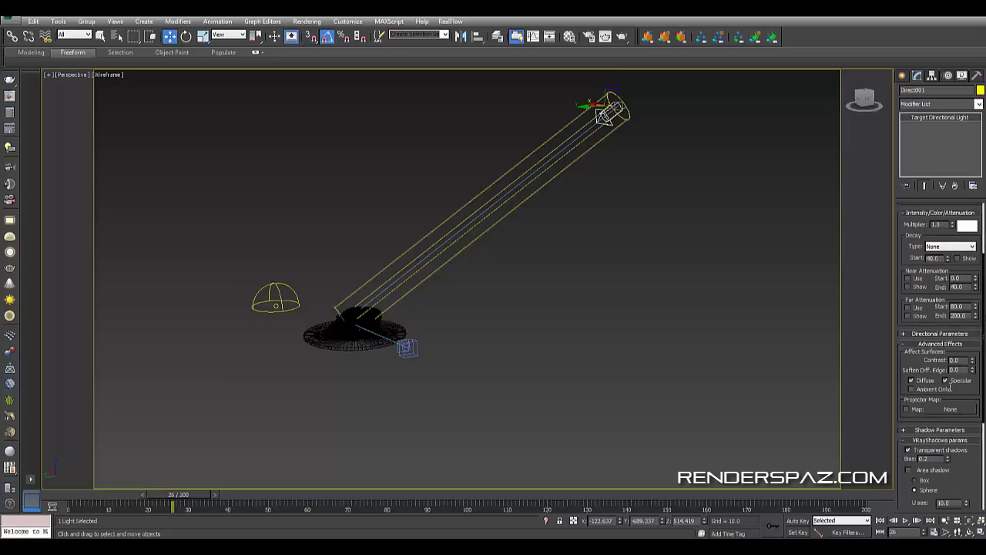
pyautogui.click(967, 225)
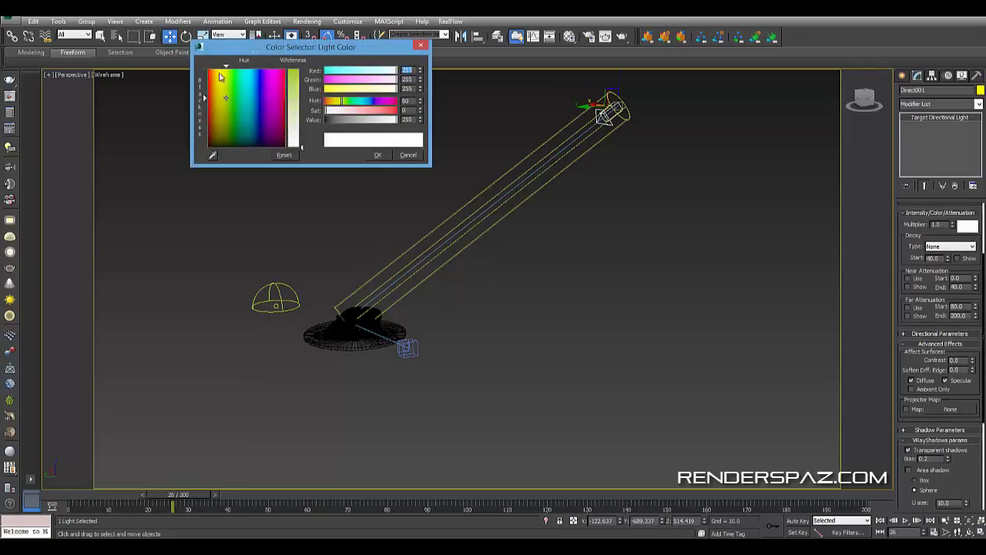
pyautogui.moveTo(299, 145); pyautogui.dragTo(302, 139)
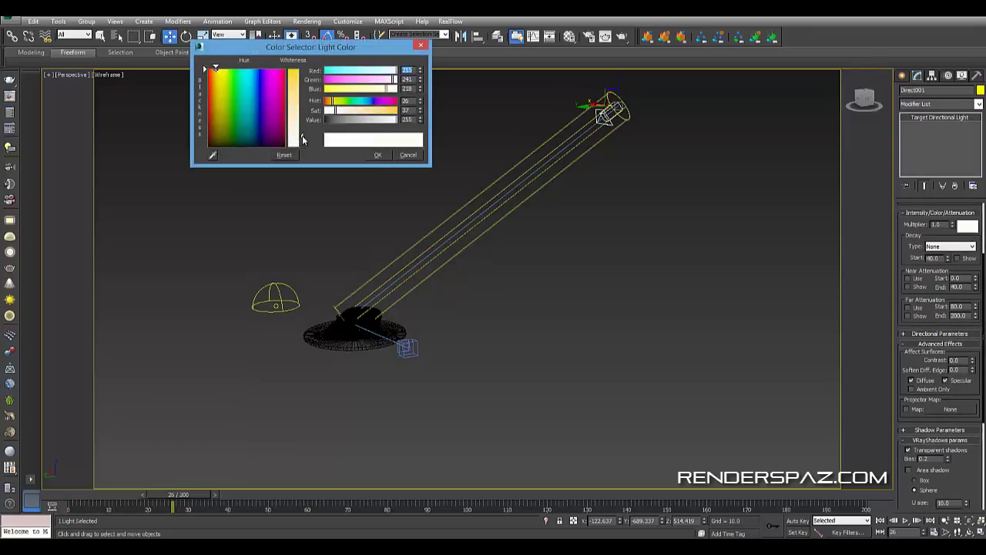
pyautogui.click(378, 156)
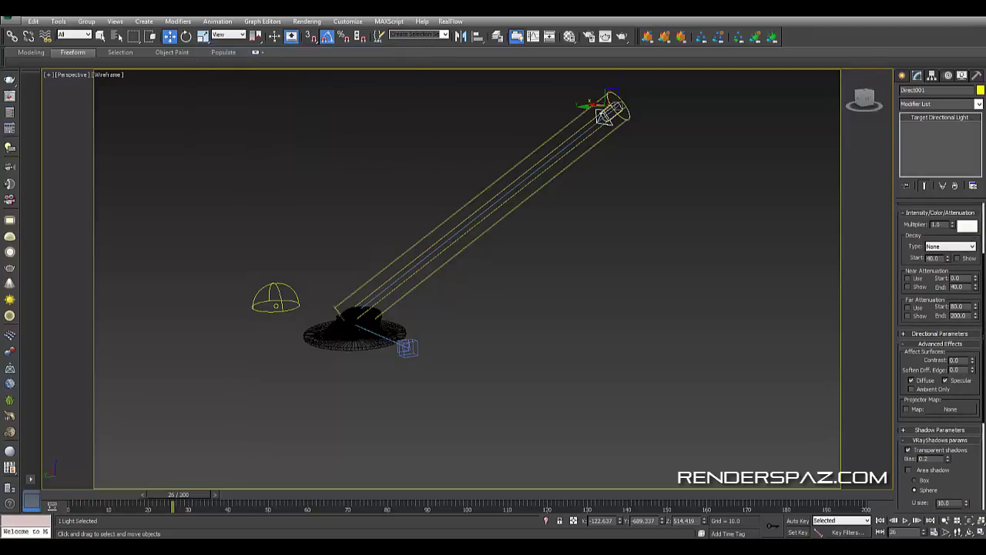
pyautogui.click(913, 333)
# - Enable overshoot on Direct001 and widen its light beam to about 253
pyautogui.click(947, 351)
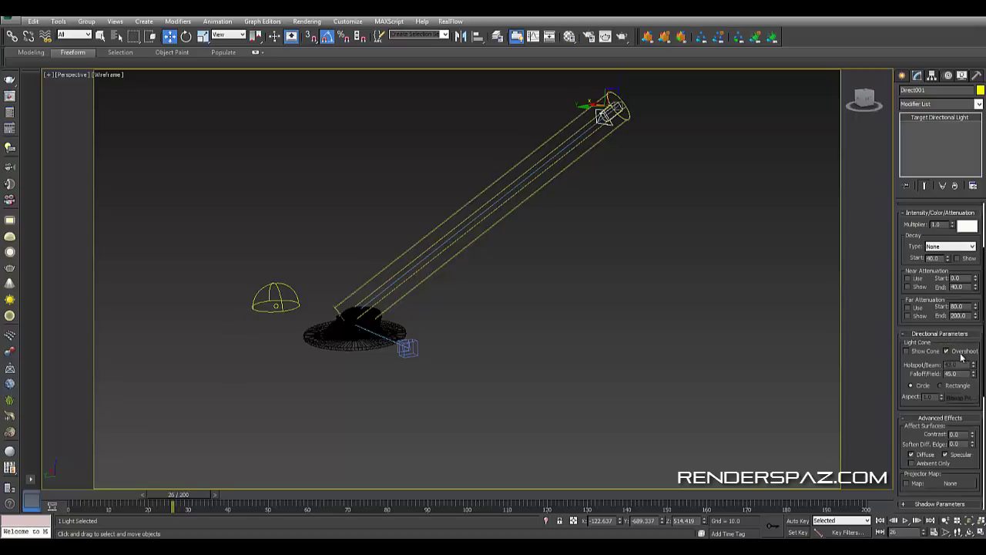
pyautogui.click(973, 356)
pyautogui.moveTo(975, 368); pyautogui.dragTo(982, 262)
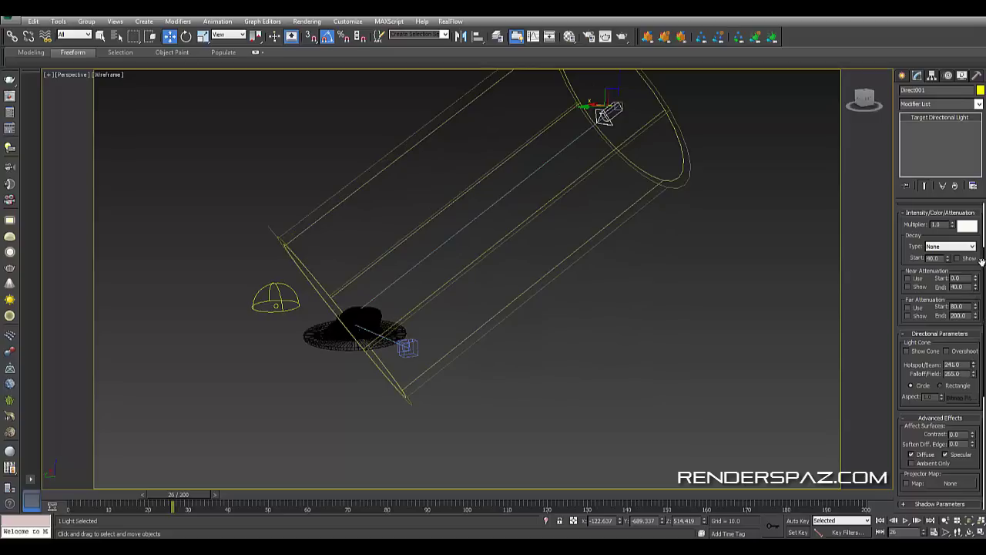
pyautogui.click(966, 355)
pyautogui.scroll(3, 904, 359)
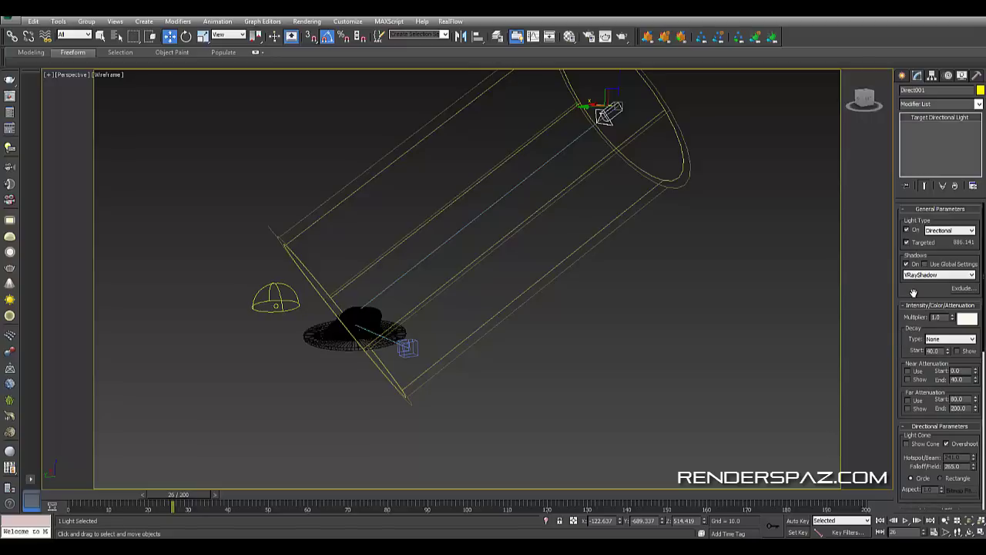
# - Give the VRayShadow sphere area shadows with U, V and W size 50
pyautogui.scroll(-8, 913, 293)
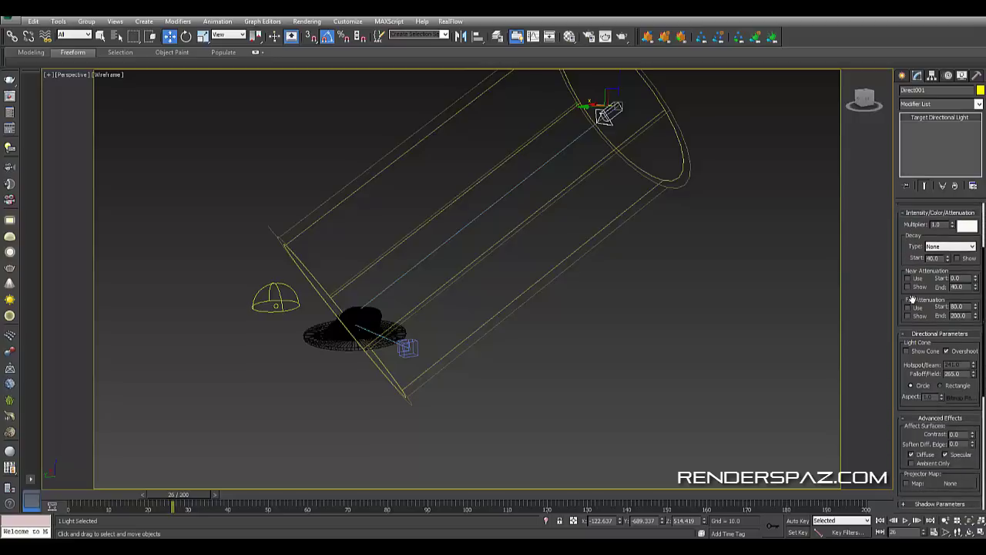
pyautogui.scroll(-2, 912, 314)
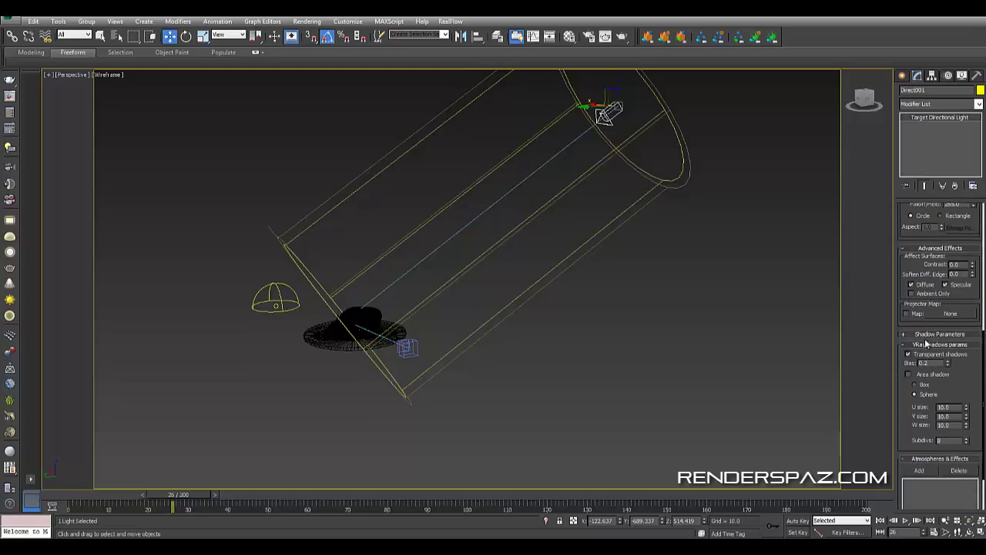
pyautogui.click(927, 334)
pyautogui.click(927, 334)
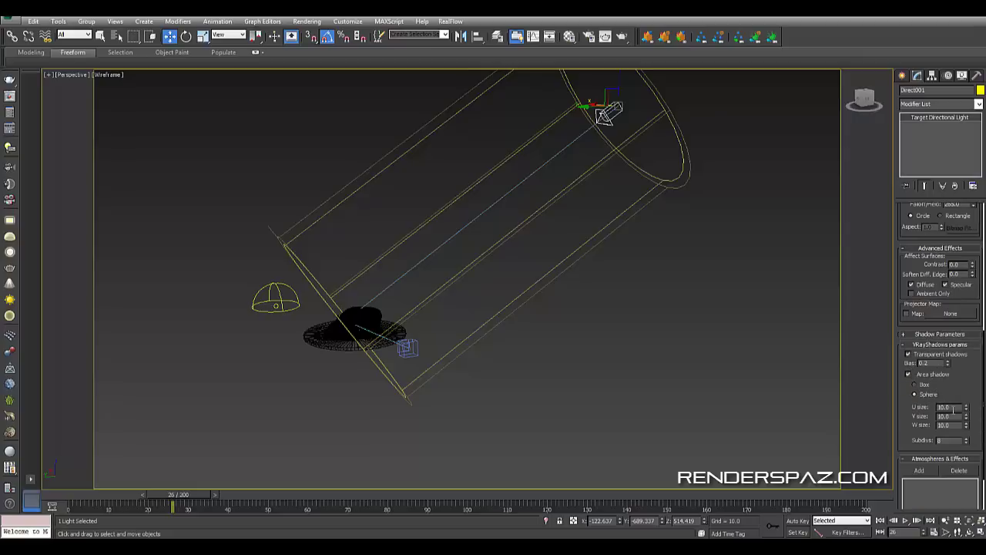
pyautogui.press('BackSpace')
pyautogui.write('50')
pyautogui.click(720, 334)
# - Render a V-Ray test of the car from VRayCam001, now lit by Direct001, then close it
pyautogui.press('c')
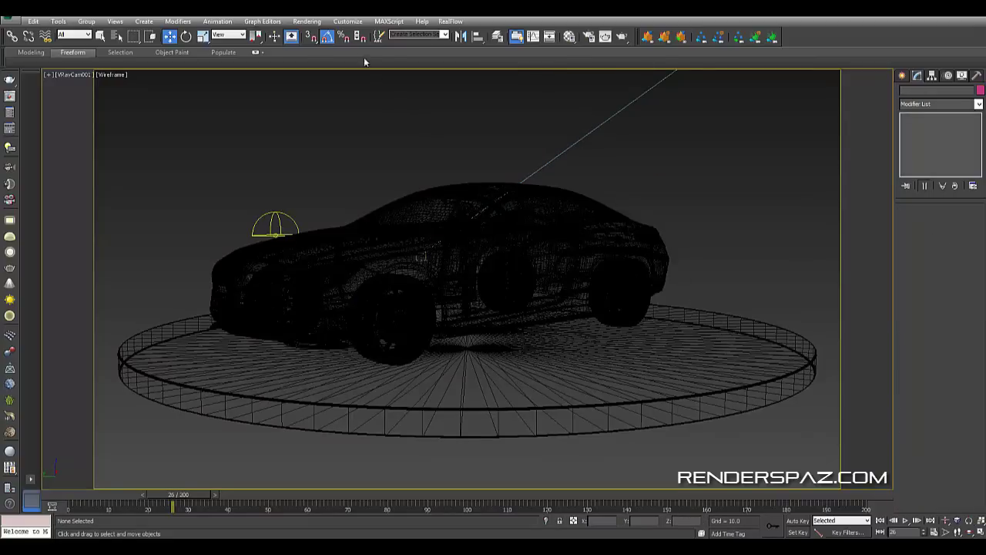
pyautogui.click(306, 20)
pyautogui.click(313, 31)
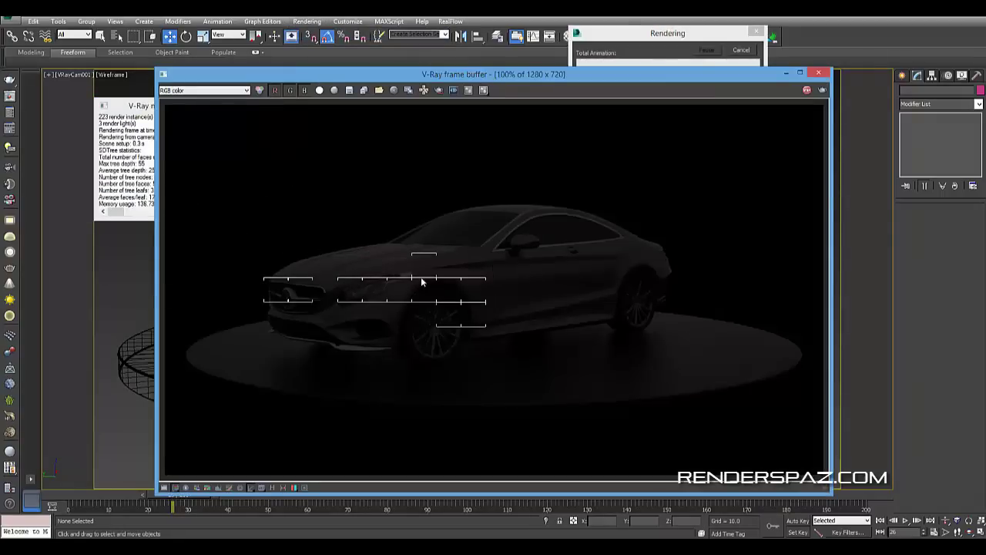
pyautogui.scroll(1, 408, 310)
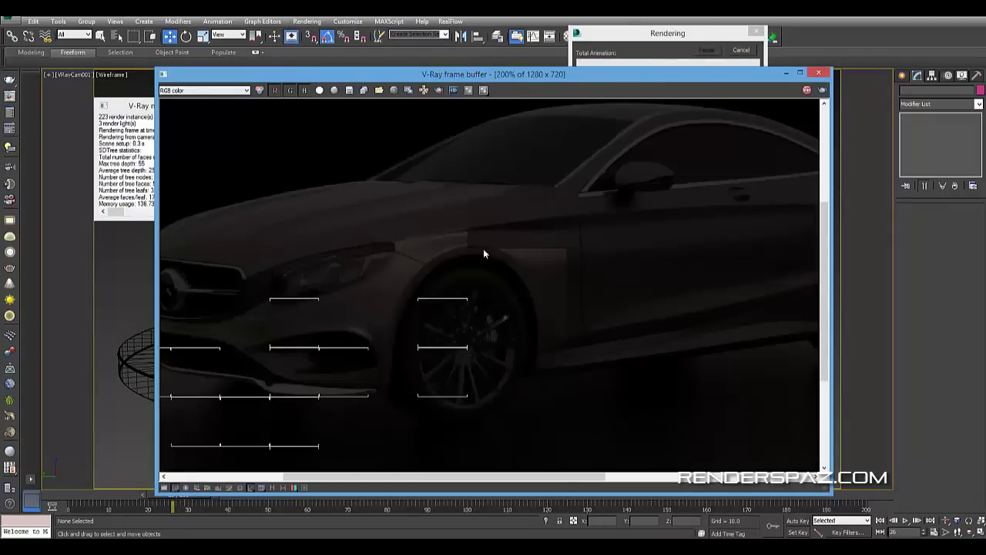
pyautogui.scroll(-1, 497, 308)
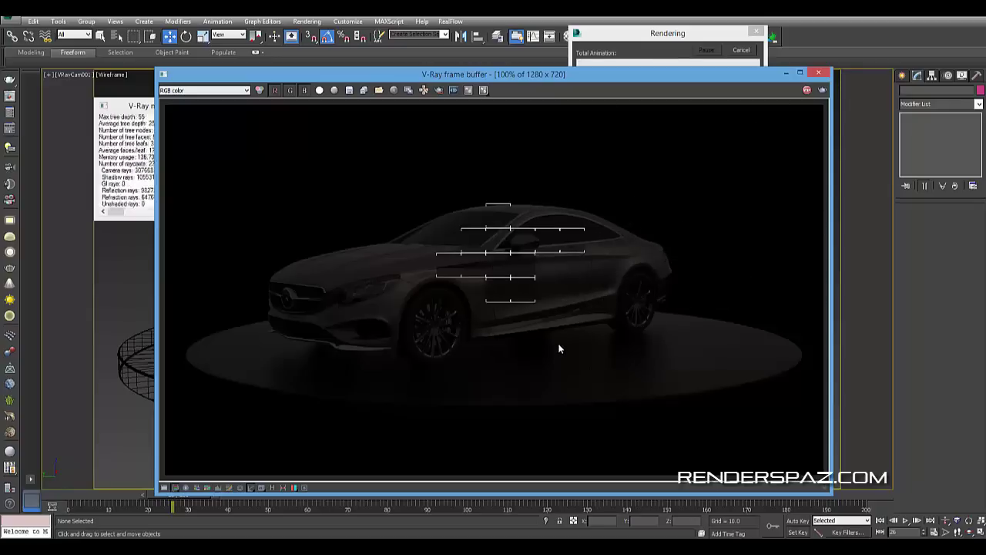
pyautogui.click(819, 72)
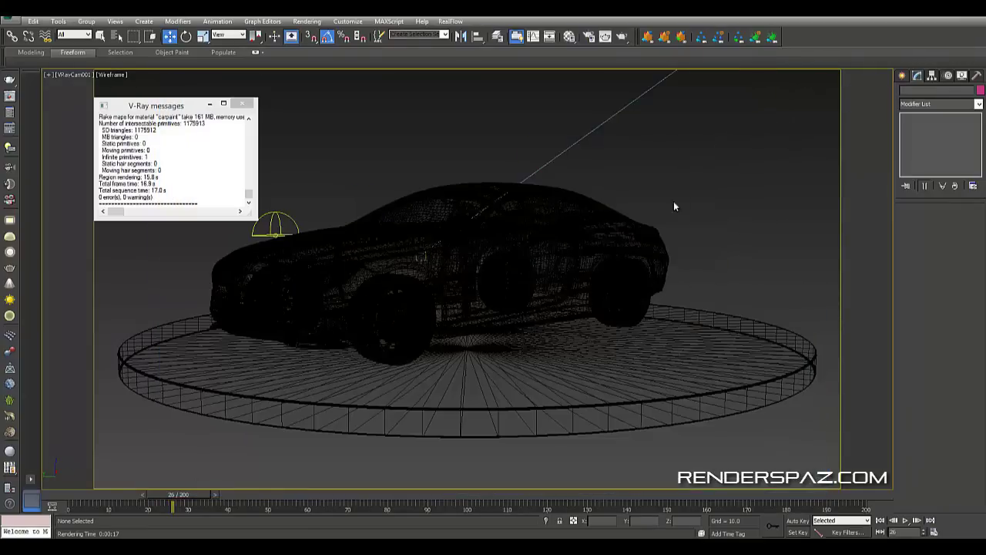
# - Set VRayCam001 to Neutral white balance, f-number 1.5 and shutter speed 180
pyautogui.press('t')
pyautogui.click(364, 194)
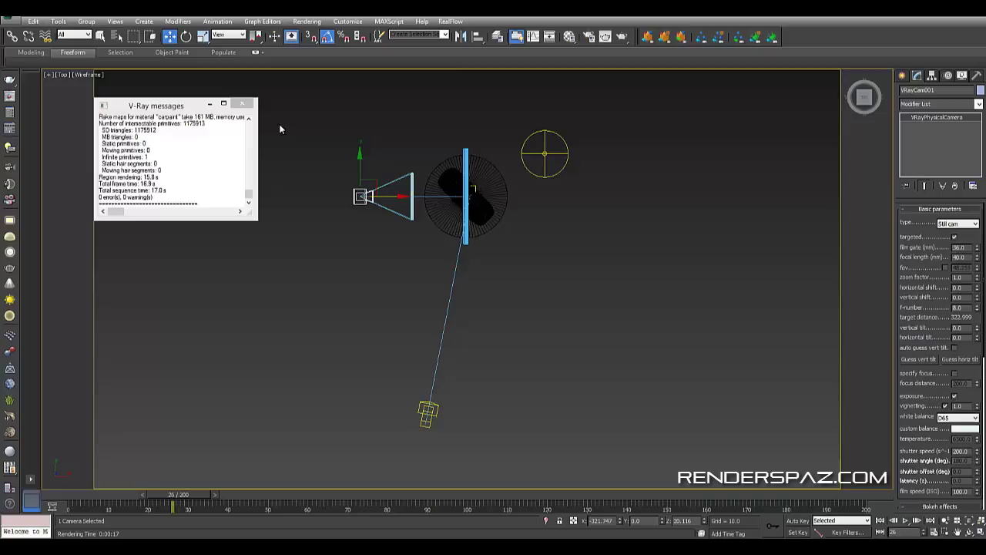
pyautogui.click(242, 103)
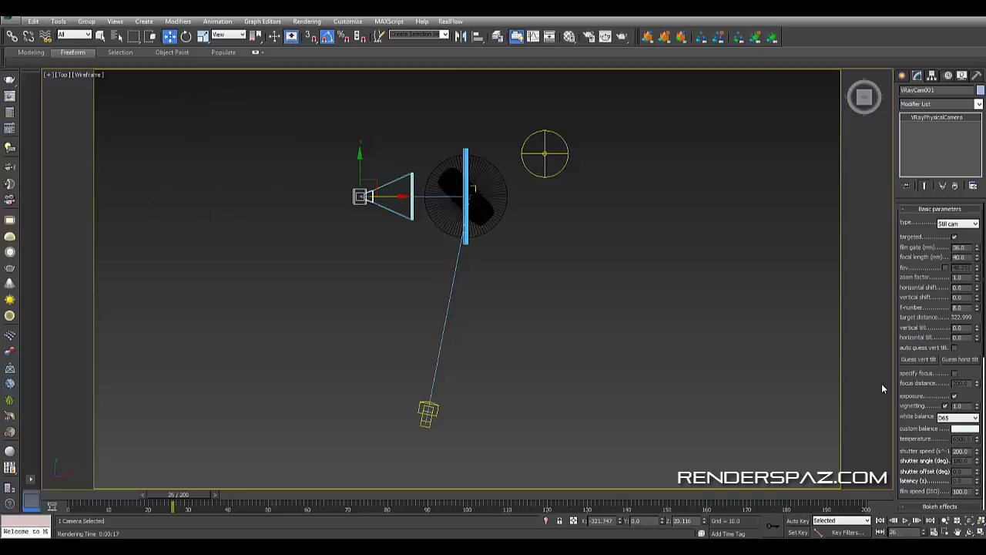
pyautogui.click(956, 417)
pyautogui.click(950, 436)
pyautogui.write('1.5')
pyautogui.press('Return')
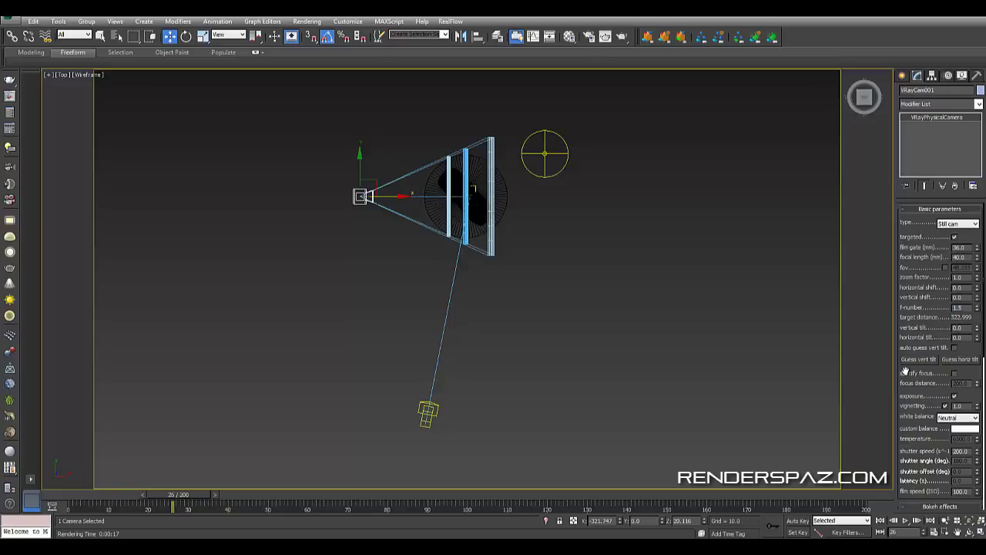
pyautogui.scroll(-3, 908, 378)
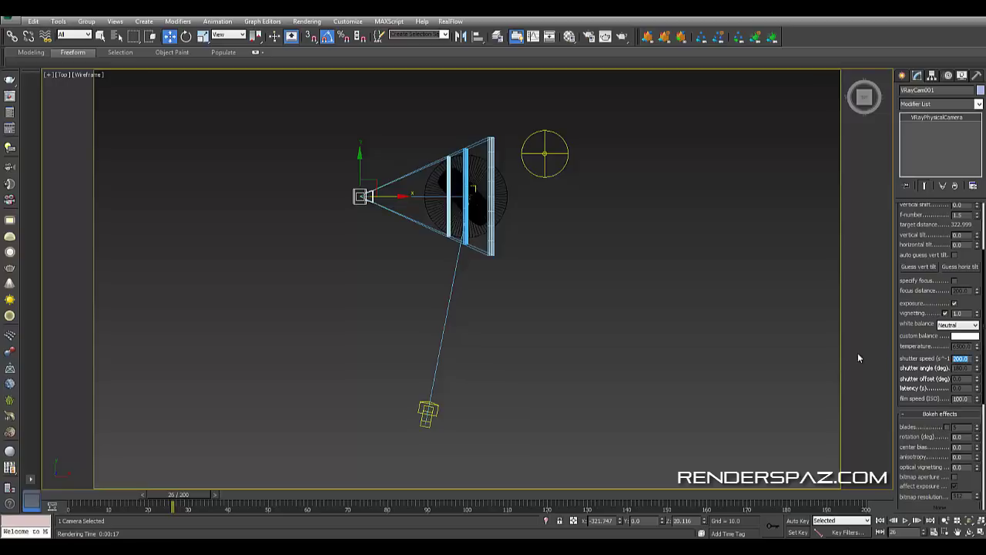
pyautogui.write('180')
pyautogui.press('Return')
# - Re-render the VRayCam001 view with Shift+Q
pyautogui.click(709, 309)
pyautogui.press('c')
pyautogui.hotkey('shift', 'q')
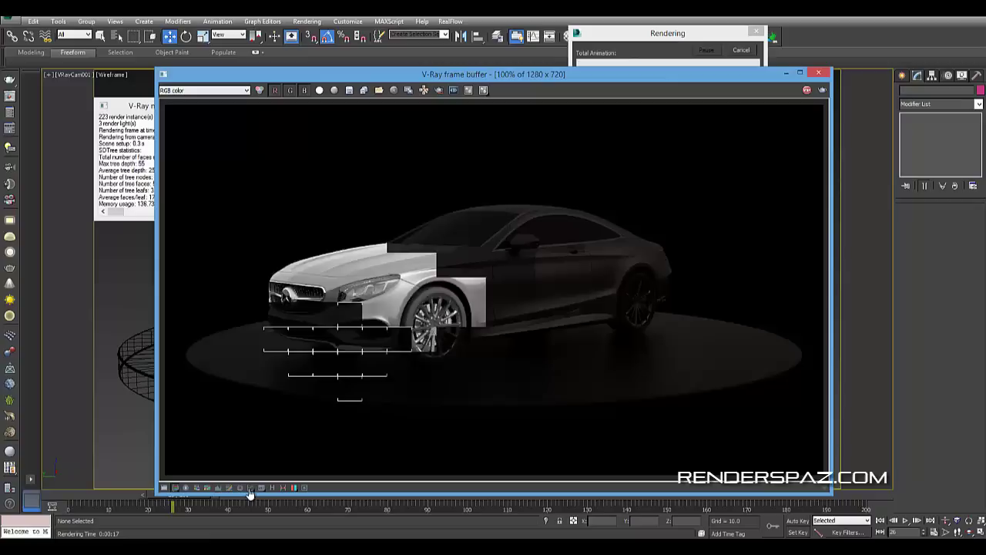
# - Toggle sRGB display on the finished brighter render, then close the frame buffer
pyautogui.click(294, 487)
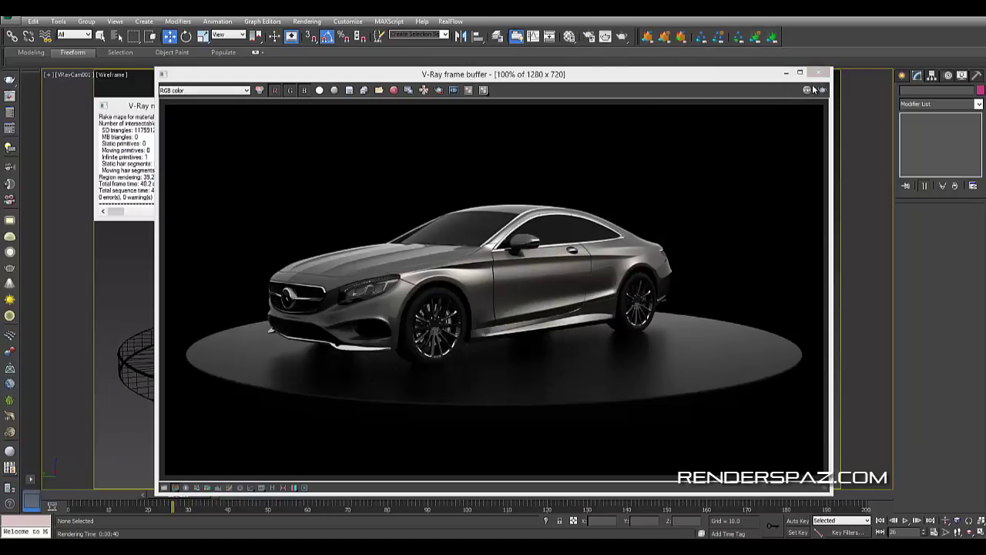
pyautogui.click(817, 74)
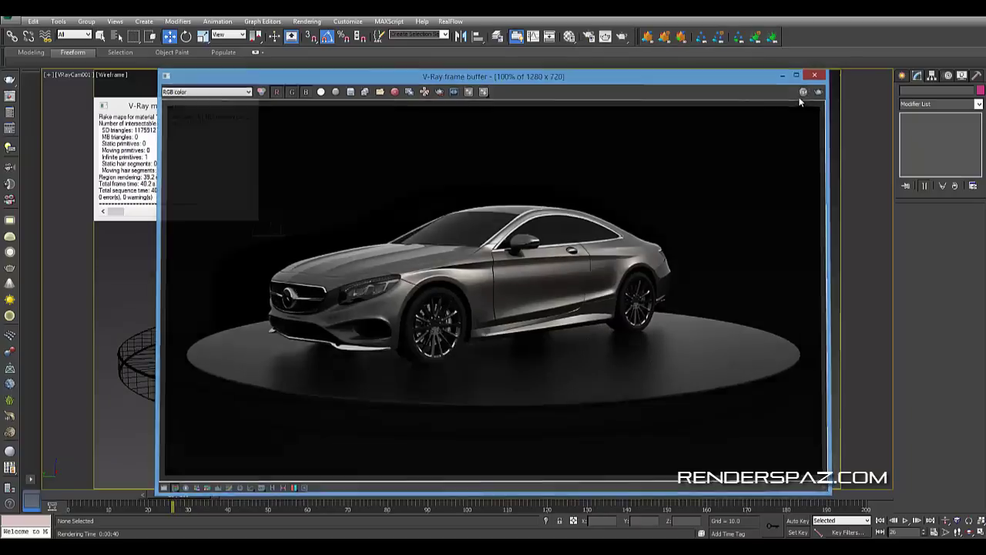
# - Turn off the antialiasing Image filter on the V-Ray tab of Render Setup
pyautogui.click(307, 21)
pyautogui.click(316, 45)
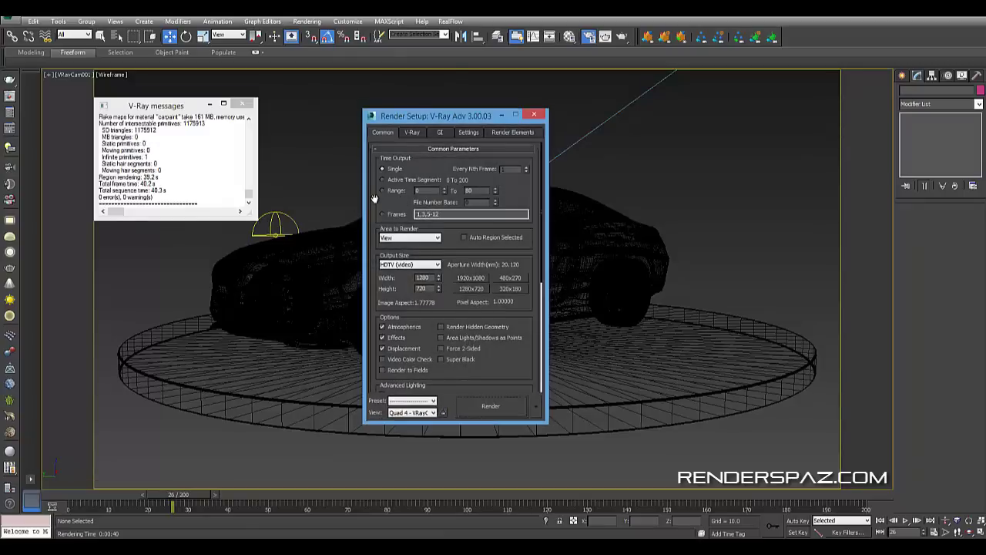
pyautogui.scroll(-5, 375, 202)
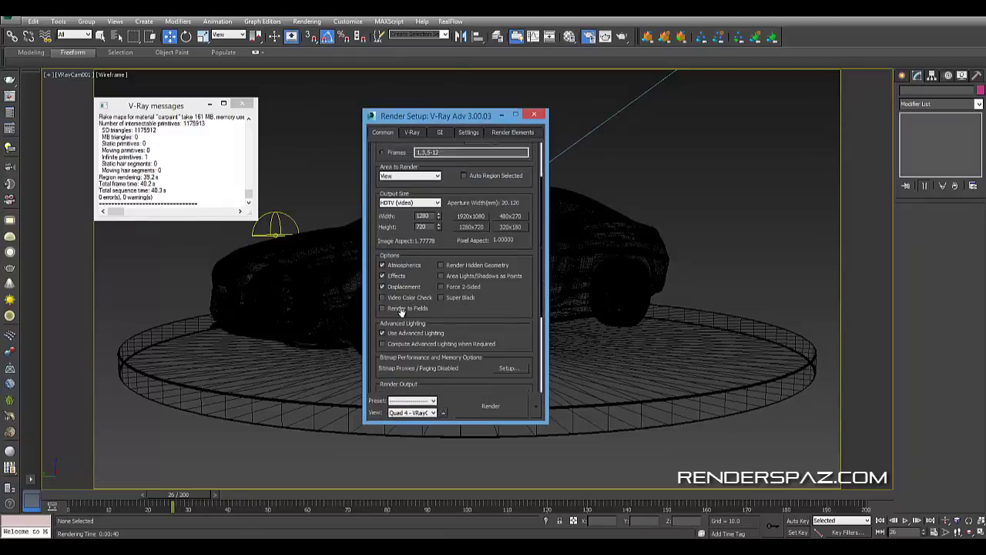
pyautogui.click(420, 135)
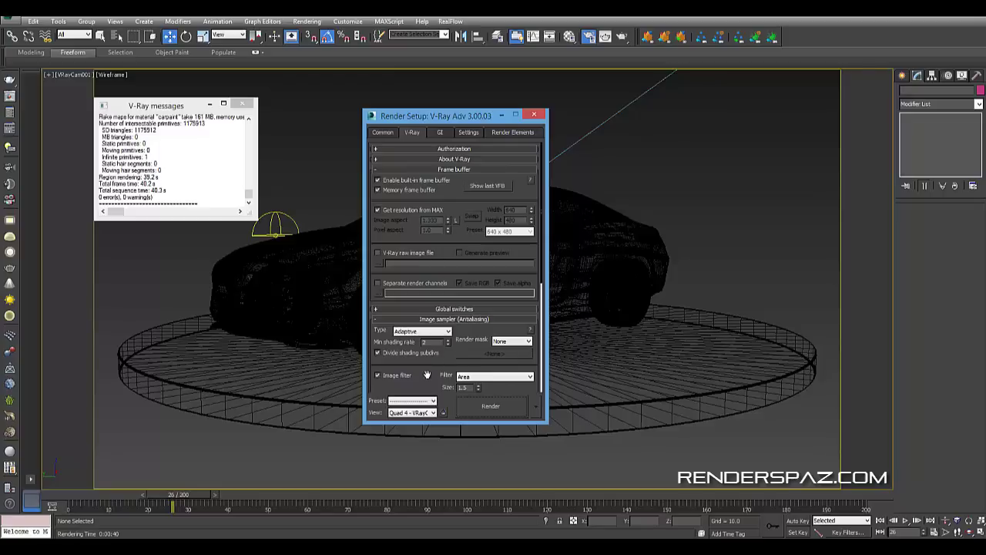
pyautogui.click(401, 376)
# - Enable GI with Brute force primary, Light cache secondary and 24 Brute force subdivs
pyautogui.click(440, 131)
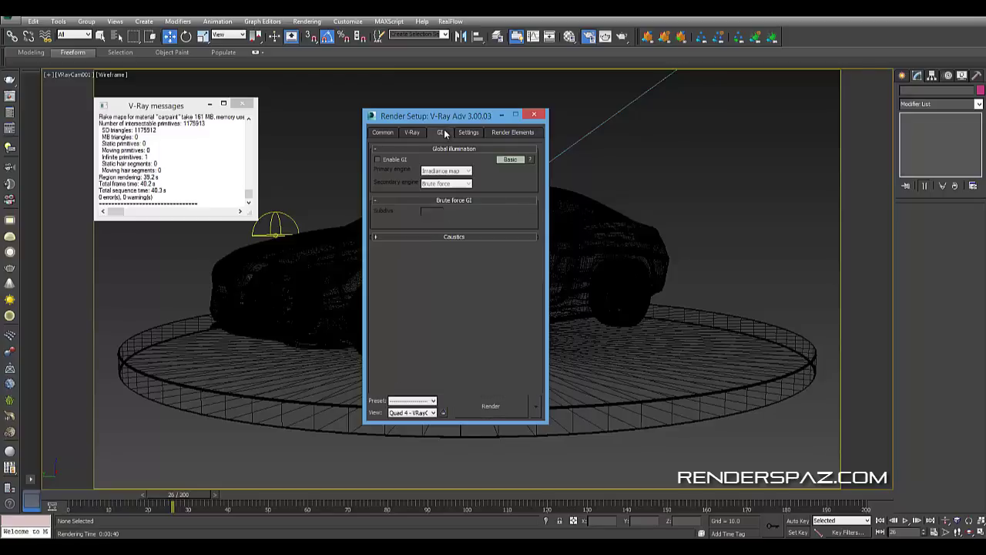
pyautogui.click(378, 159)
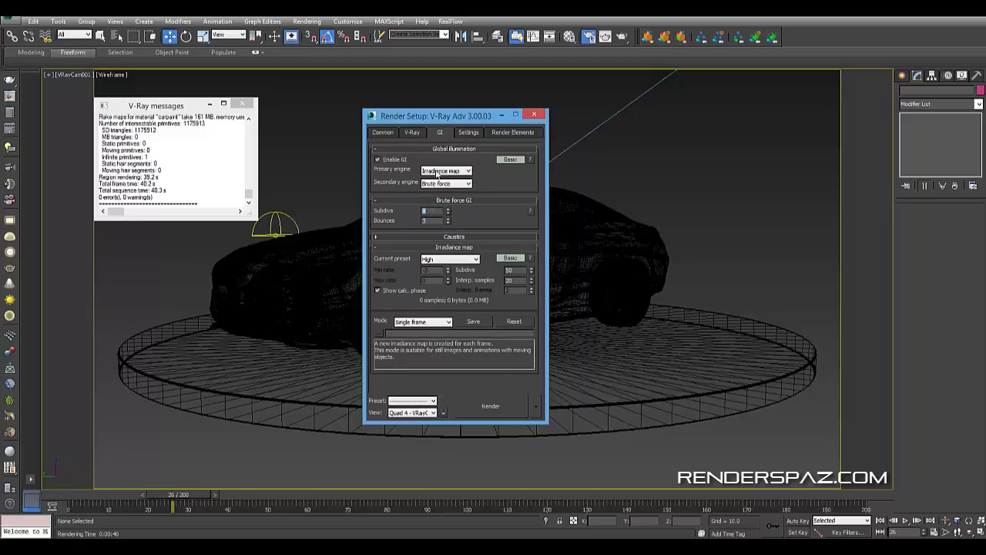
pyautogui.click(437, 173)
pyautogui.click(435, 191)
pyautogui.click(437, 185)
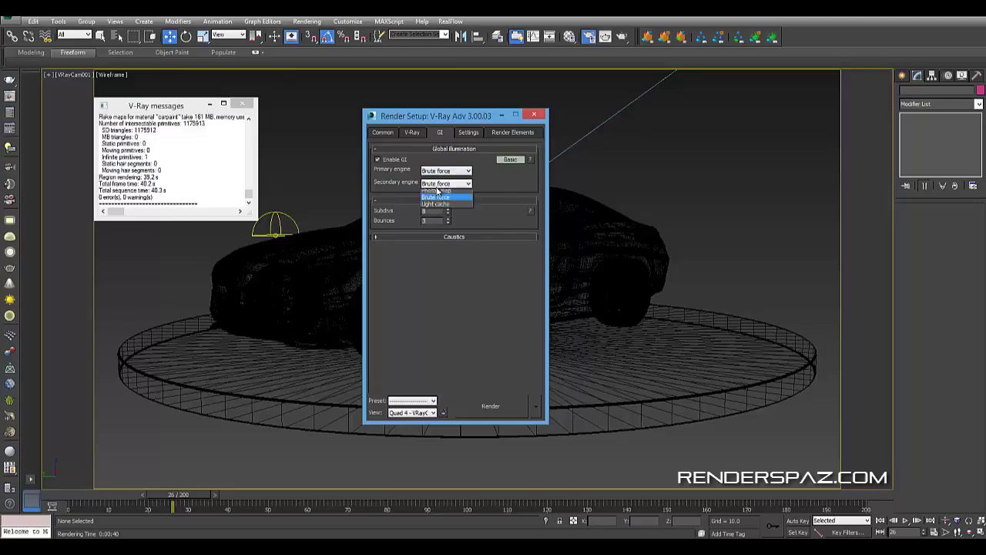
pyautogui.click(435, 203)
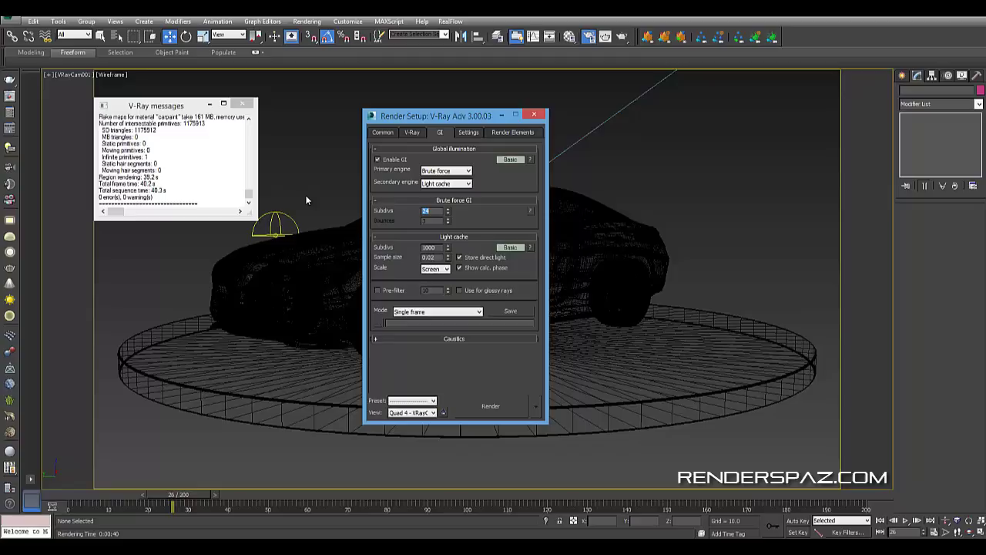
pyautogui.press('Return')
# - Show the Light cache Expert options, then review the Common, V-Ray and Settings tabs
pyautogui.click(508, 247)
pyautogui.click(509, 247)
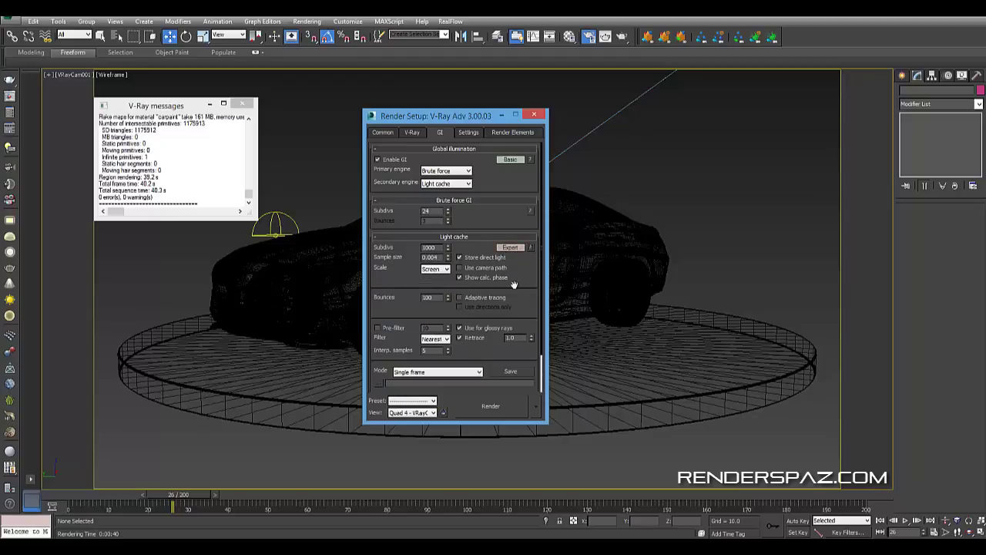
pyautogui.scroll(-1, 393, 305)
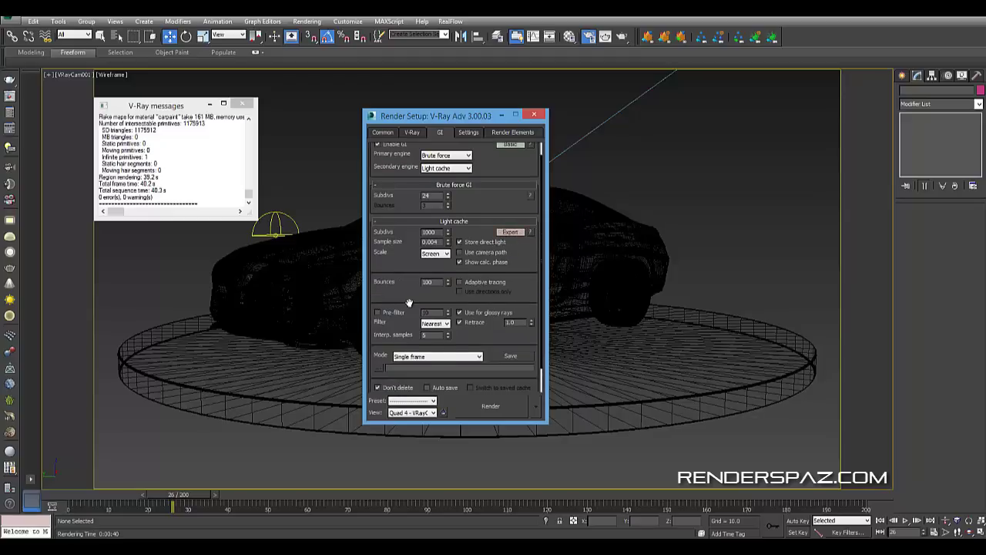
pyautogui.scroll(-1, 406, 302)
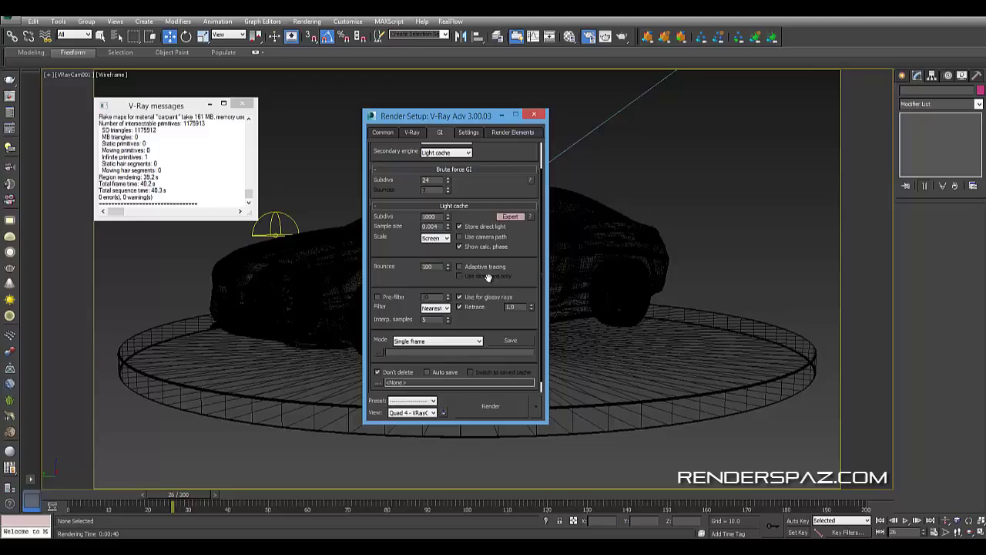
pyautogui.scroll(-1, 500, 351)
pyautogui.scroll(3, 493, 348)
pyautogui.click(413, 132)
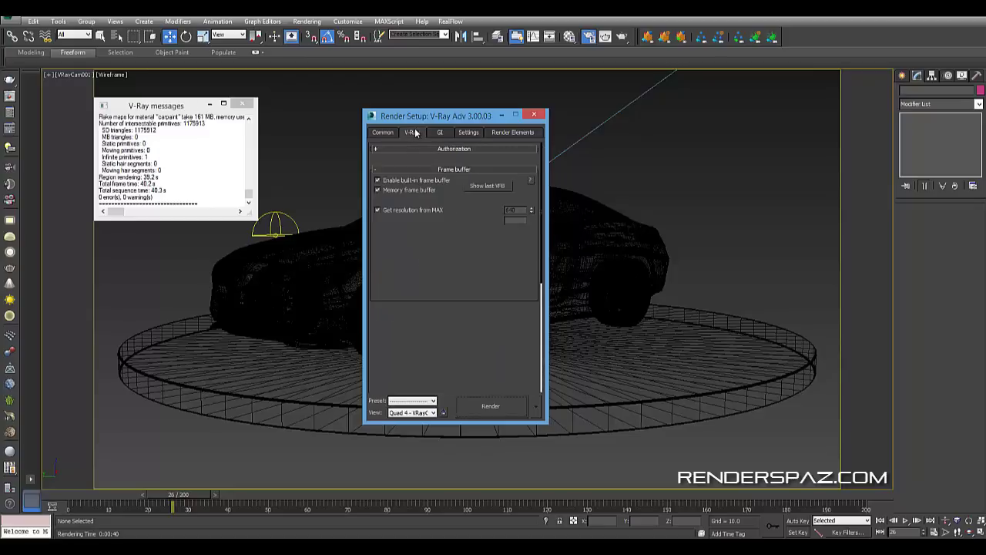
pyautogui.click(384, 133)
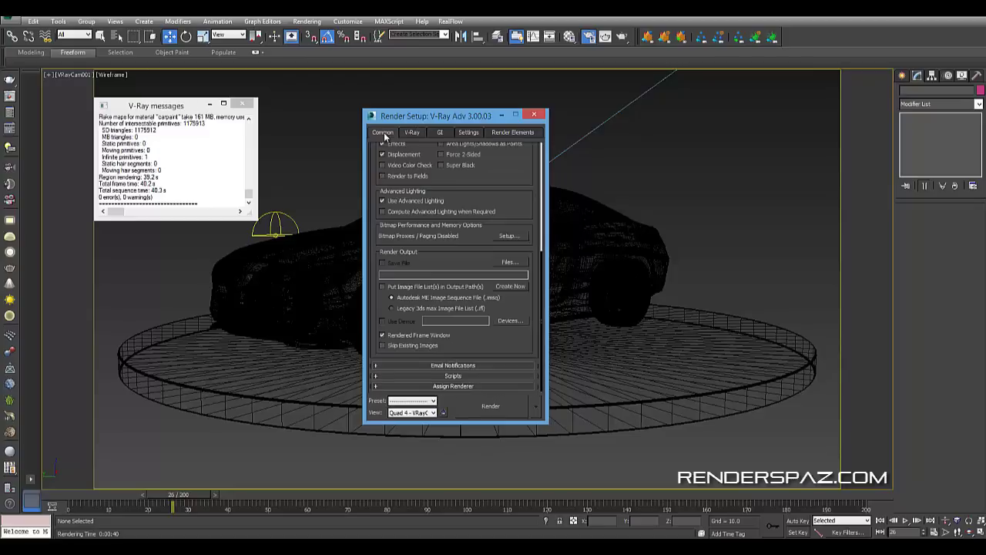
pyautogui.click(469, 133)
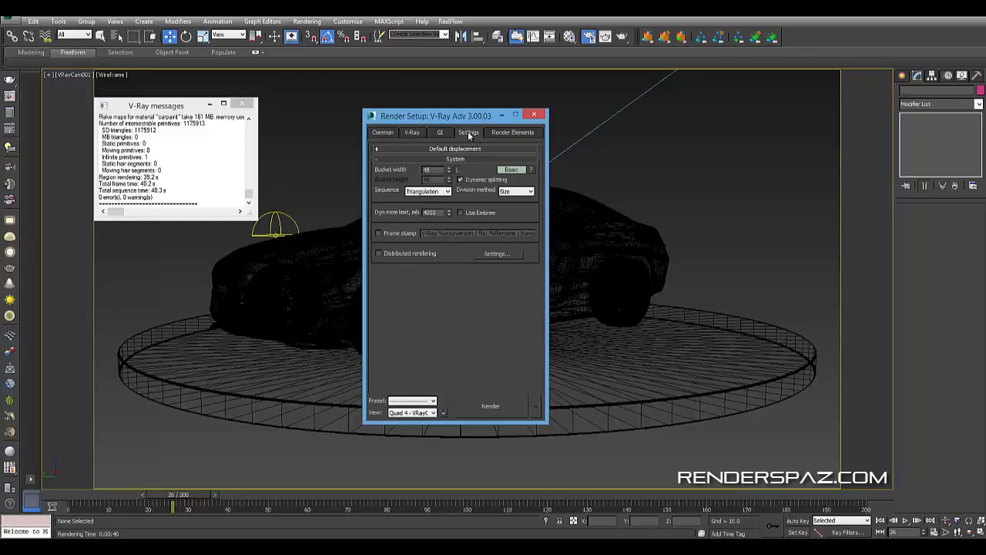
pyautogui.click(383, 133)
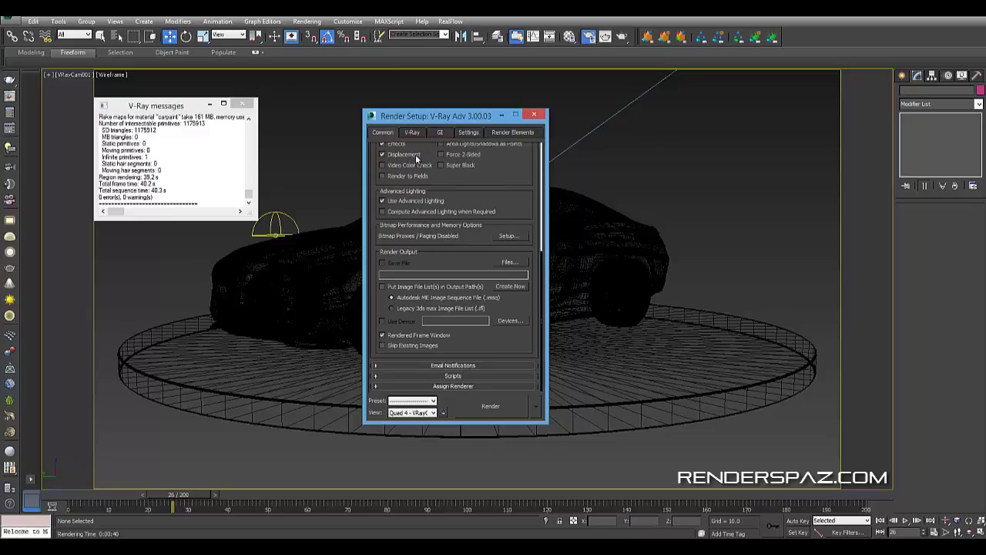
pyautogui.click(412, 132)
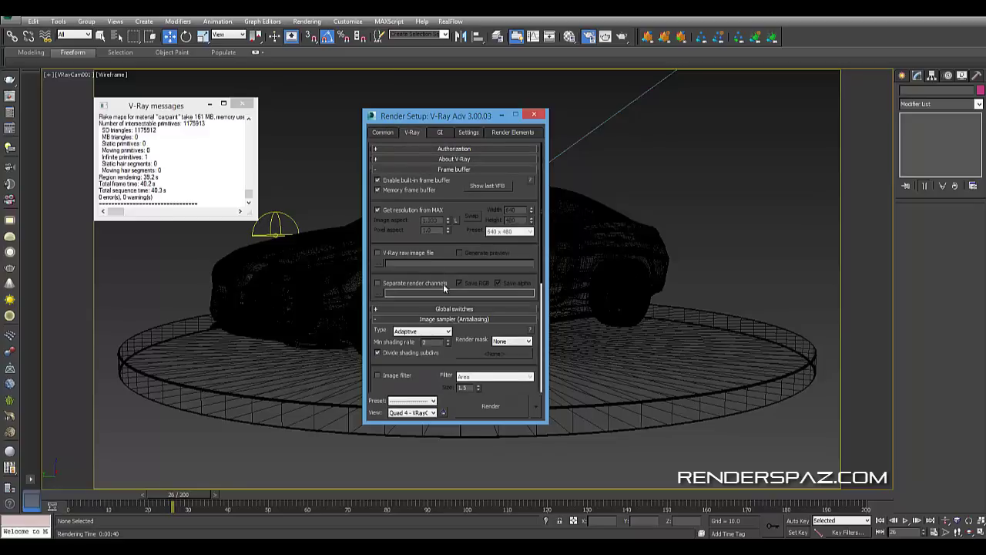
# - Run a test render of the car and close the frame buffer
pyautogui.scroll(-6, 455, 194)
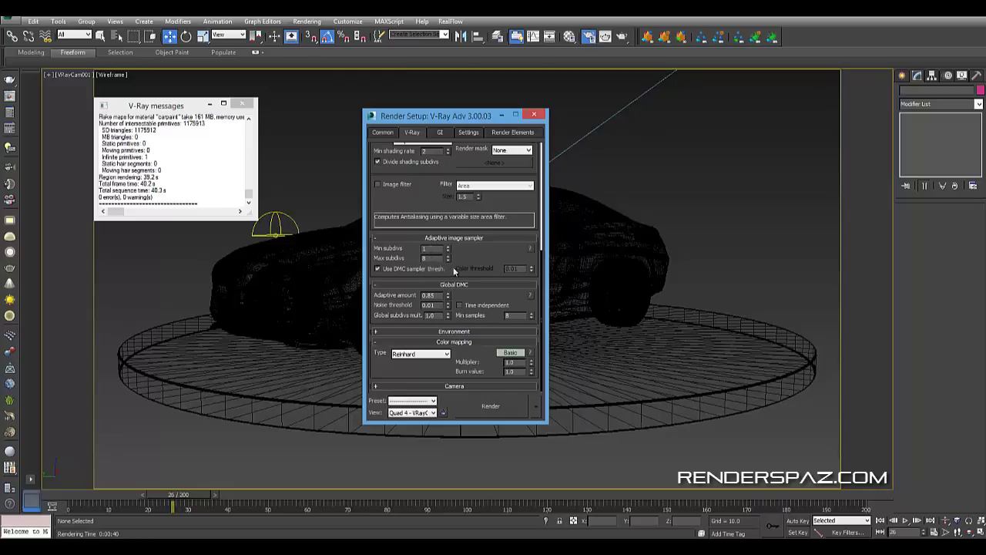
pyautogui.click(507, 408)
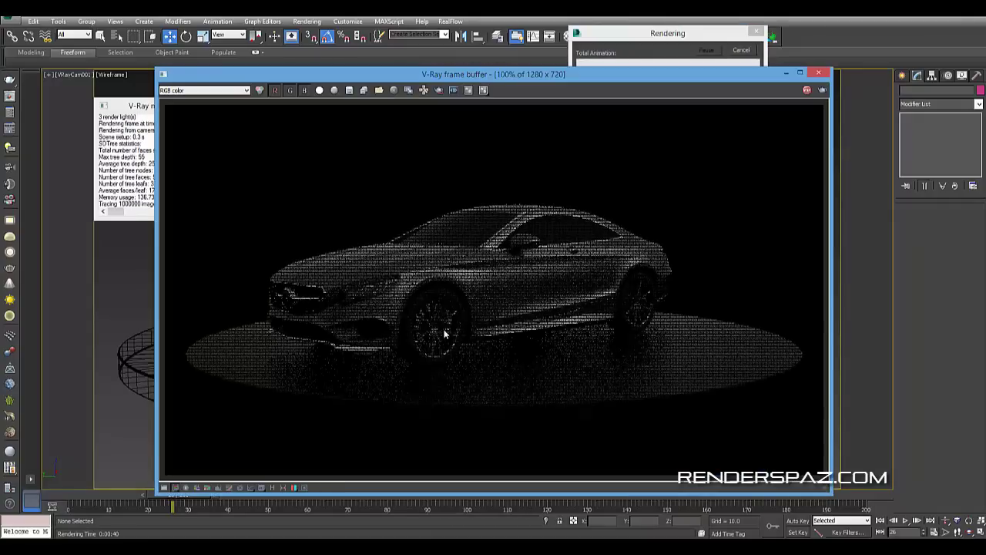
pyautogui.click(817, 73)
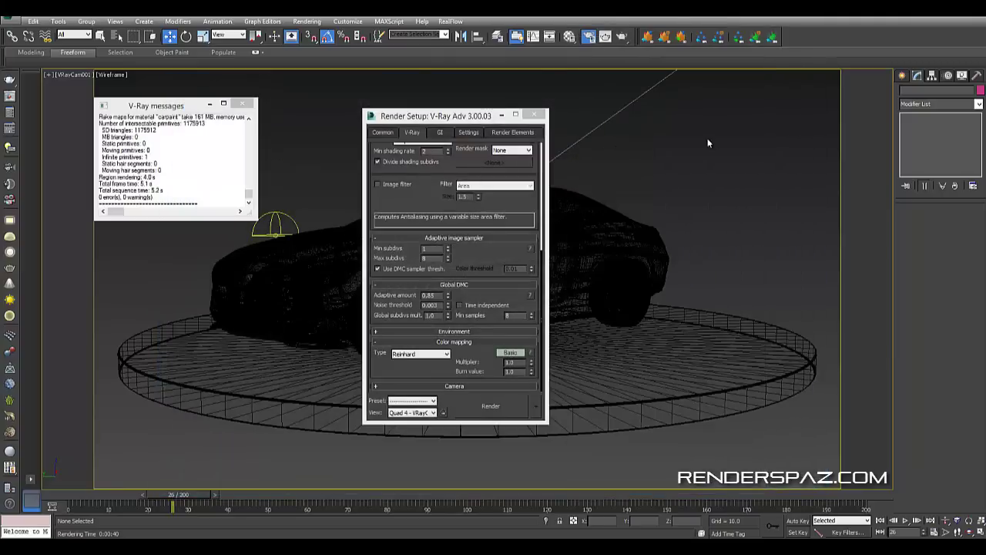
pyautogui.click(447, 345)
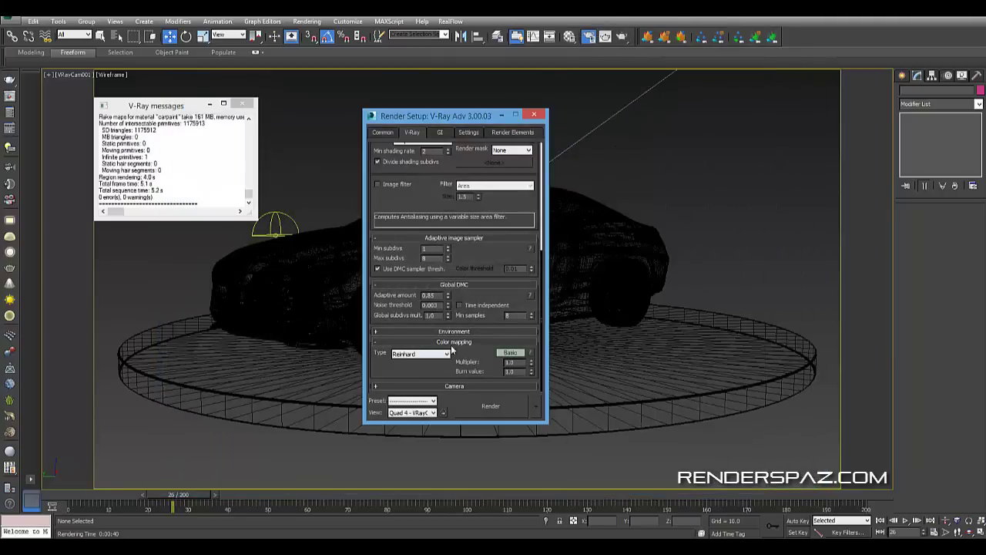
# - Enable Sub-pixel mapping and Clamp output, set mode to Color mapping and gamma, and re-render
pyautogui.click(451, 342)
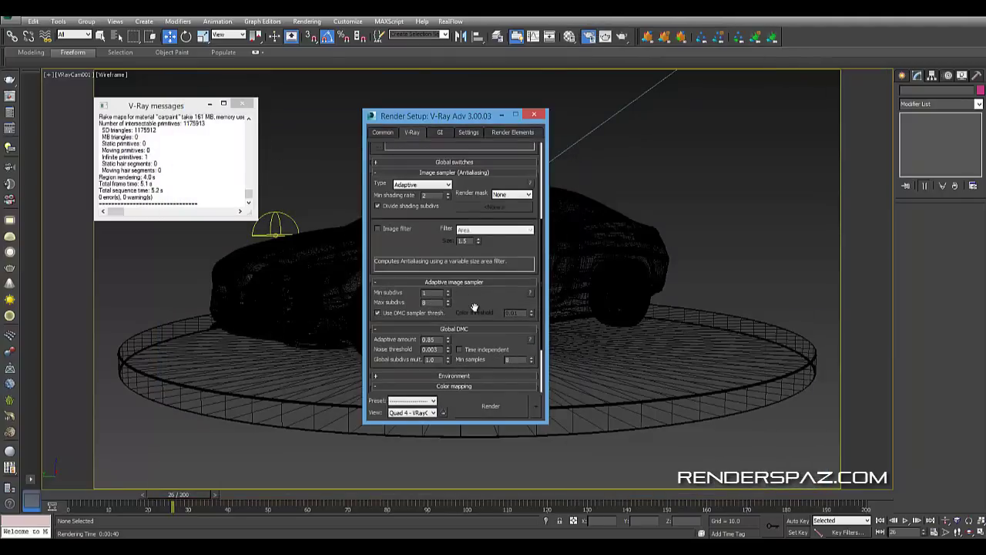
pyautogui.scroll(-3, 472, 323)
pyautogui.click(509, 319)
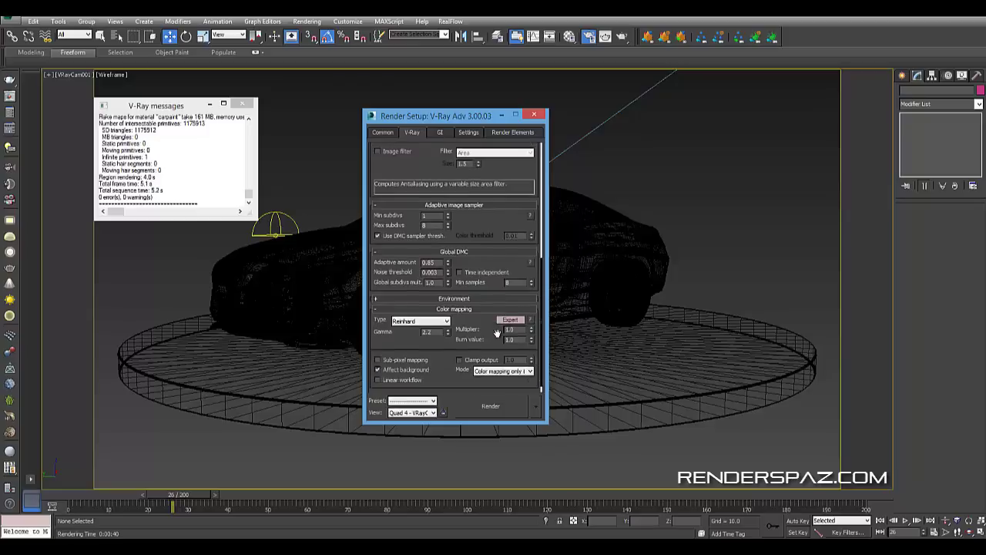
pyautogui.click(405, 351)
pyautogui.click(471, 351)
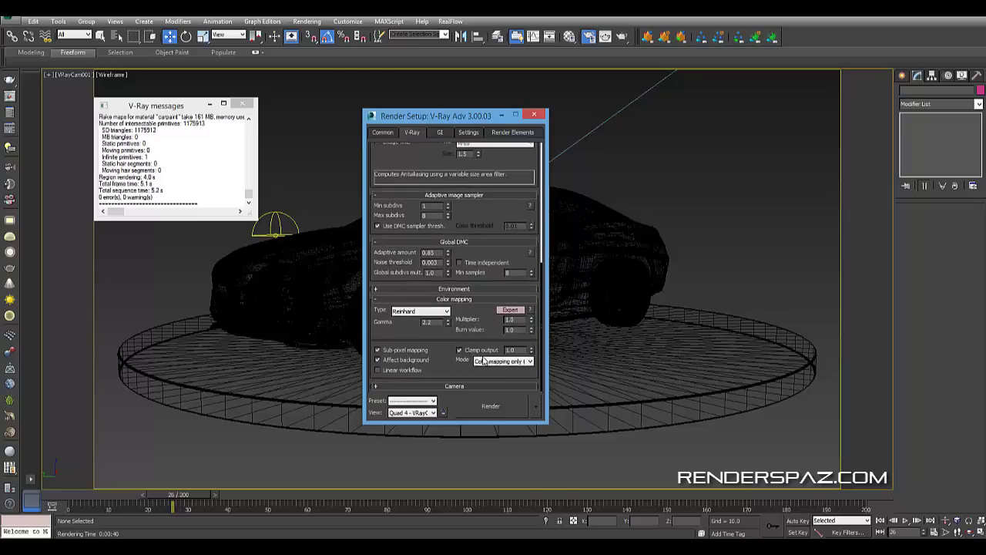
pyautogui.click(502, 361)
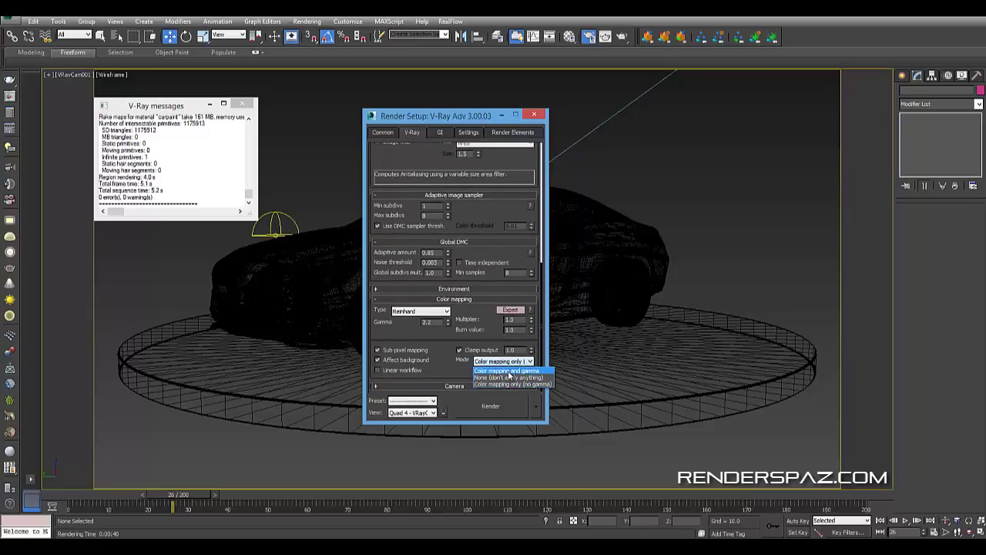
pyautogui.click(508, 372)
pyautogui.click(495, 409)
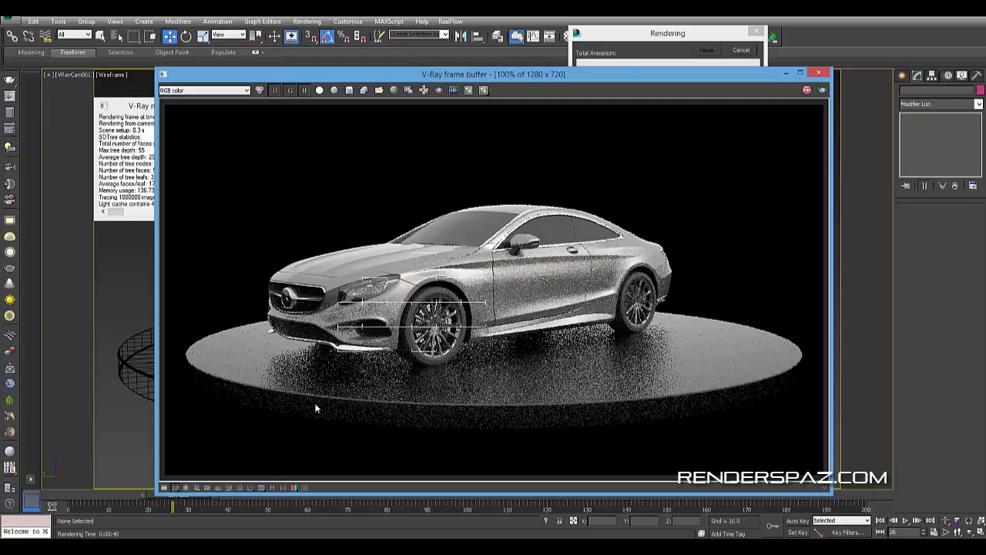
# - Enable a Curve color correction that darkens shadows and adds contrast to the render
pyautogui.click(176, 488)
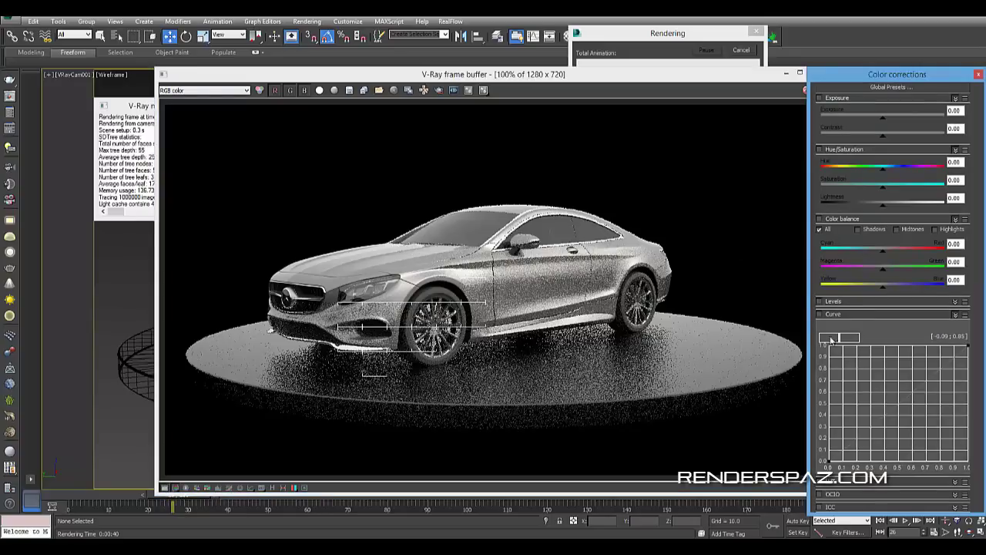
pyautogui.click(819, 314)
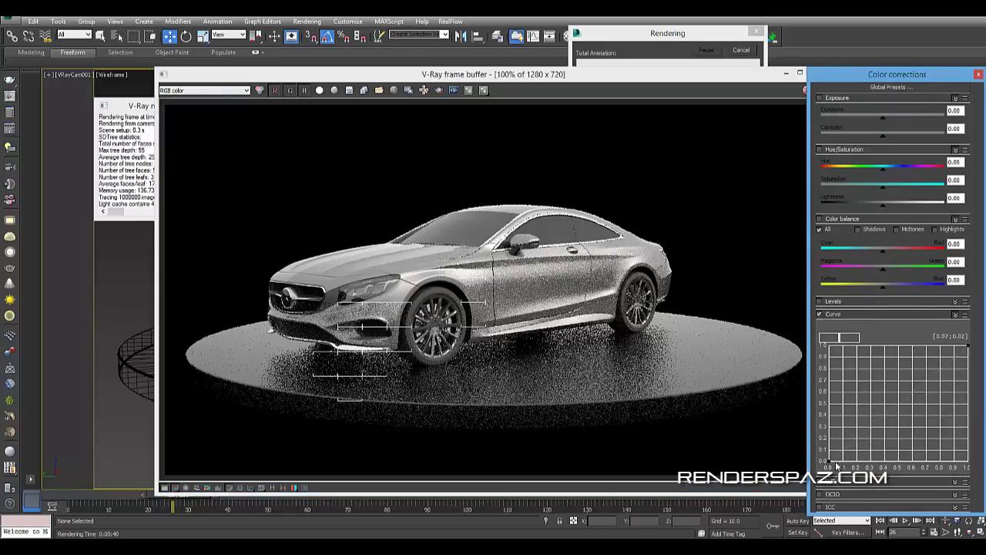
pyautogui.moveTo(828, 461)
pyautogui.mouseDown()
pyautogui.moveTo(876, 428)
pyautogui.moveTo(883, 445)
pyautogui.mouseUp()
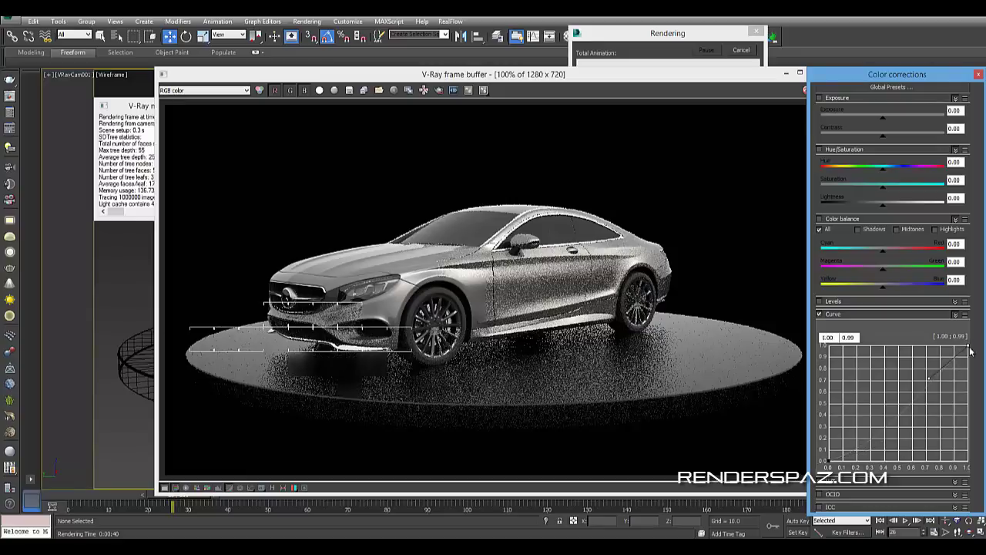
pyautogui.moveTo(967, 347); pyautogui.dragTo(925, 373)
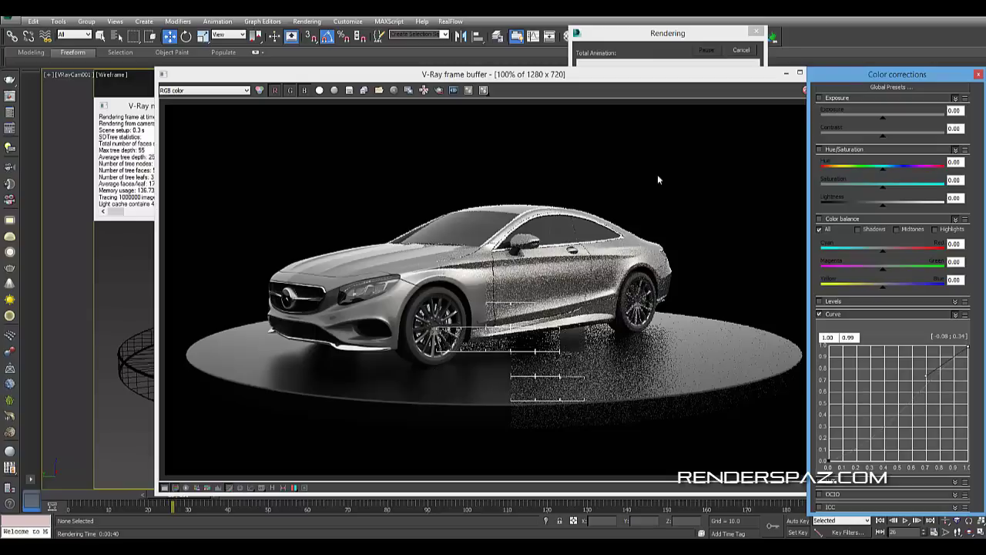
pyautogui.scroll(1, 447, 293)
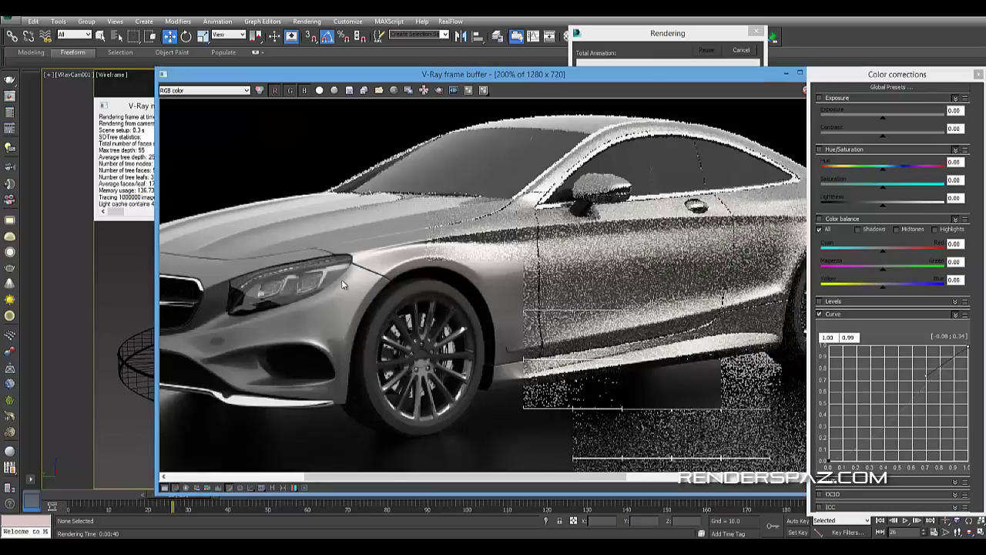
pyautogui.scroll(-2, 344, 285)
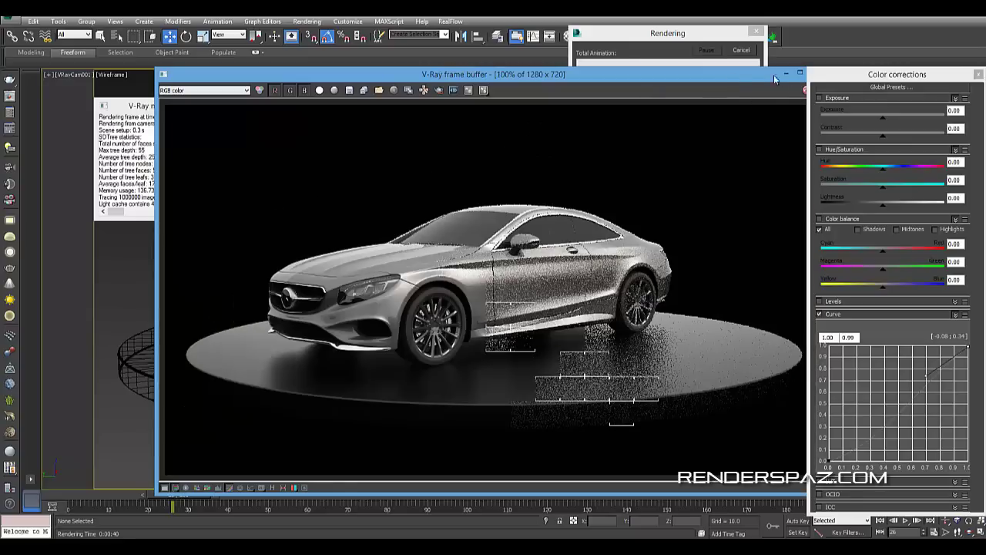
# - Close the frame buffer, the Rendering progress window and Render Setup
pyautogui.moveTo(774, 74); pyautogui.dragTo(743, 75)
pyautogui.click(769, 73)
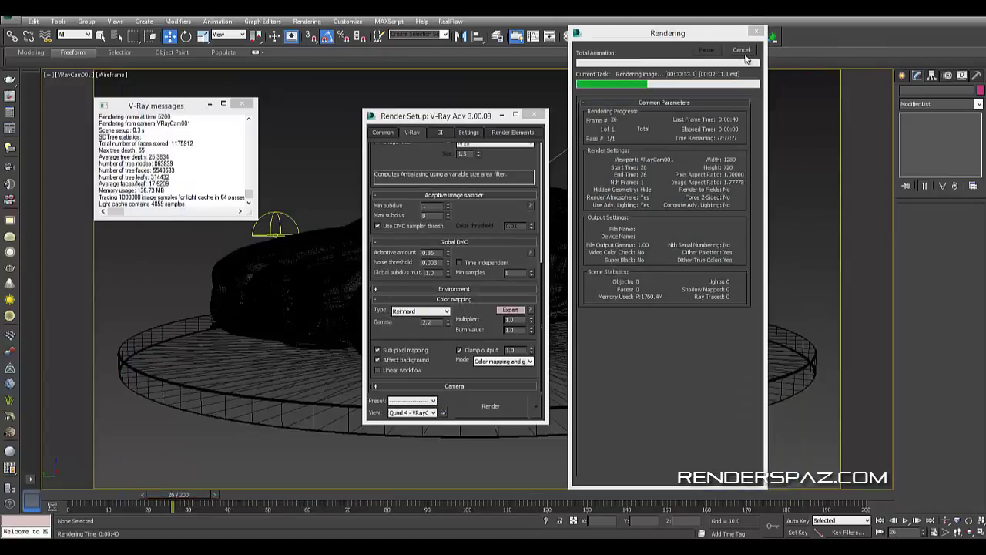
pyautogui.click(742, 51)
pyautogui.click(534, 115)
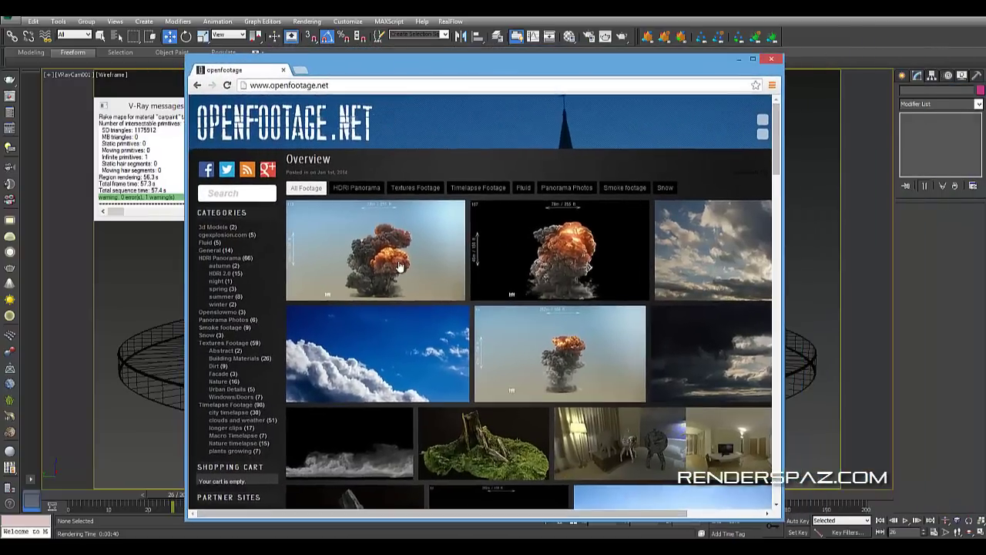
# - Reload OpenFootage.net and open the HDRI Panorama category
pyautogui.click(271, 128)
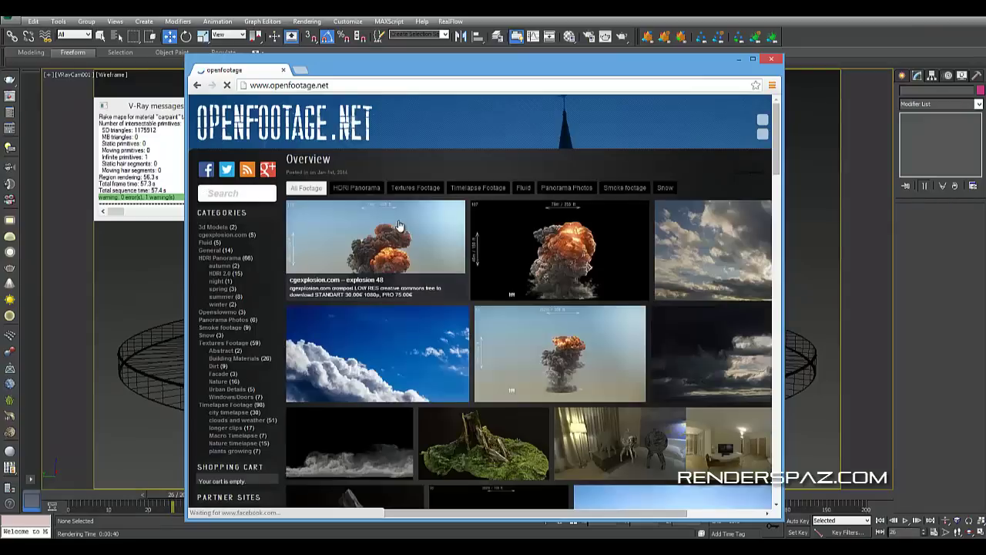
pyautogui.scroll(-4, 295, 270)
pyautogui.scroll(1, 295, 270)
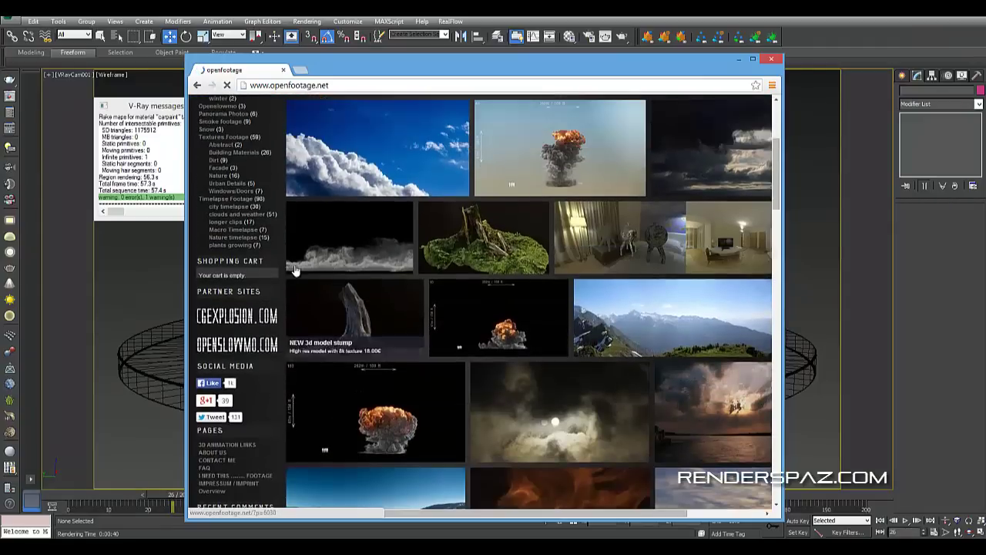
pyautogui.scroll(3, 255, 277)
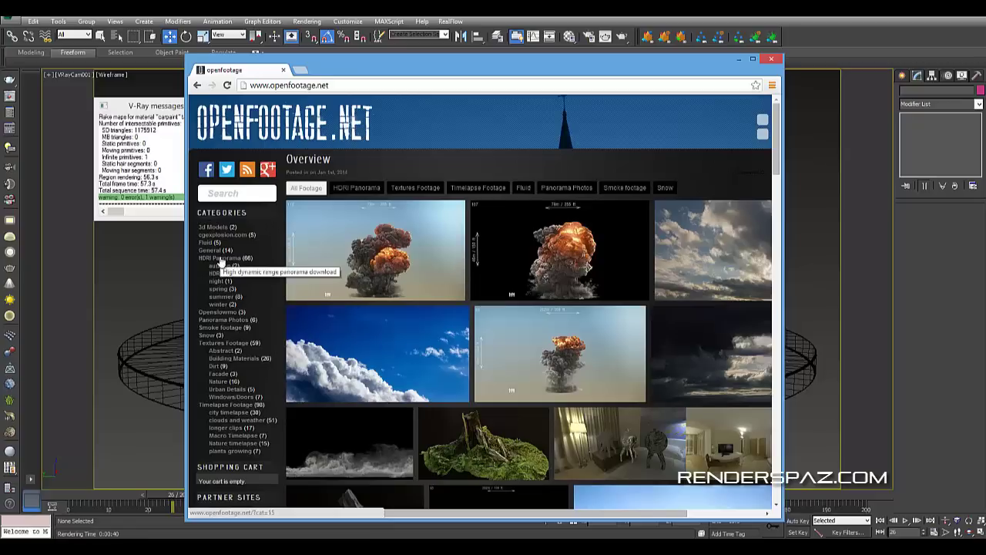
pyautogui.click(220, 258)
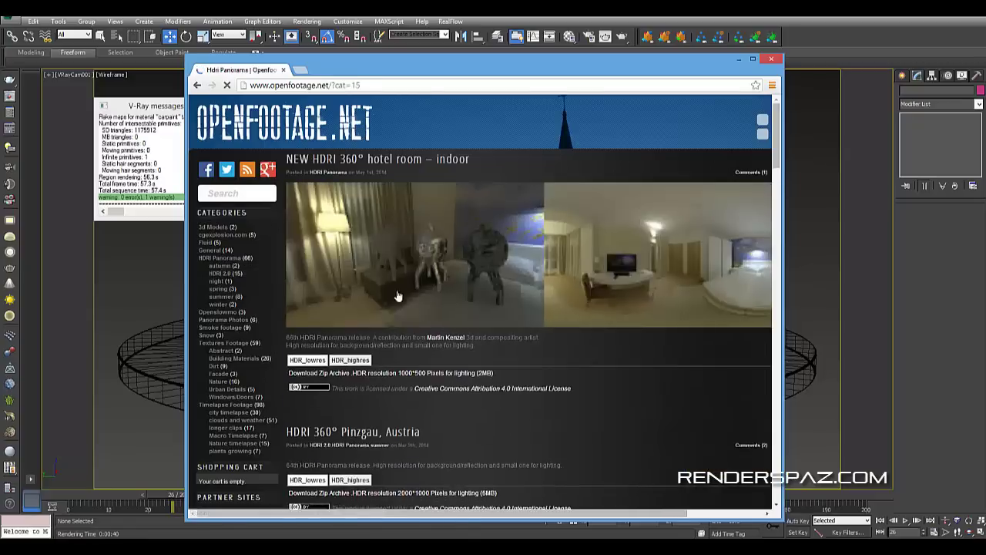
# - Open the 2000*1000 .HDR zip download for HDRI 360° Pinzgau, Austria
pyautogui.scroll(-6, 548, 255)
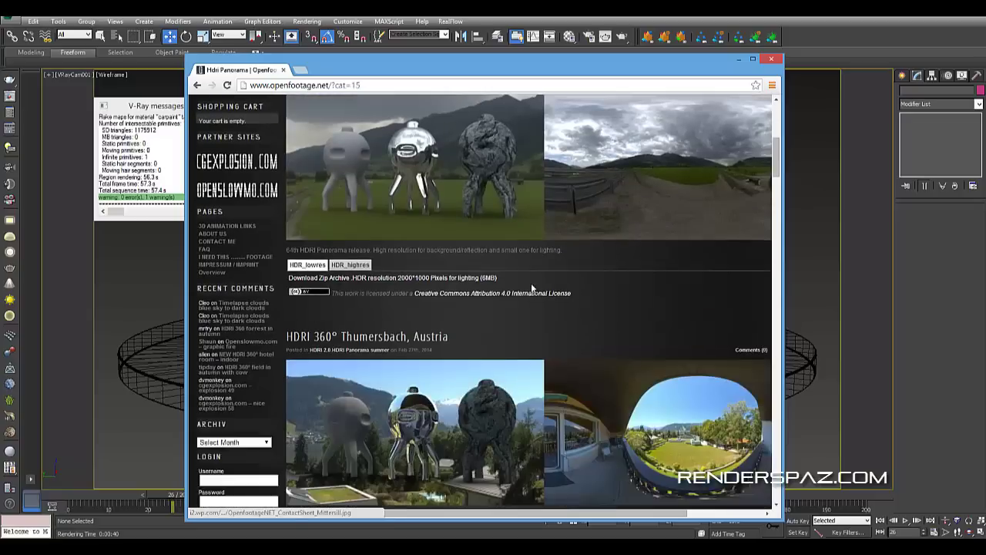
pyautogui.scroll(-6, 530, 288)
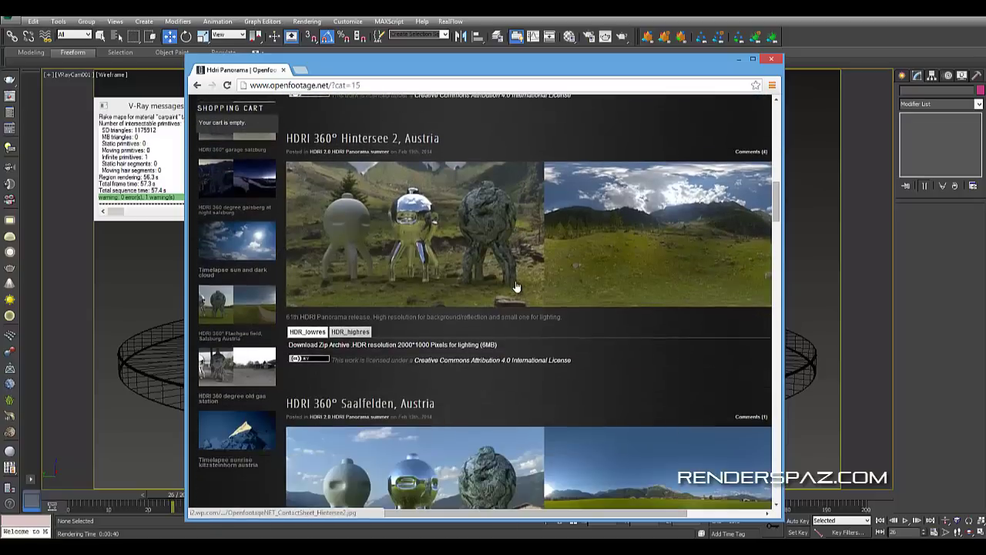
pyautogui.scroll(-6, 536, 318)
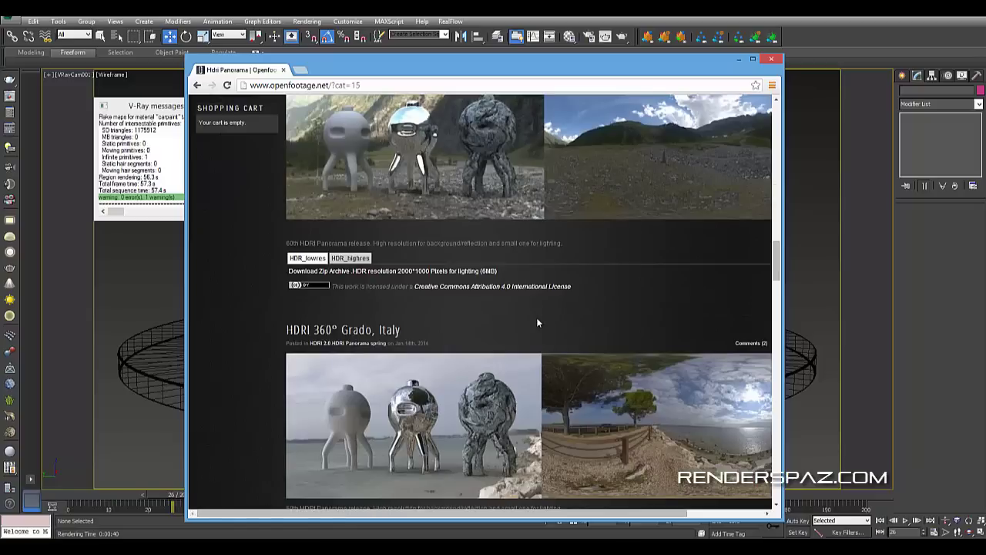
pyautogui.scroll(-6, 537, 318)
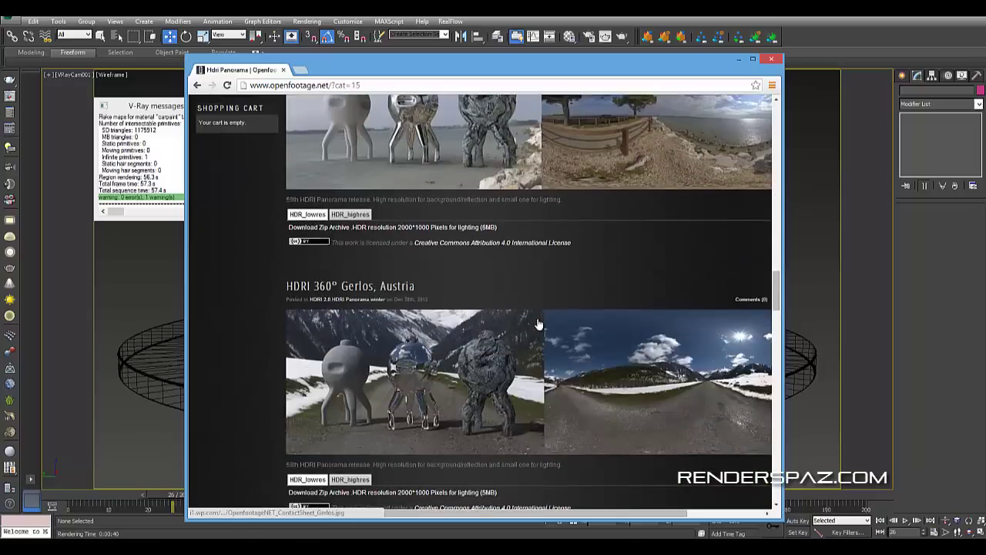
pyautogui.scroll(-3, 539, 324)
pyautogui.scroll(10, 528, 300)
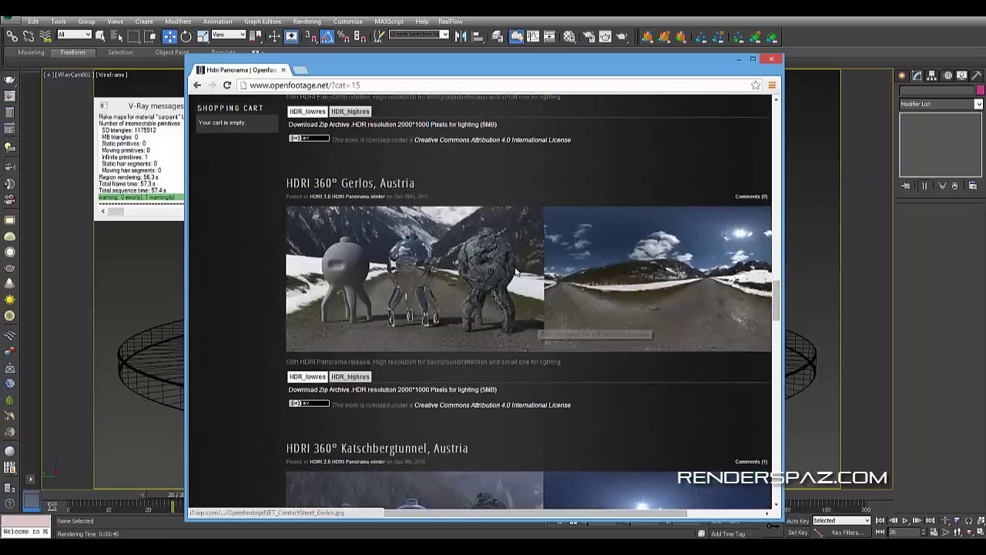
pyautogui.scroll(4, 517, 280)
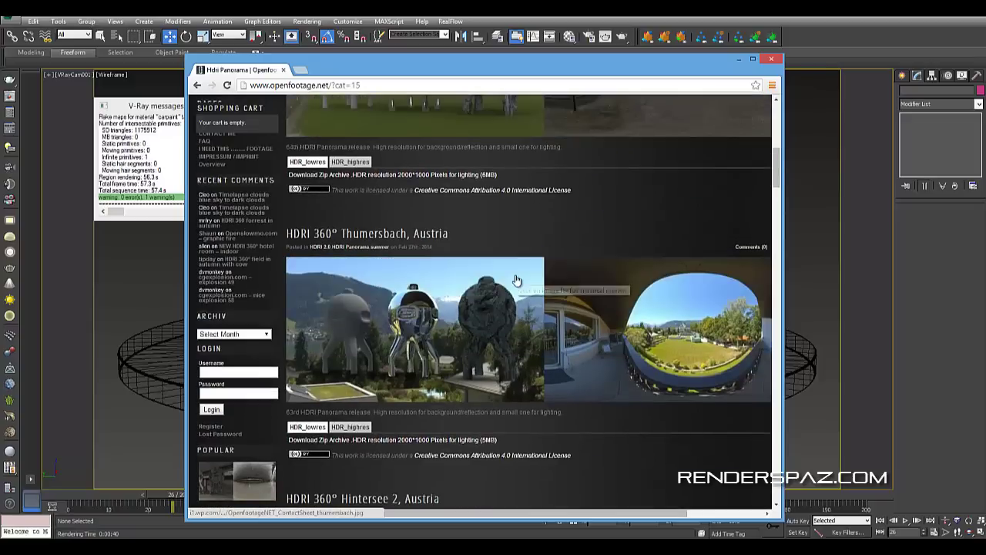
pyautogui.scroll(4, 519, 282)
pyautogui.scroll(2, 517, 285)
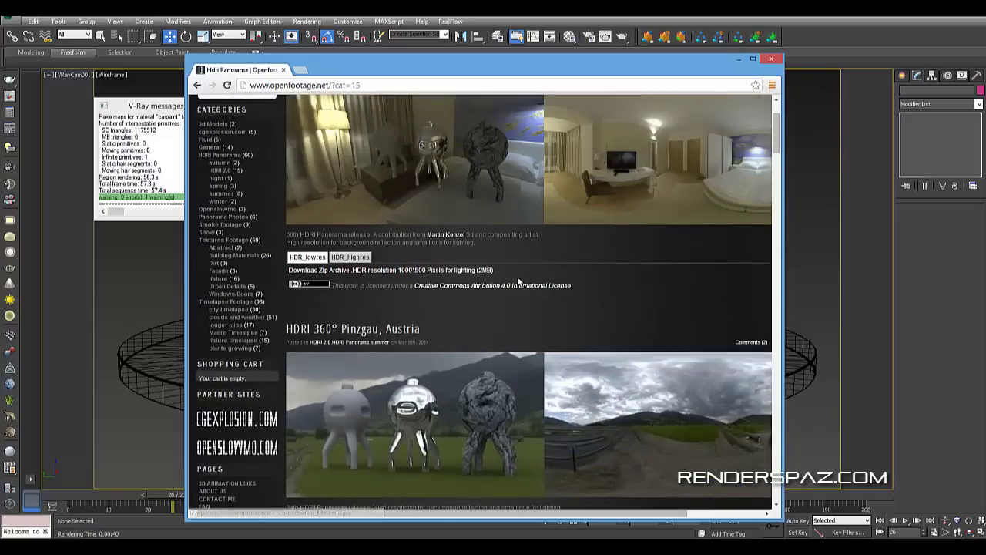
pyautogui.scroll(-2, 511, 283)
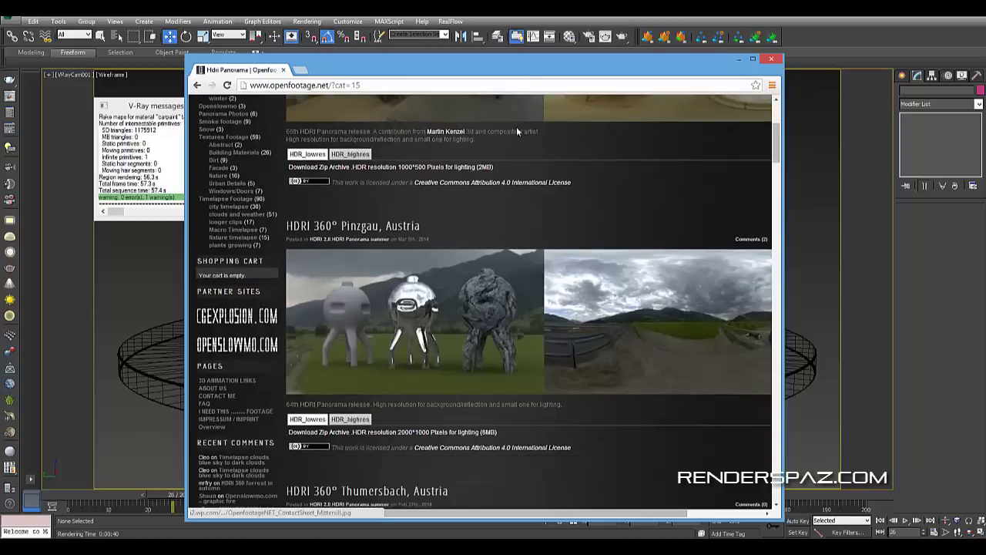
pyautogui.moveTo(514, 71); pyautogui.dragTo(442, 56)
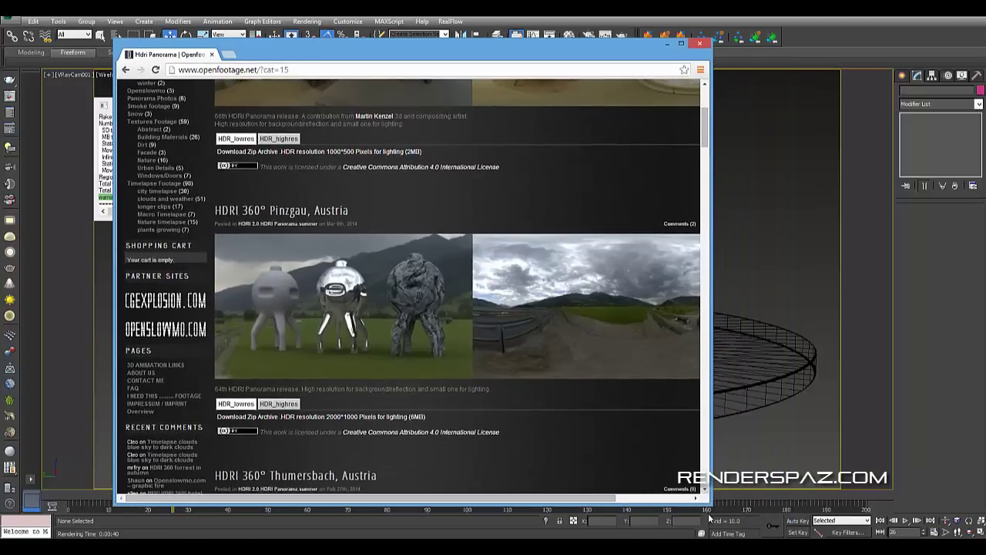
pyautogui.moveTo(792, 496); pyautogui.dragTo(805, 493)
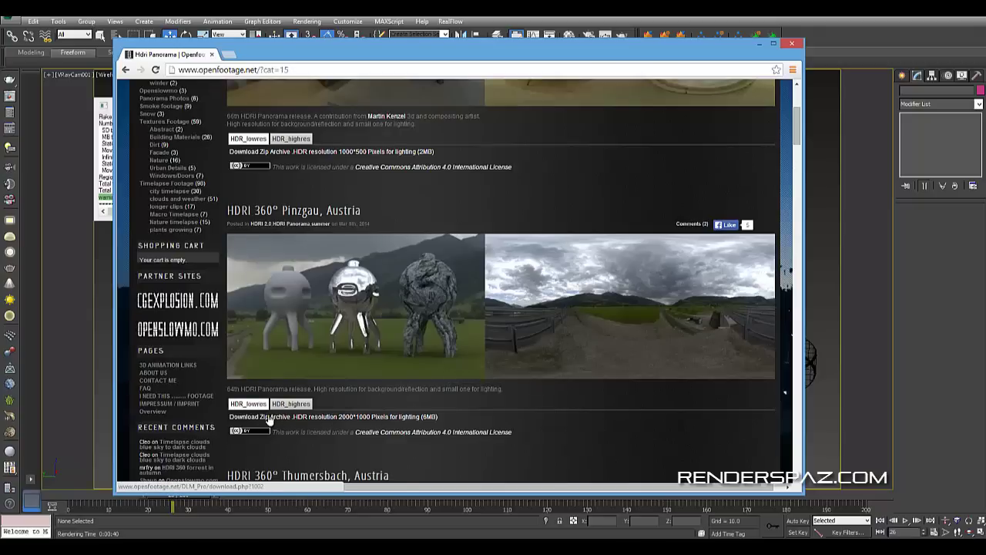
pyautogui.click(346, 414)
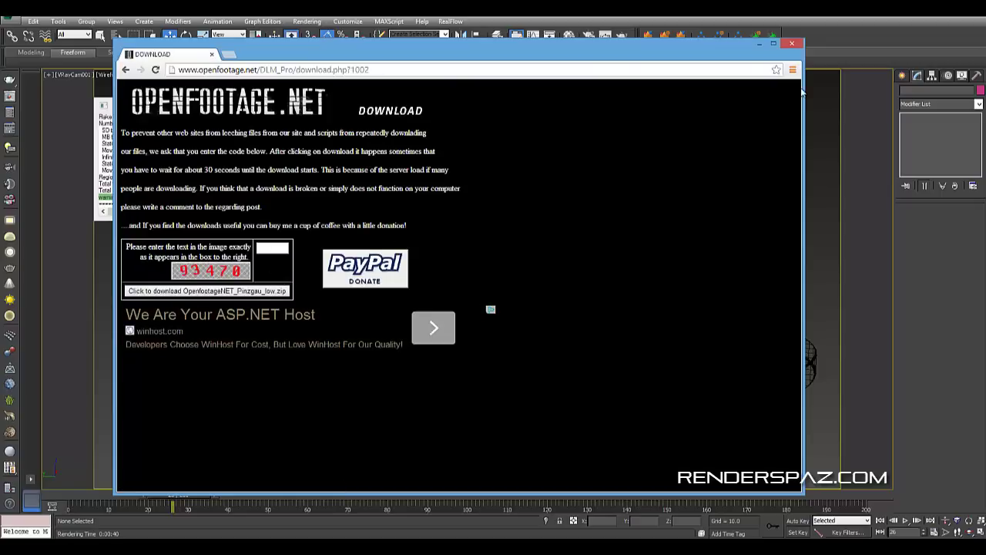
# - Create a VRayHDRI map in the Material Editor and set its Mapping type to Spherical
pyautogui.click(759, 43)
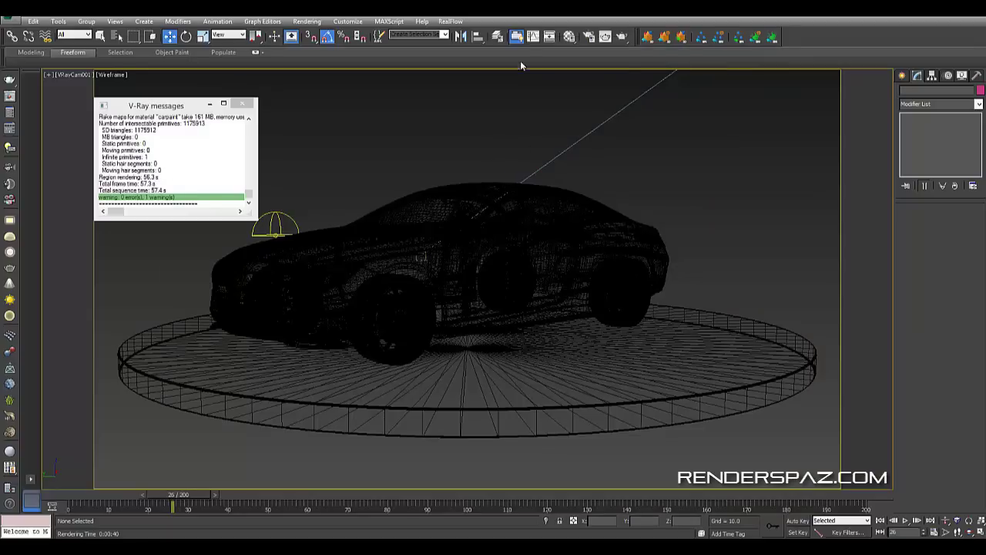
pyautogui.press('m')
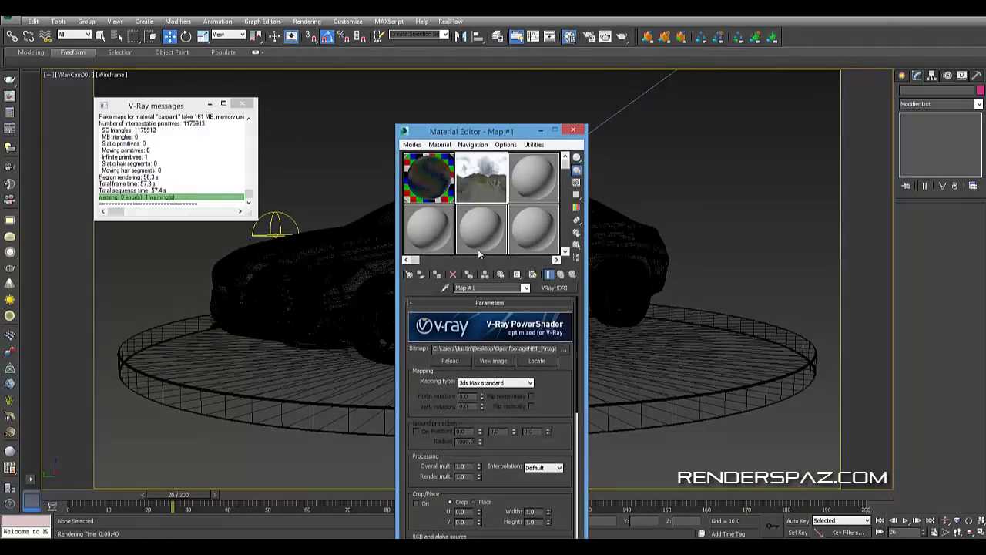
pyautogui.click(409, 275)
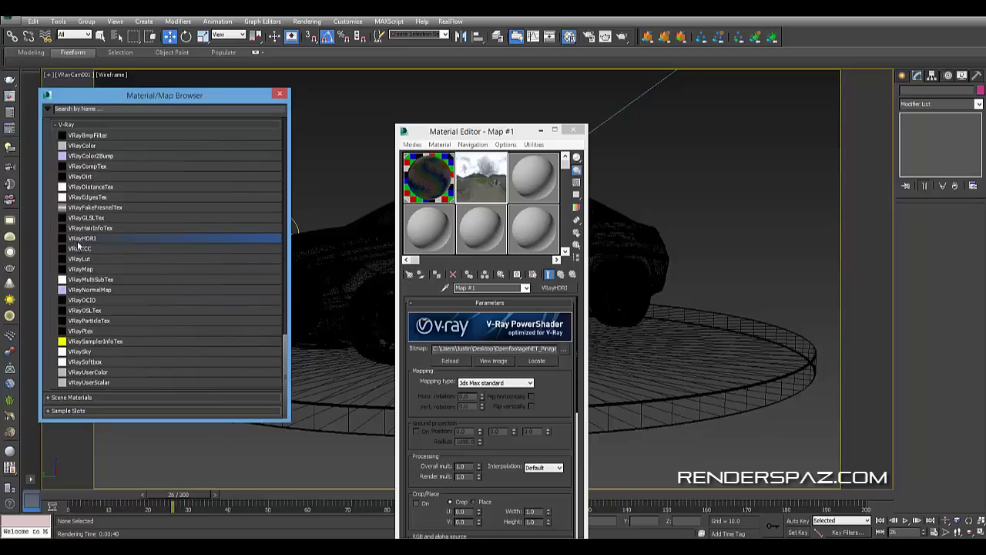
pyautogui.click(78, 238)
pyautogui.scroll(2, 68, 202)
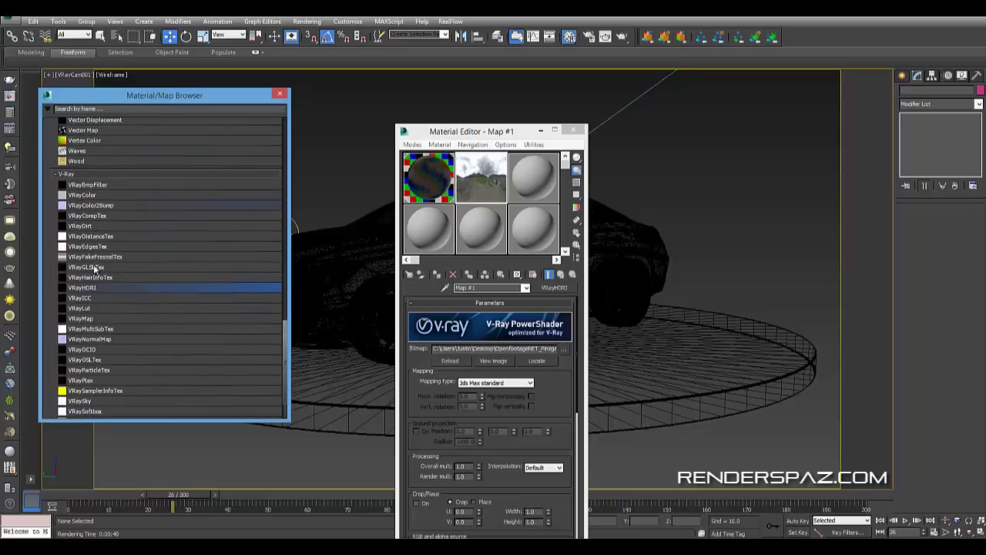
pyautogui.click(279, 94)
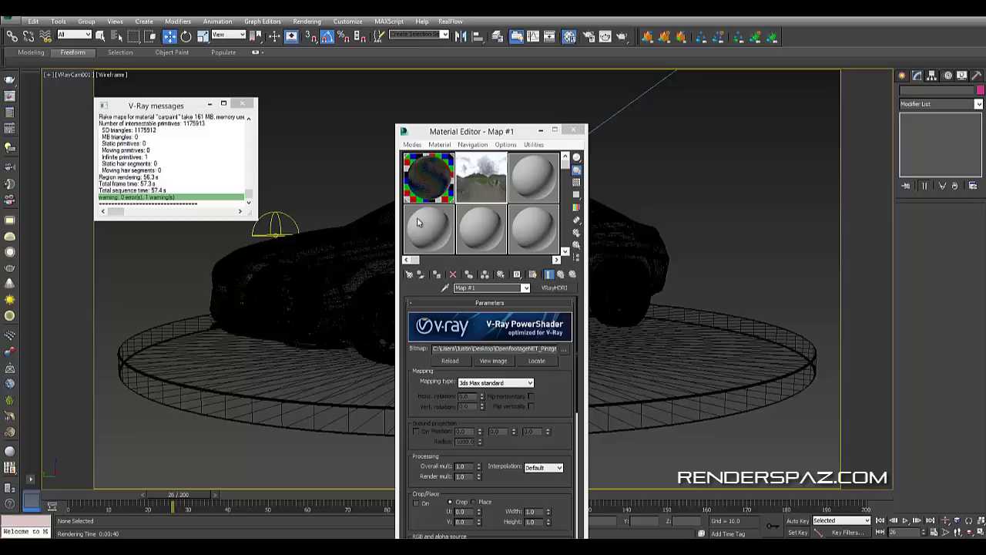
pyautogui.click(483, 383)
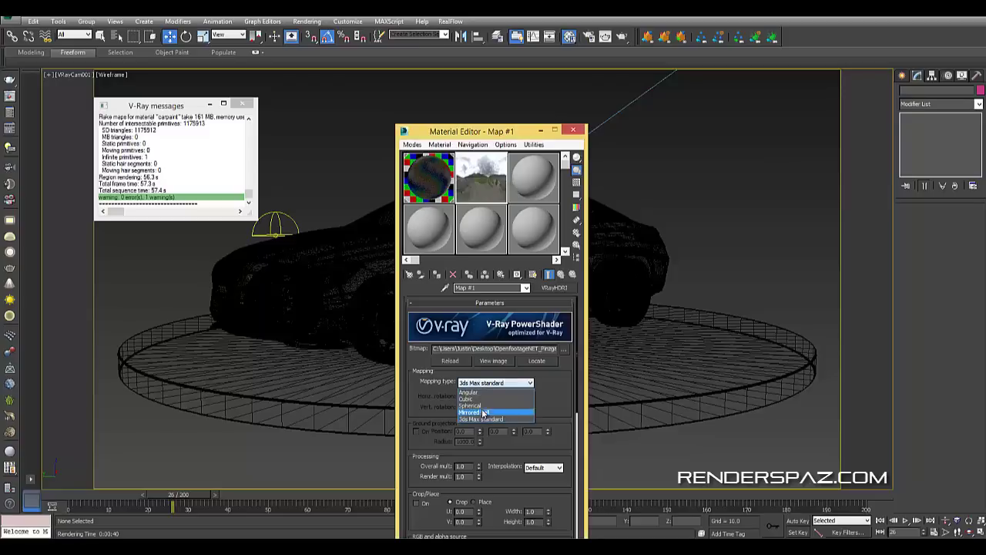
pyautogui.click(483, 406)
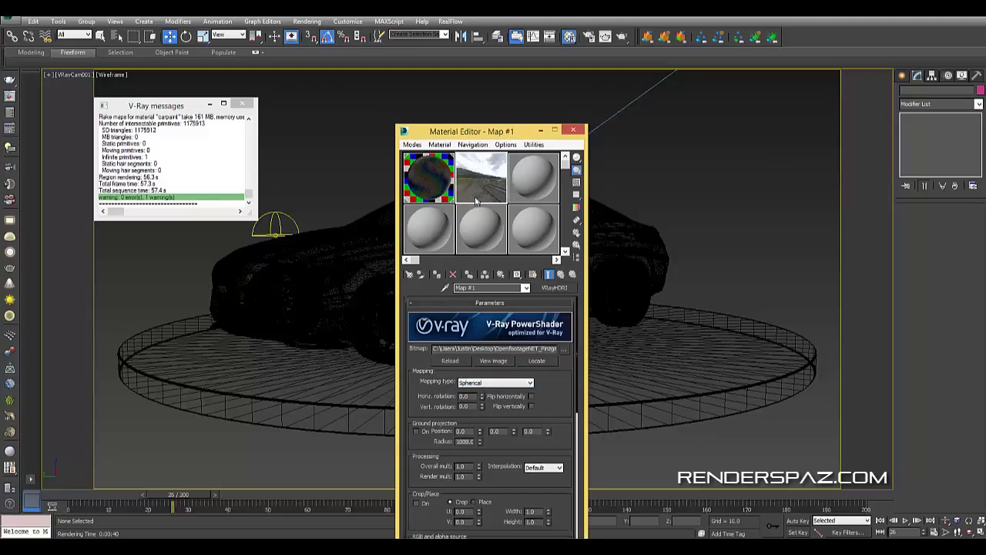
# - Instance the VRayHDRI map into VRayLight001's Texture slot and render the camera view
pyautogui.moveTo(498, 133); pyautogui.dragTo(542, 102)
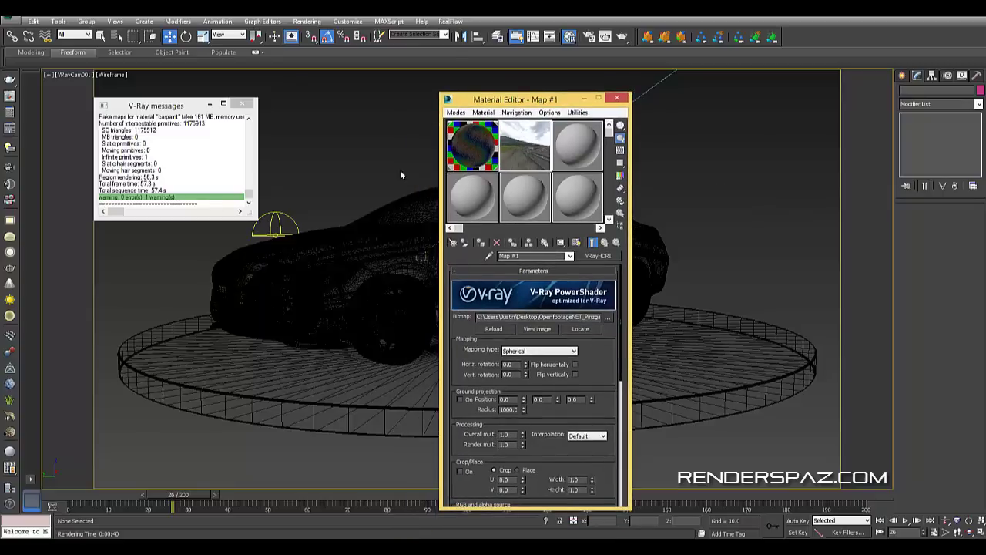
pyautogui.click(276, 225)
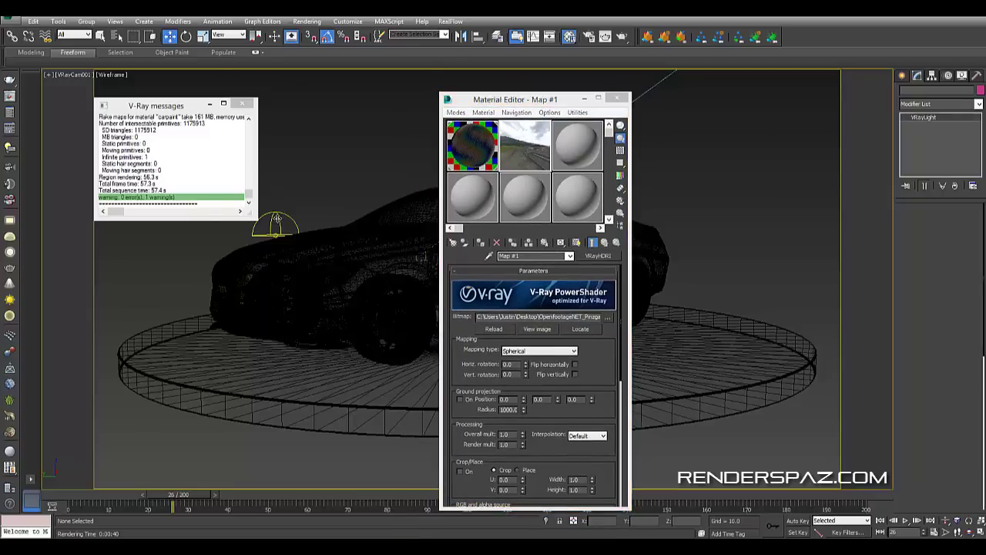
pyautogui.click(240, 105)
pyautogui.scroll(-2, 899, 340)
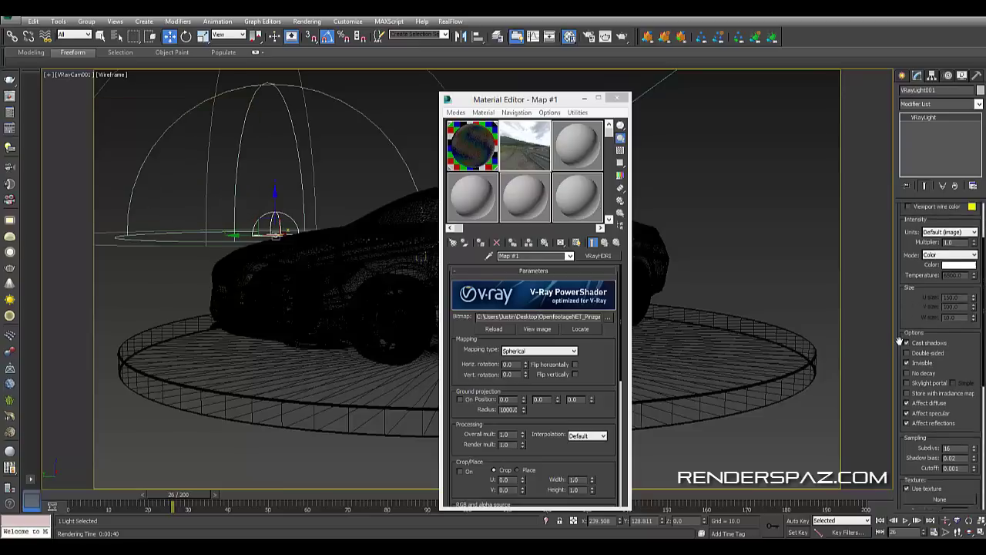
pyautogui.scroll(-10, 899, 340)
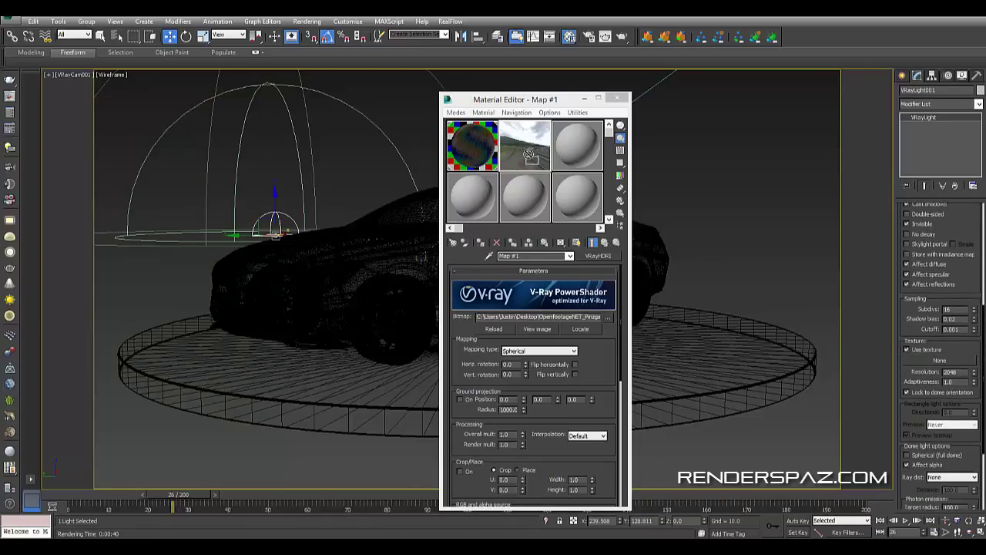
pyautogui.moveTo(530, 154); pyautogui.dragTo(923, 362)
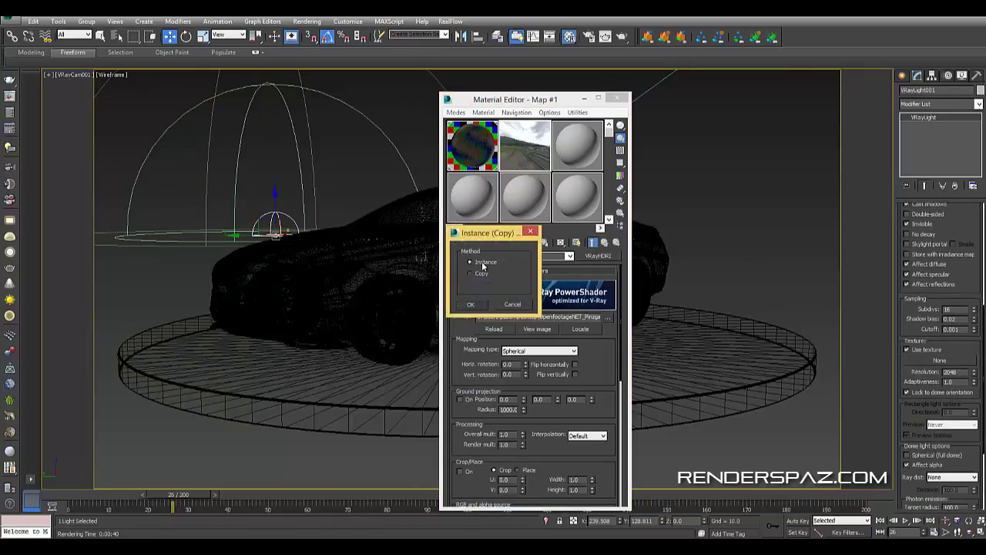
pyautogui.click(472, 304)
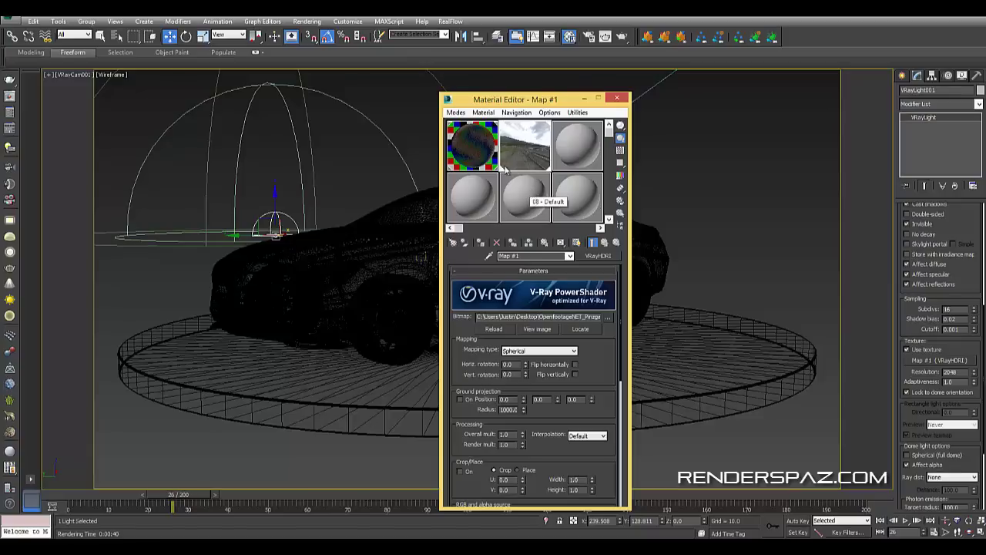
pyautogui.click(306, 21)
pyautogui.click(312, 33)
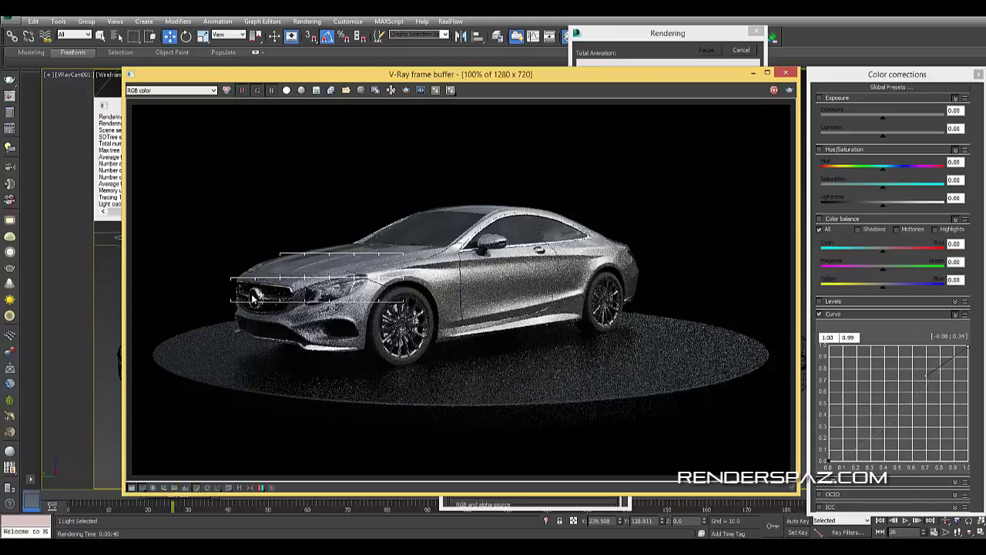
# - Let the HDRI-lit render finish, close Color corrections, and inspect the clean result
pyautogui.scroll(2, 254, 299)
pyautogui.scroll(-2, 265, 287)
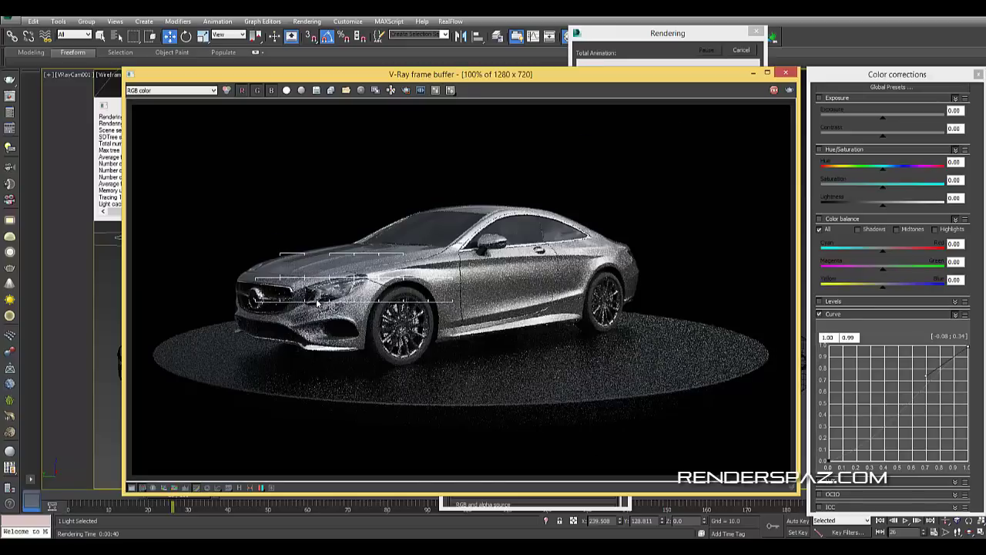
pyautogui.click(979, 74)
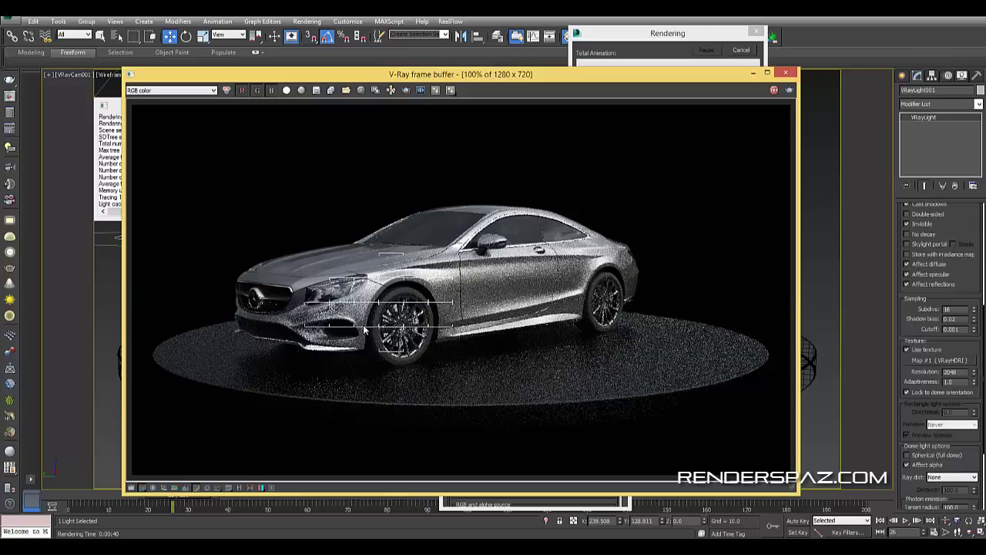
pyautogui.scroll(3, 332, 280)
pyautogui.scroll(-3, 333, 283)
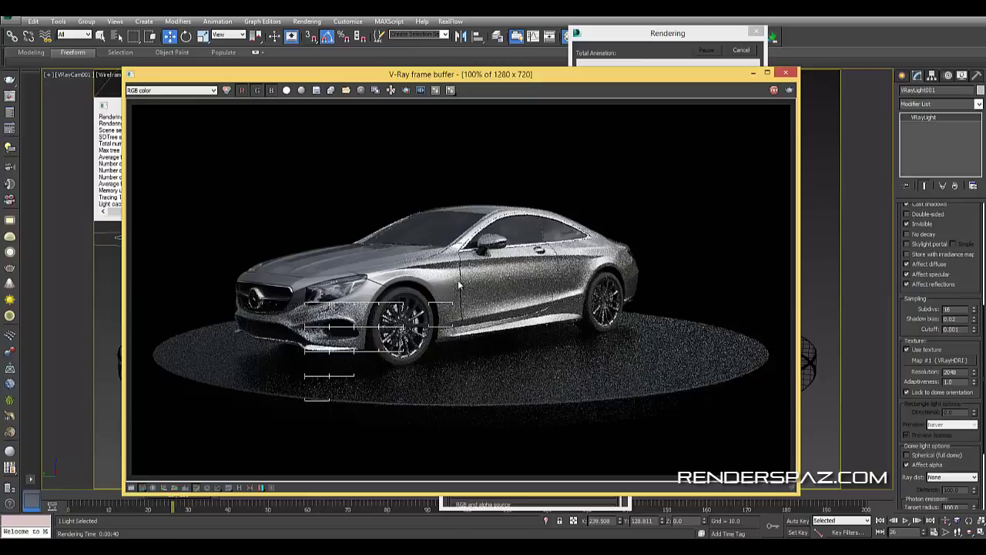
pyautogui.scroll(1, 426, 320)
pyautogui.scroll(-1, 423, 319)
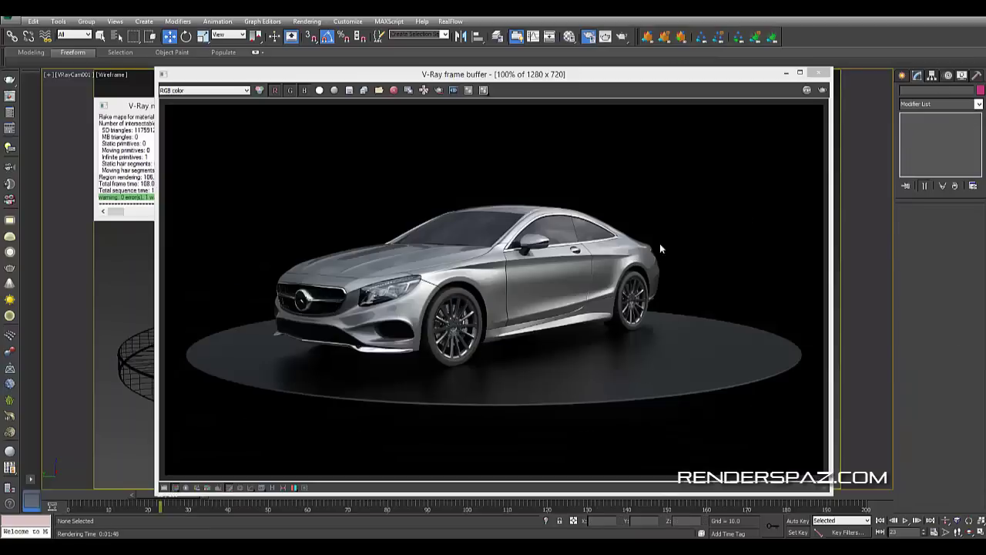
# - Move the render windows aside to uncover the viewport, scrubbing the timeline to frame 135
pyautogui.moveTo(507, 71); pyautogui.dragTo(481, 59)
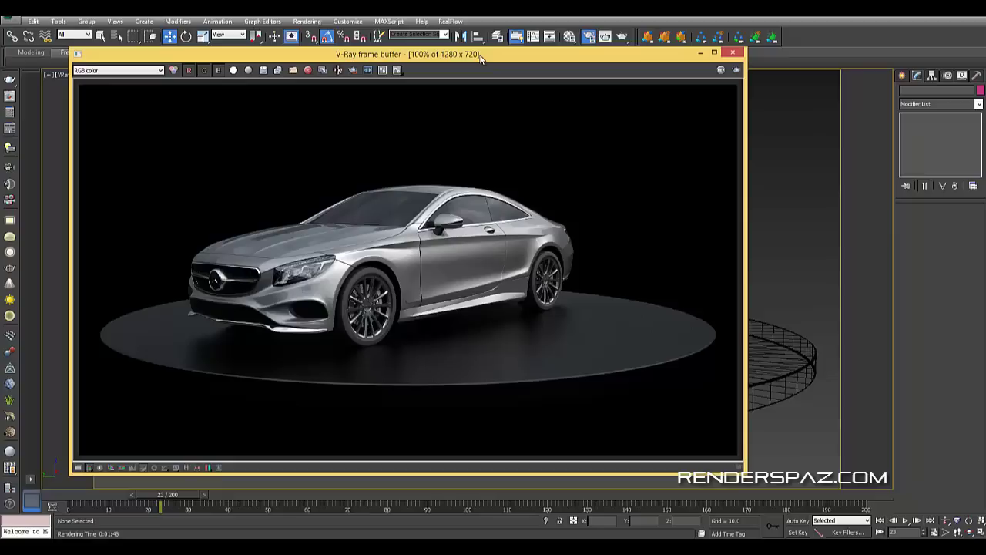
pyautogui.moveTo(160, 494); pyautogui.dragTo(609, 495)
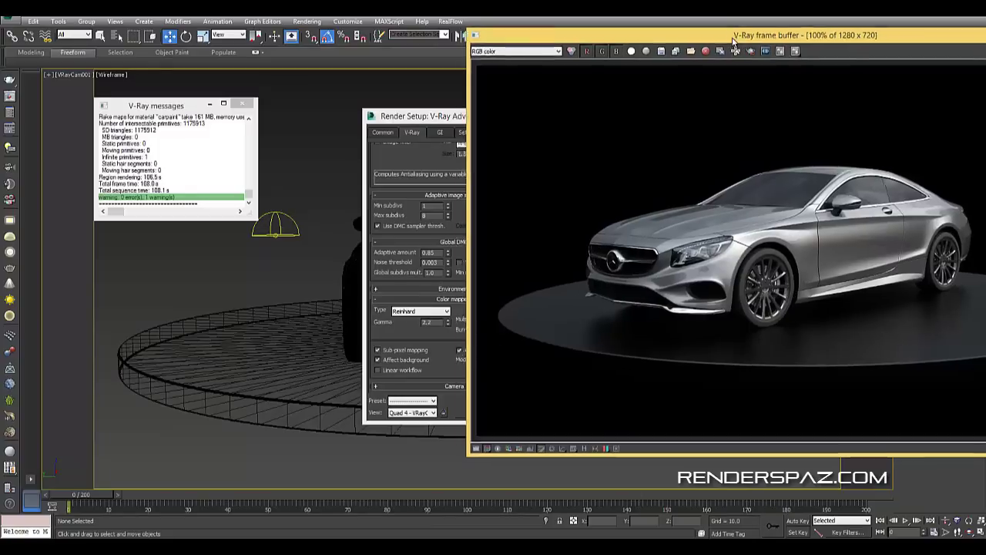
pyautogui.moveTo(734, 37); pyautogui.dragTo(727, 38)
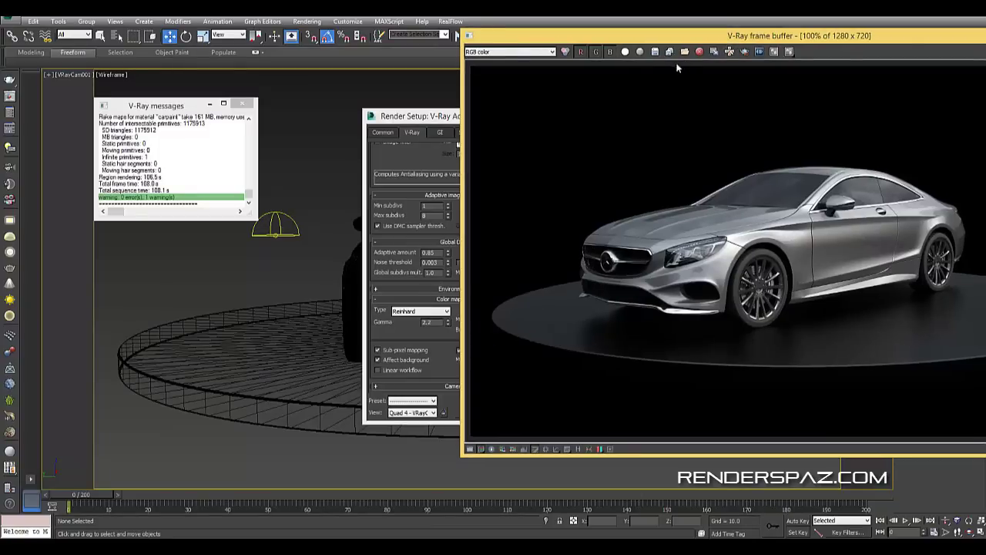
pyautogui.click(434, 117)
pyautogui.click(629, 58)
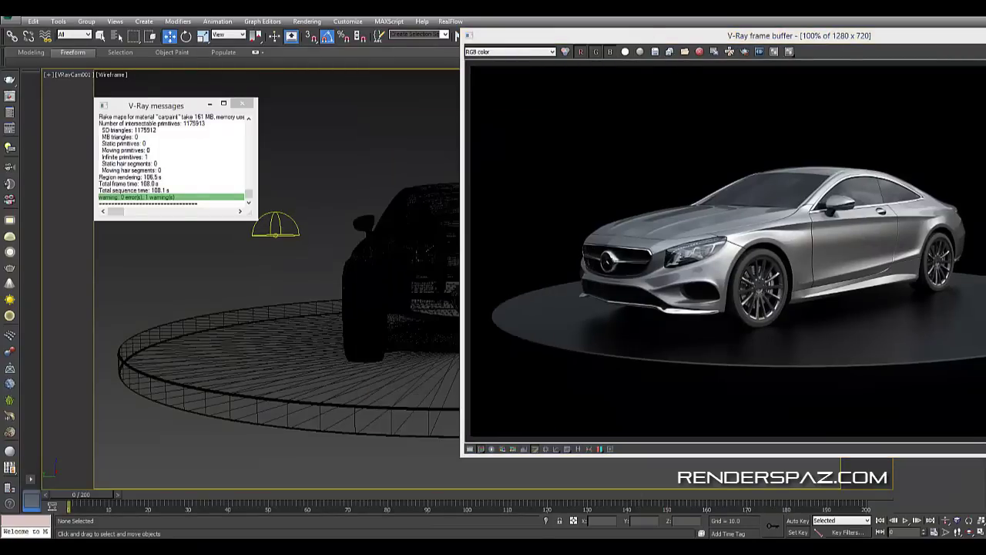
pyautogui.moveTo(728, 35); pyautogui.dragTo(985, 94)
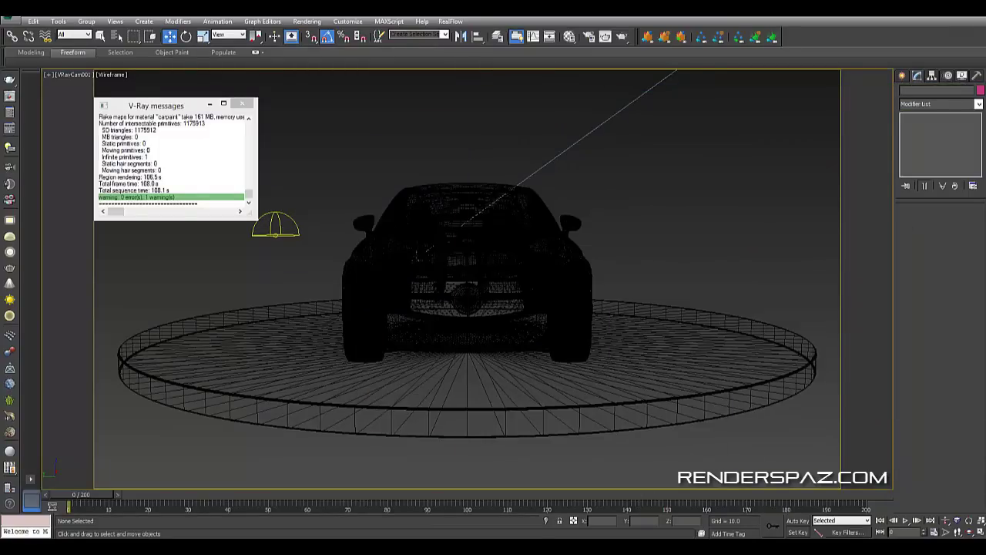
# - Switch the camera view to Realistic shading and play the turntable animation, stopping at frame 88
pyautogui.press('F3')
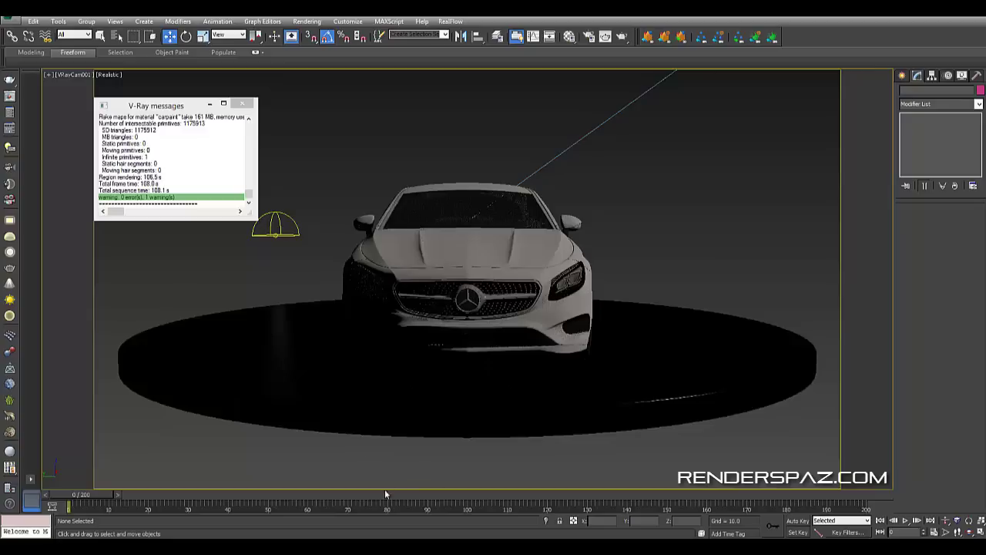
pyautogui.click(906, 520)
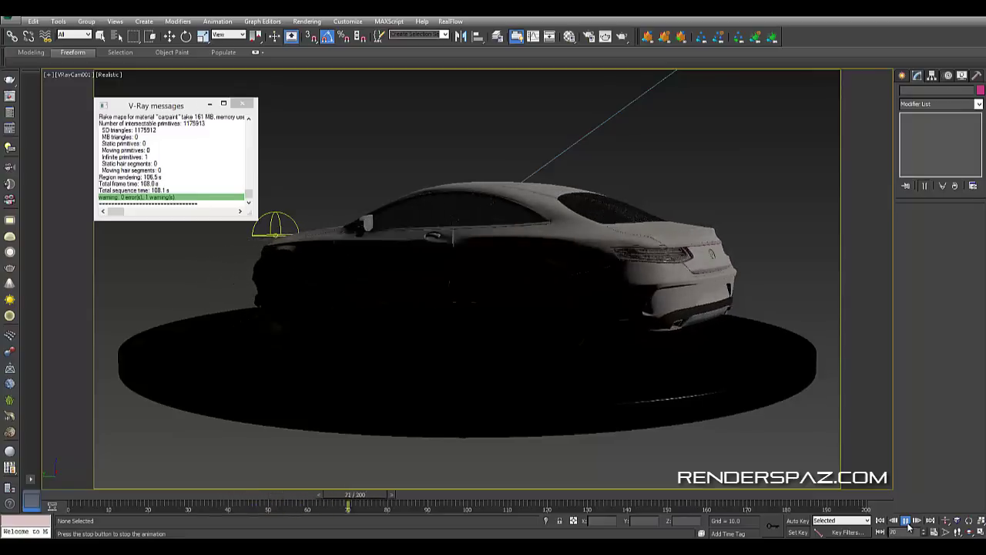
pyautogui.click(907, 521)
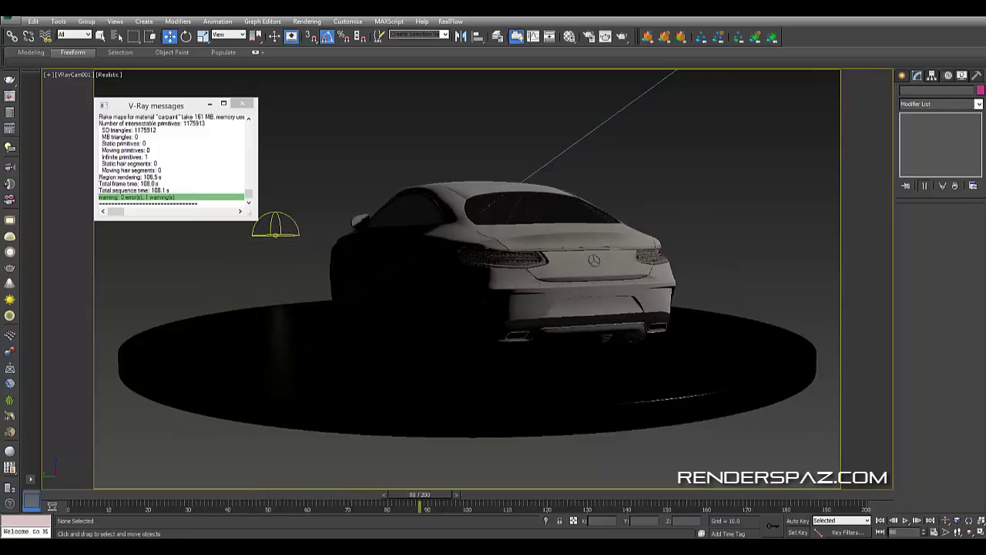